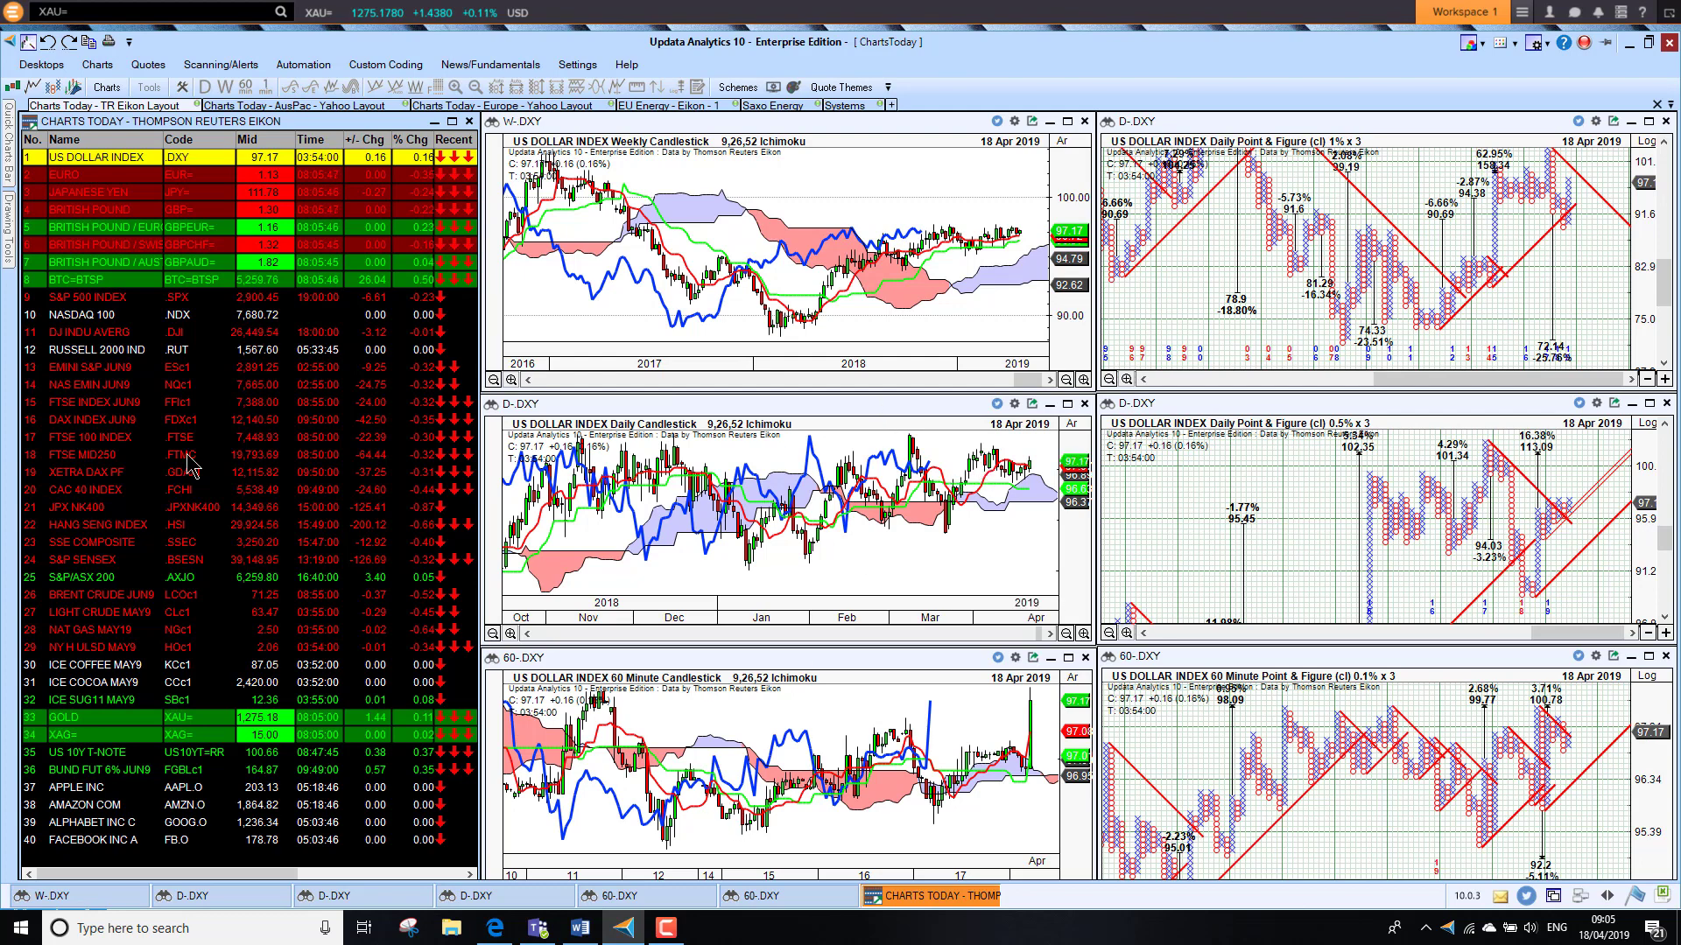
Chart EURO, Japanese Yen, British Pound, then GBP/EUR, GBP/CHF and GBP/AUD across the six linked charts.
click(63, 175)
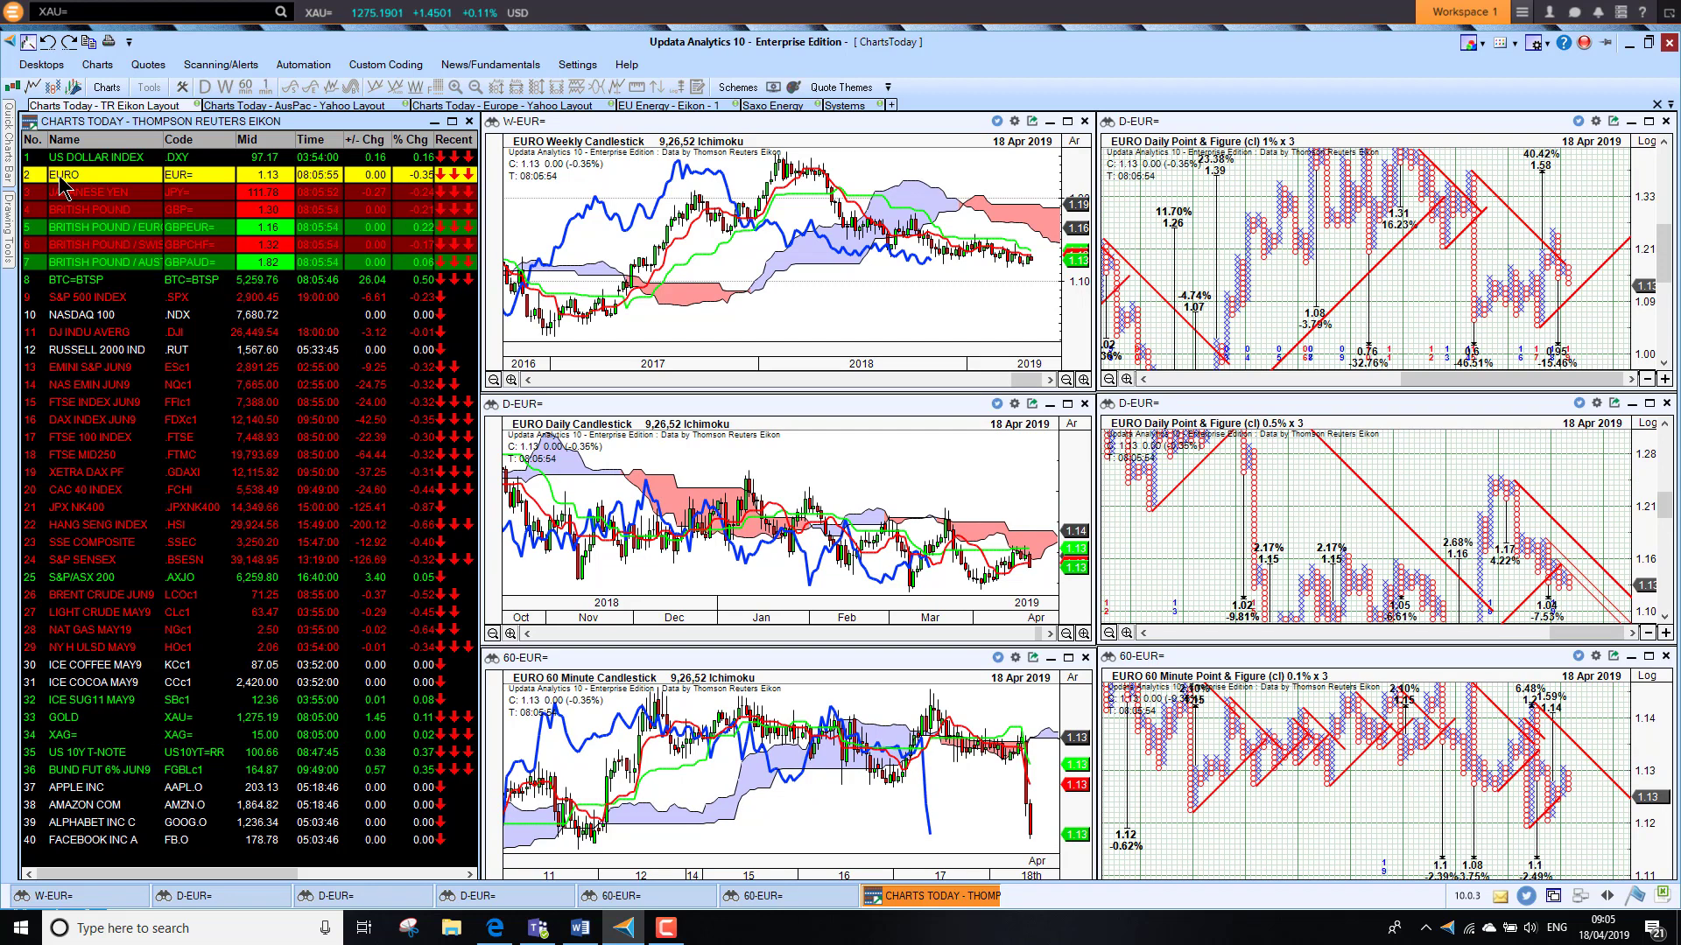
key(Down)
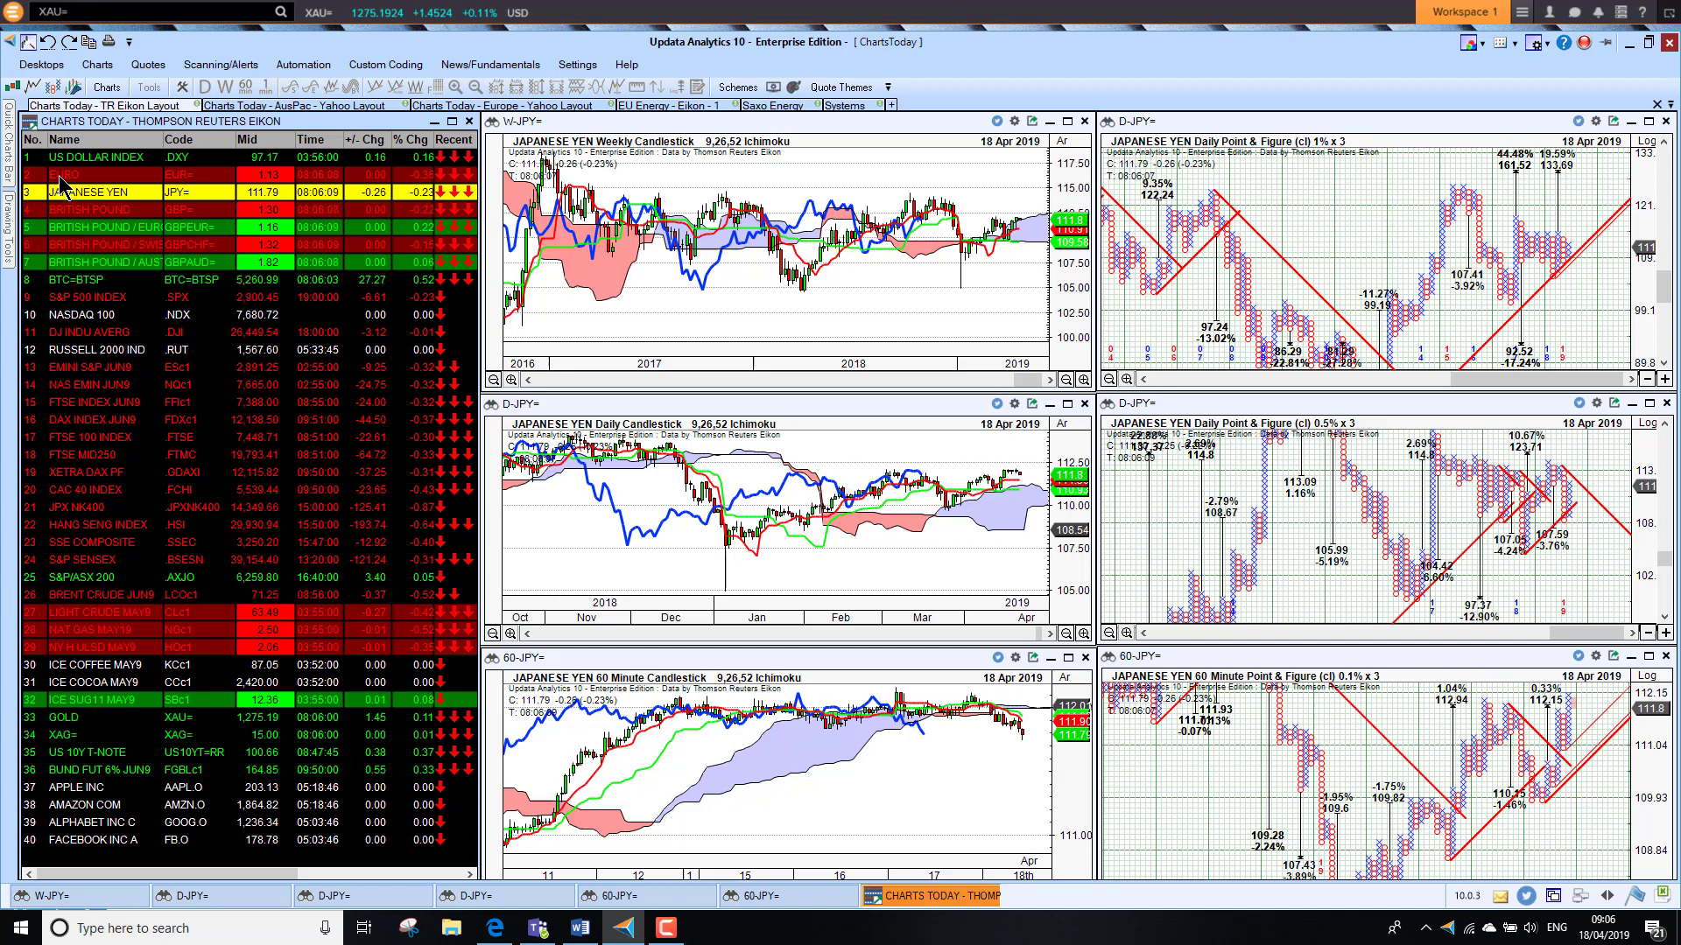
key(Down)
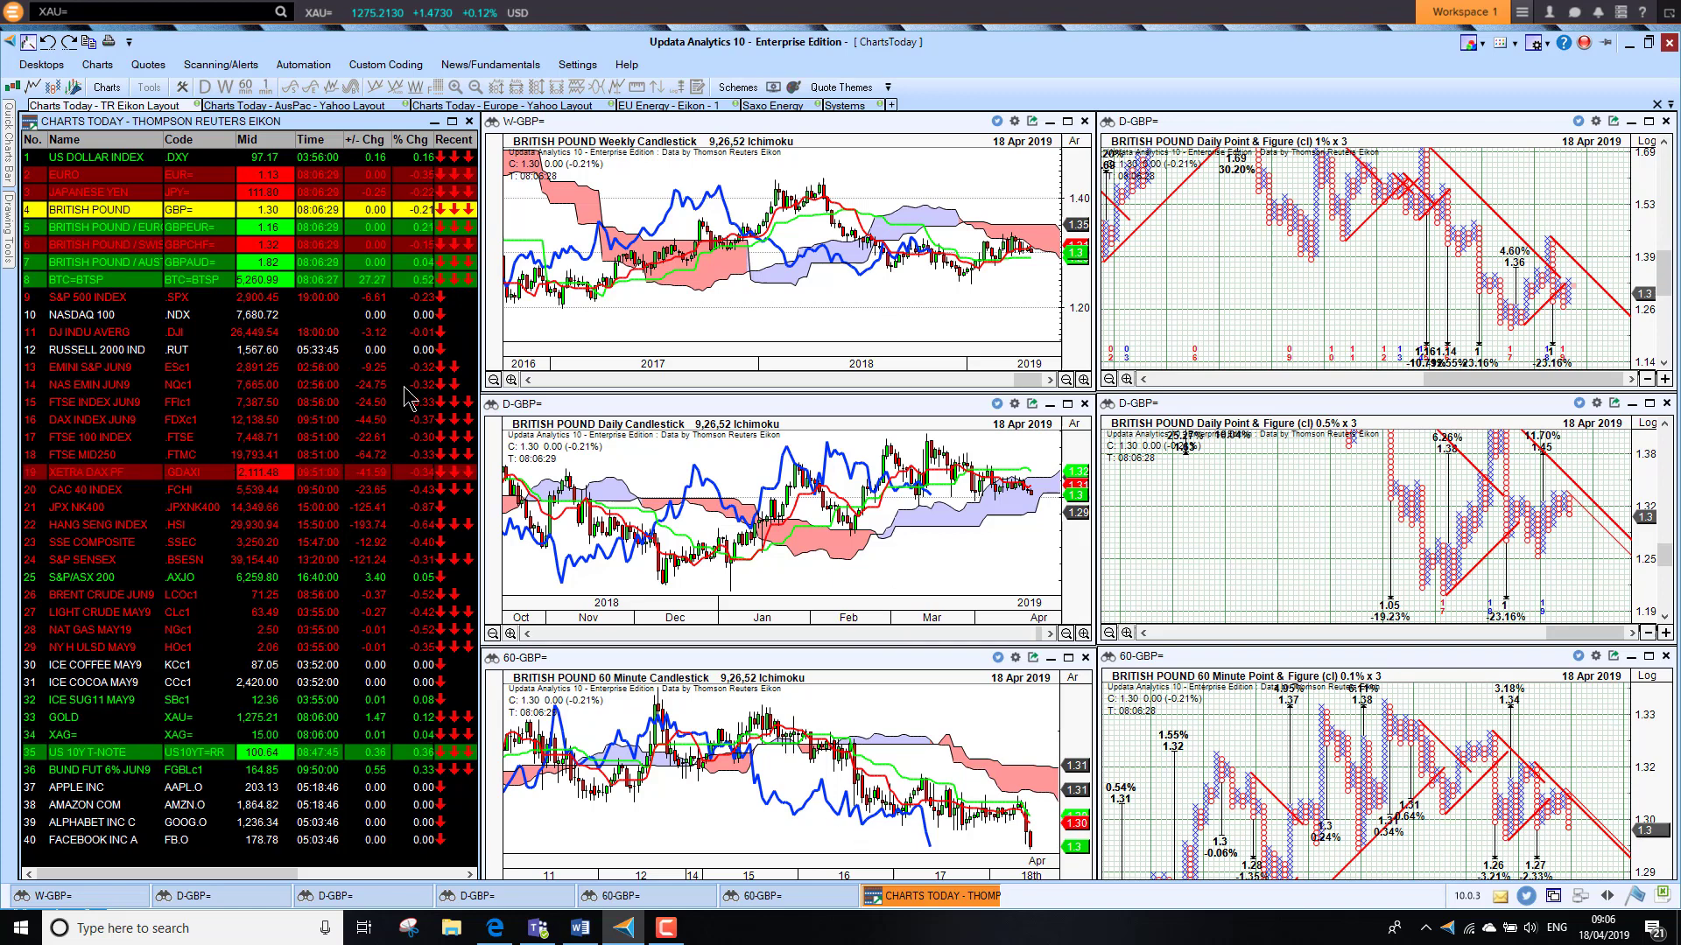
click(91, 227)
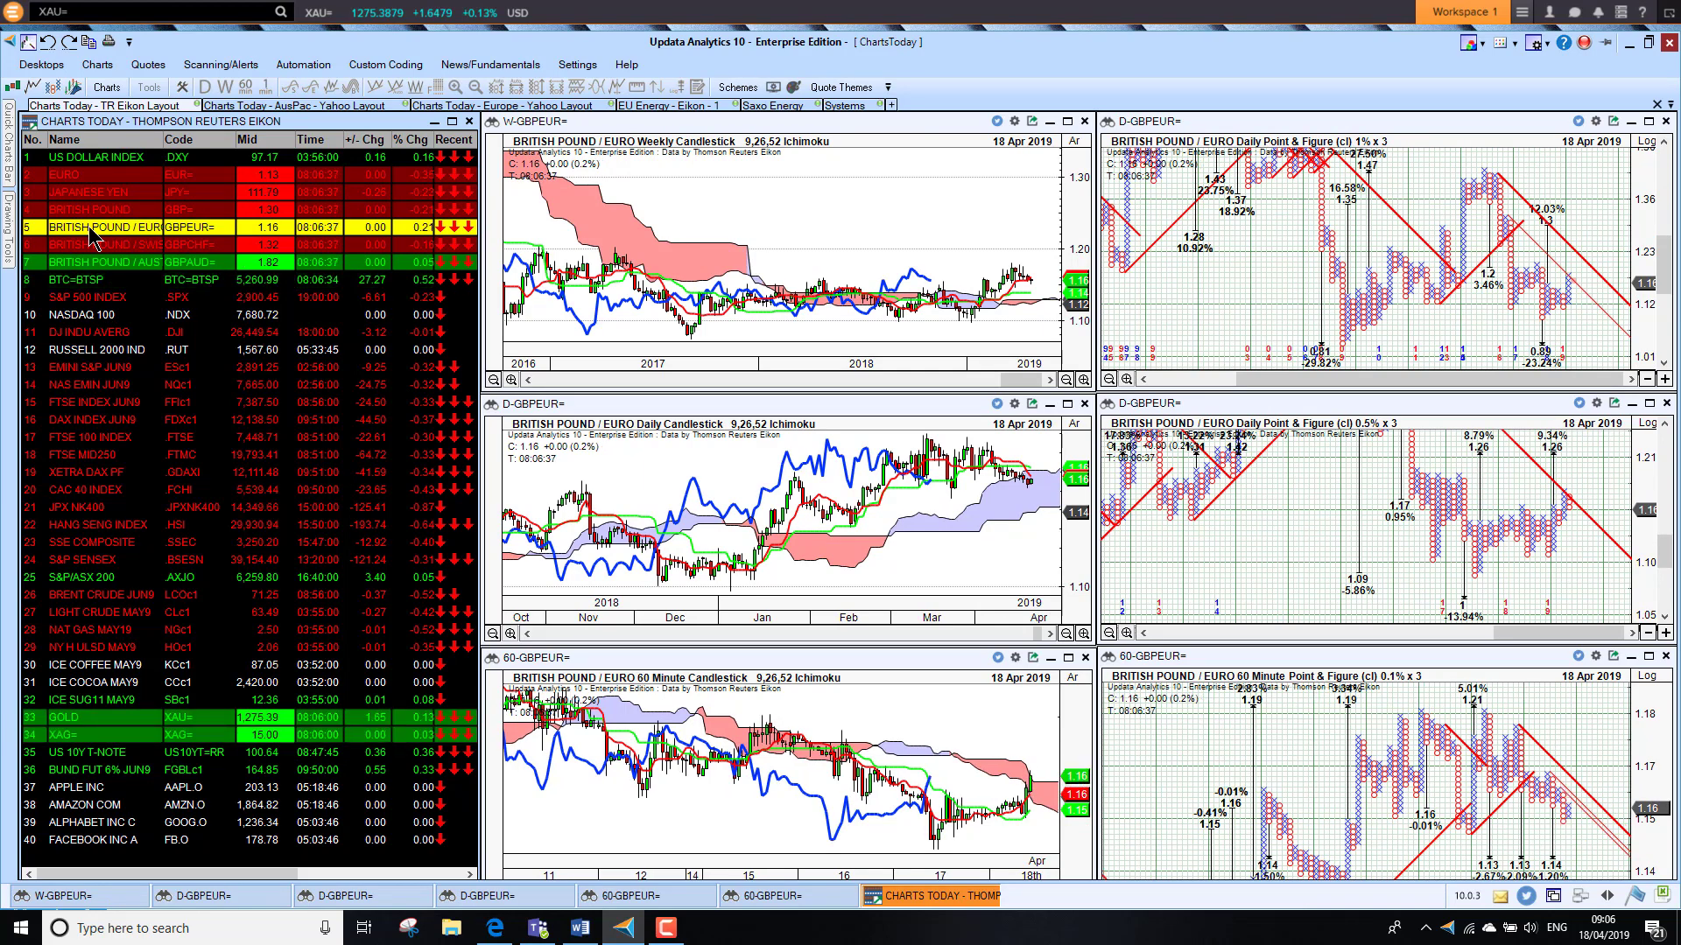
key(Down)
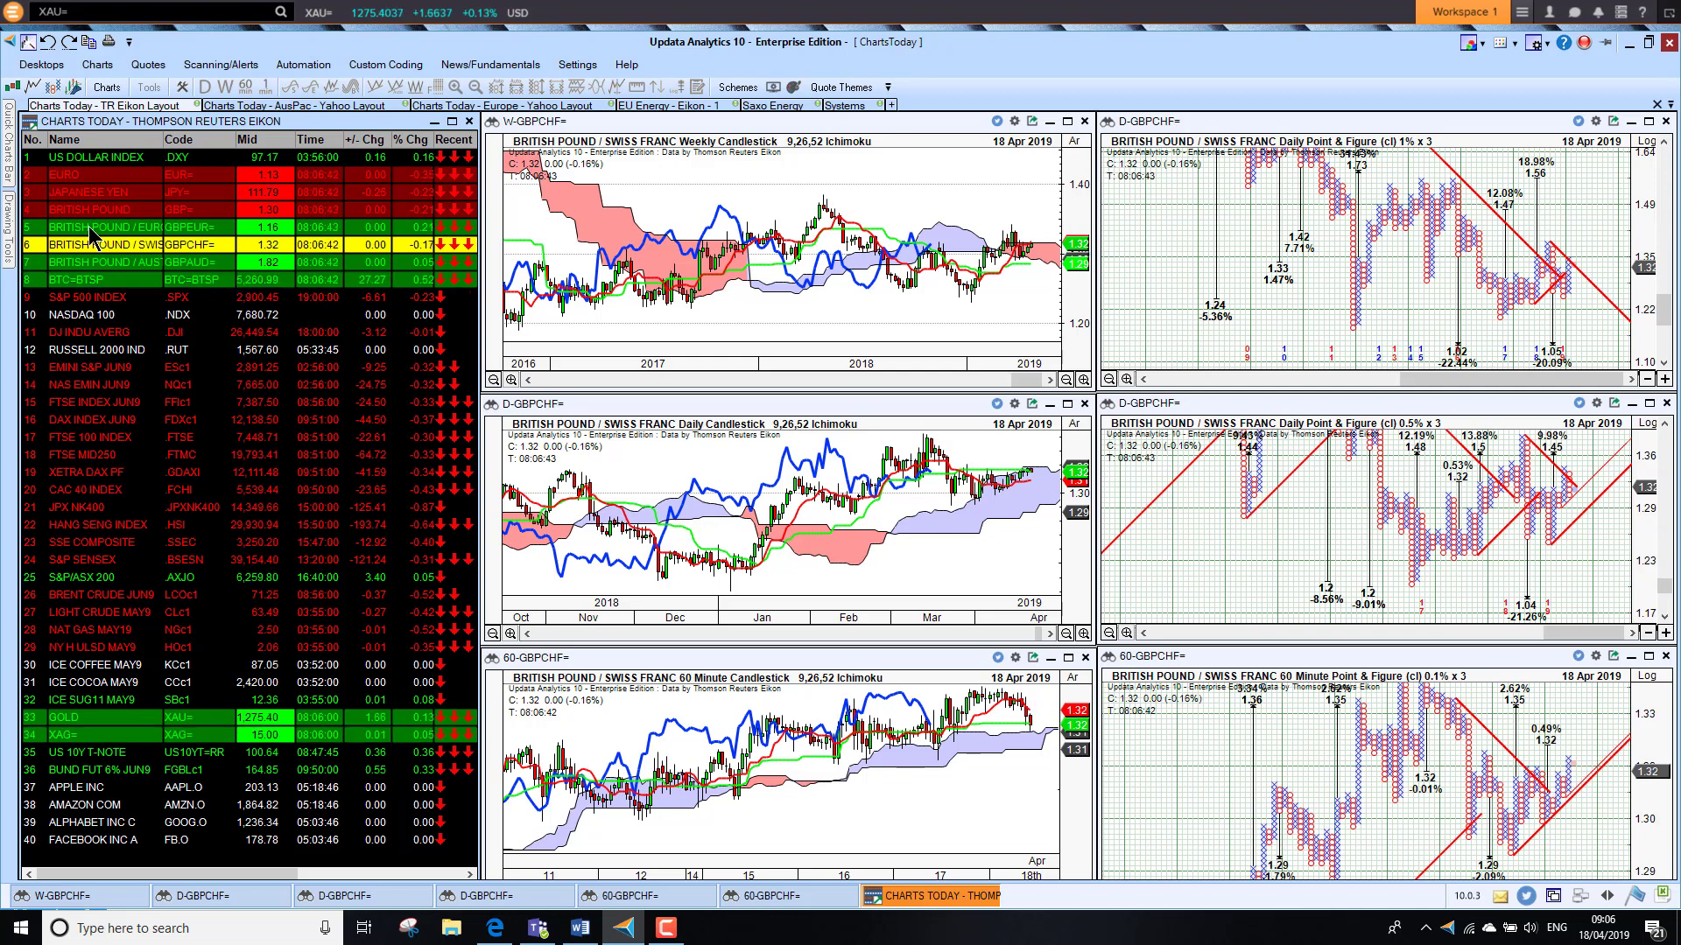
key(Down)
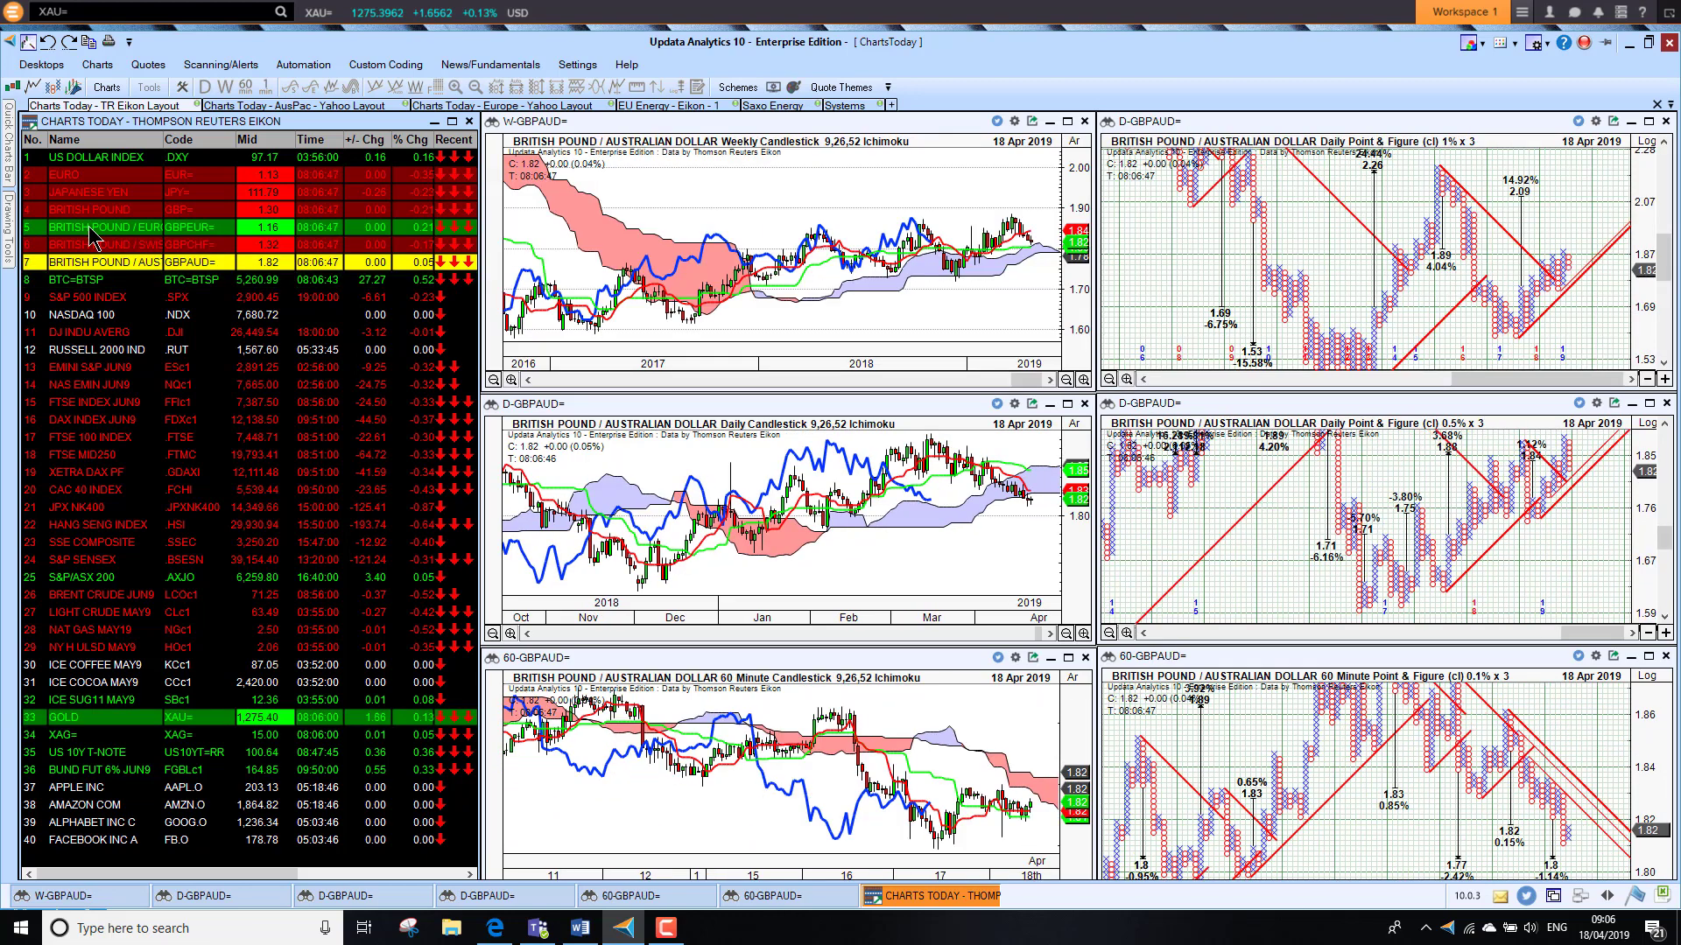
Step the charts through BTC=BTSP, S&P 500, NASDAQ 100, Dow, Russell 2000, EMINI S&P and NAS EMIN JUN9.
key(Down)
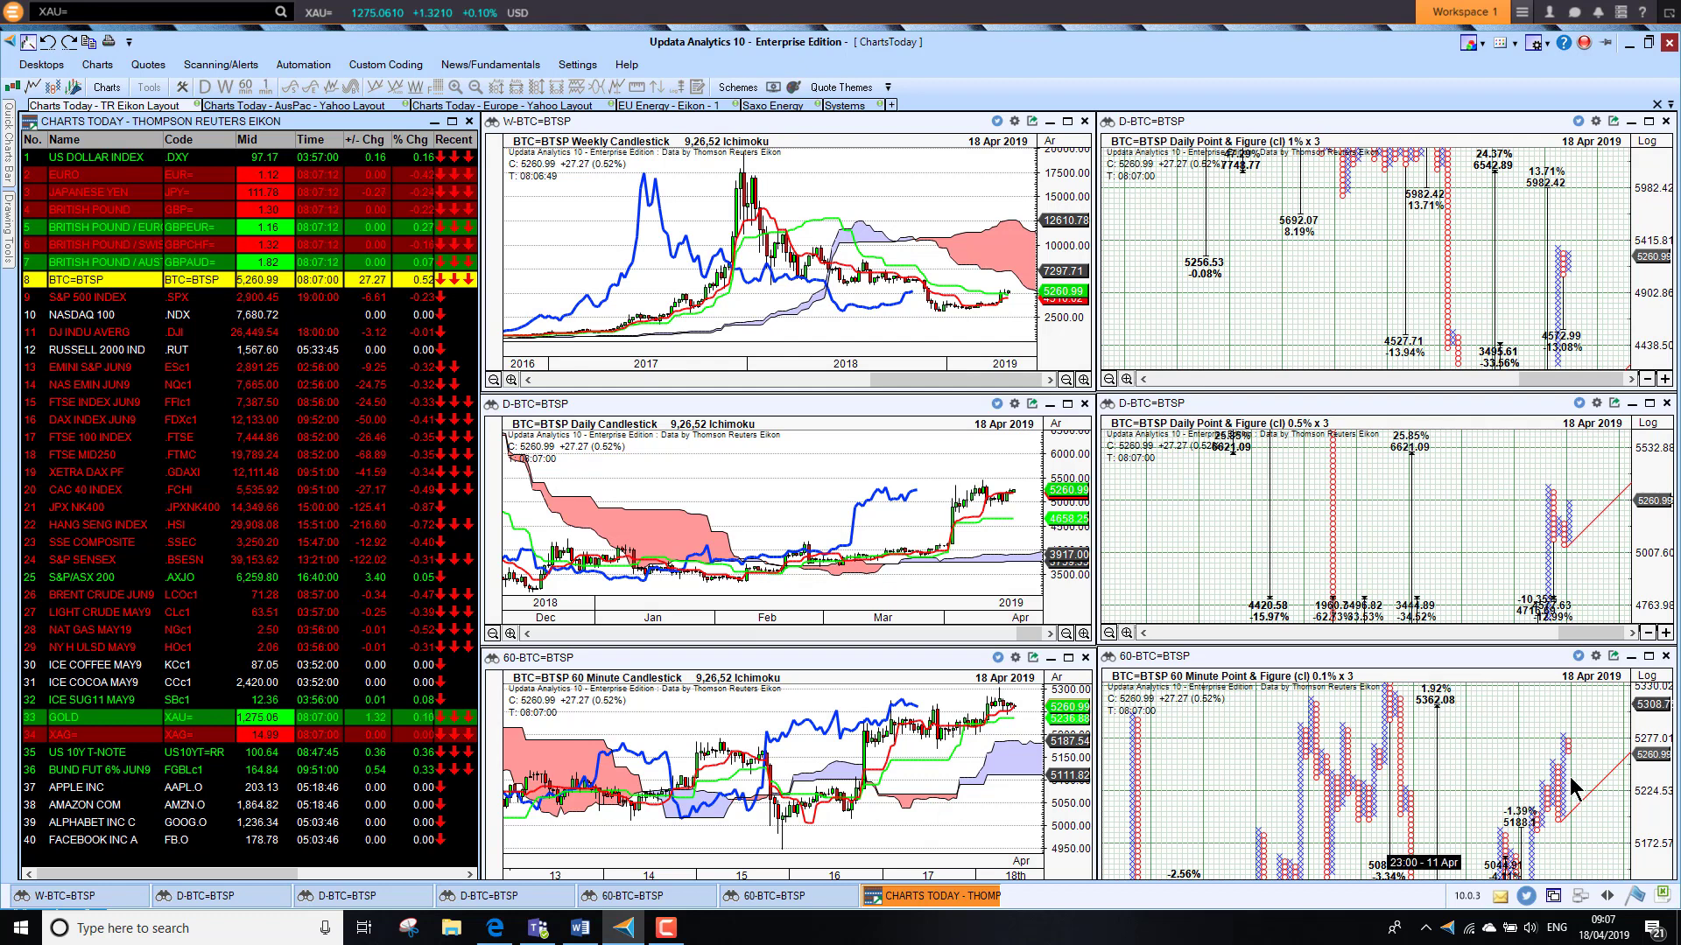
click(103, 299)
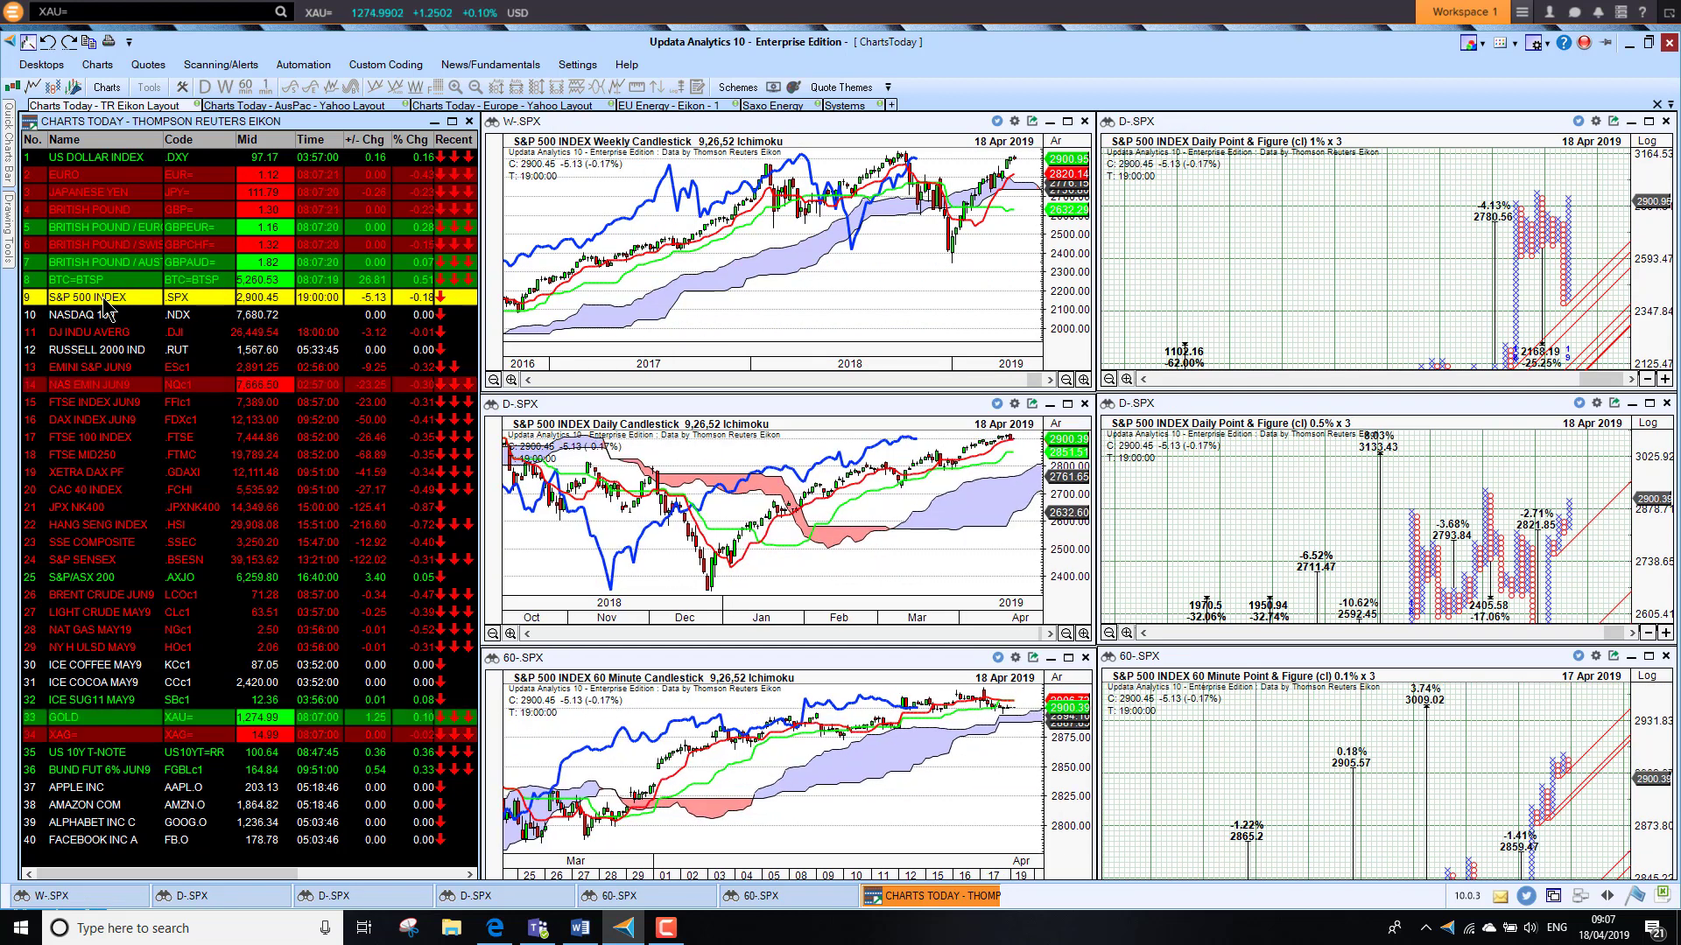
key(Down)
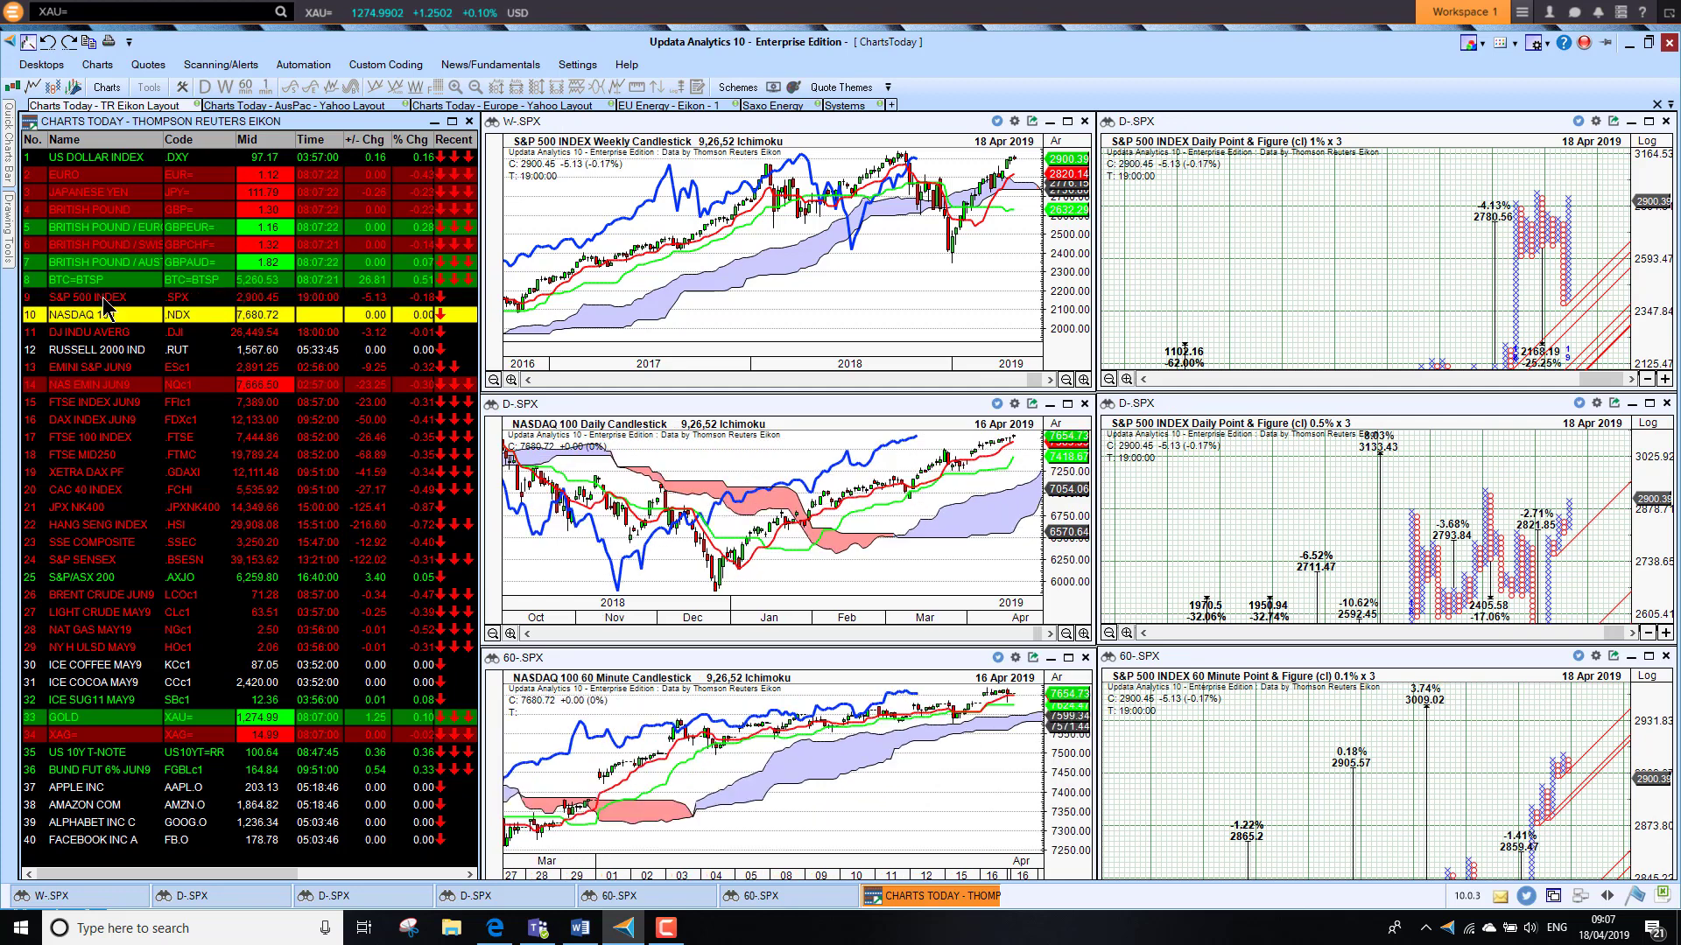
key(Down)
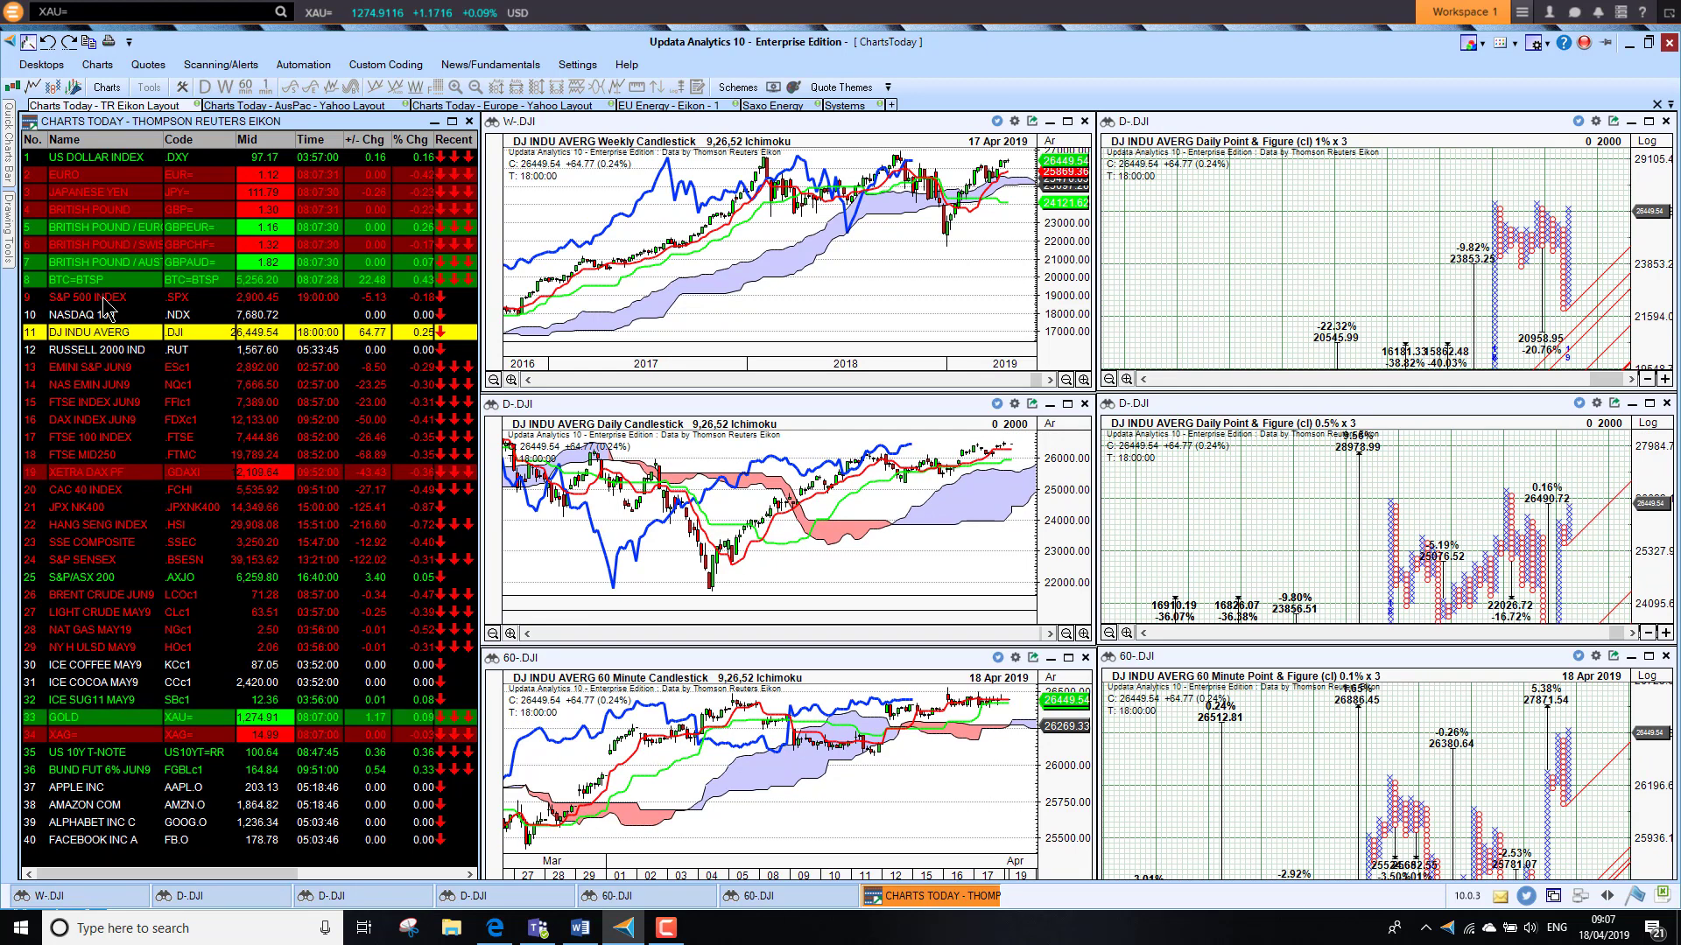
key(Down)
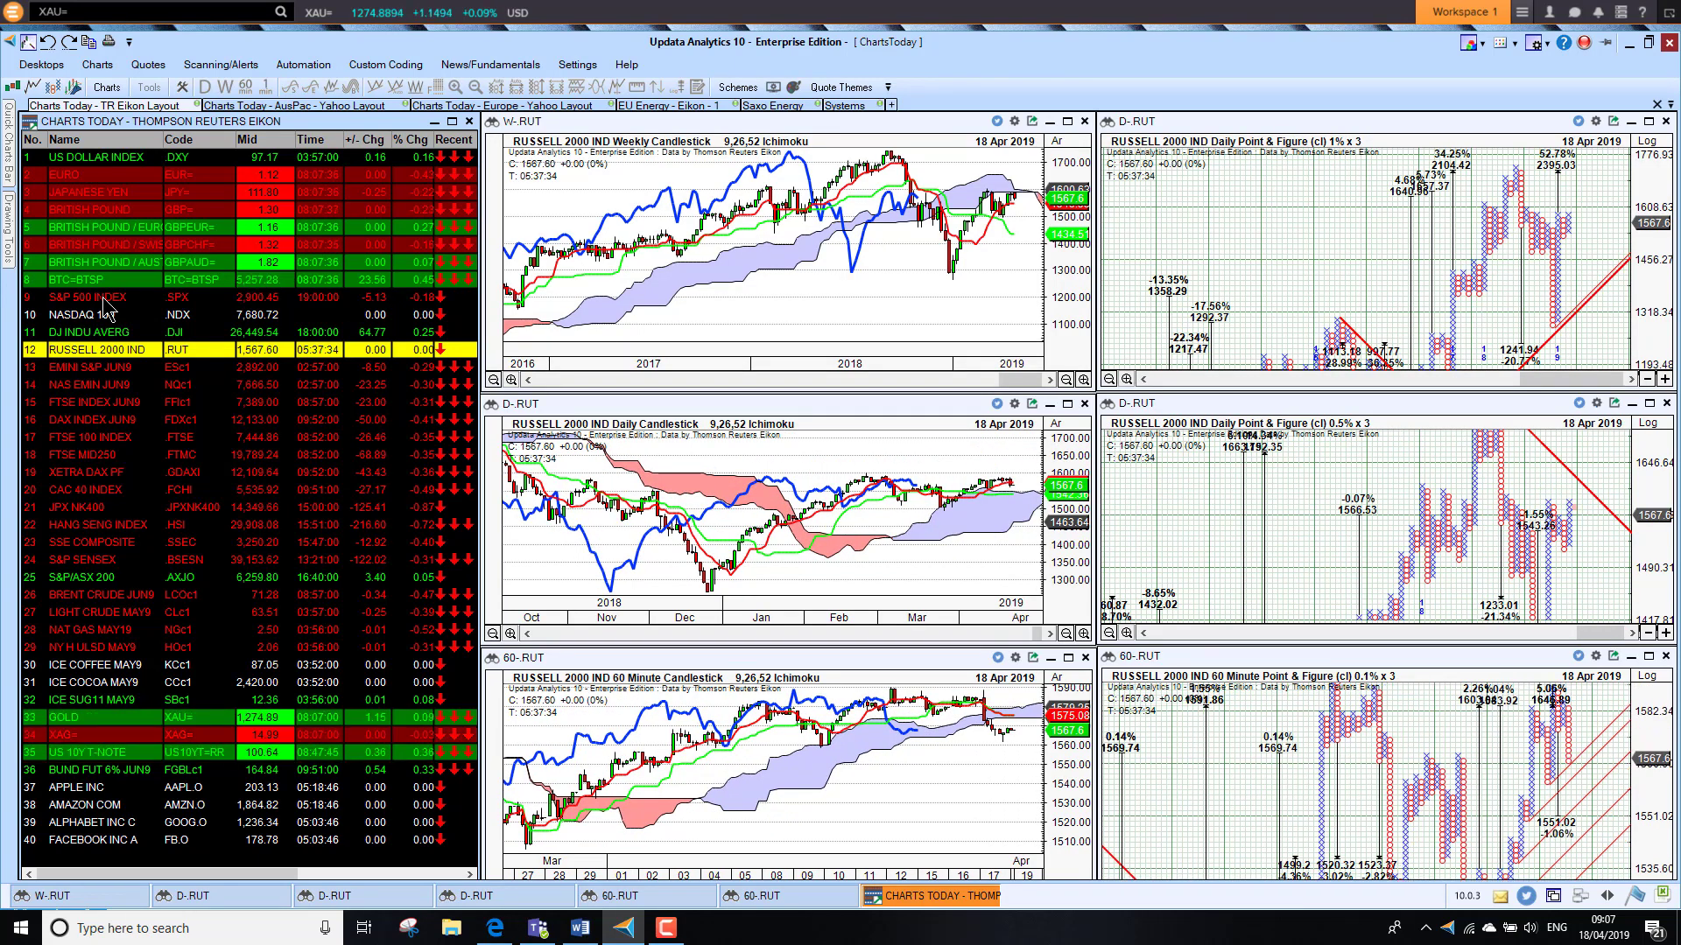
key(Down)
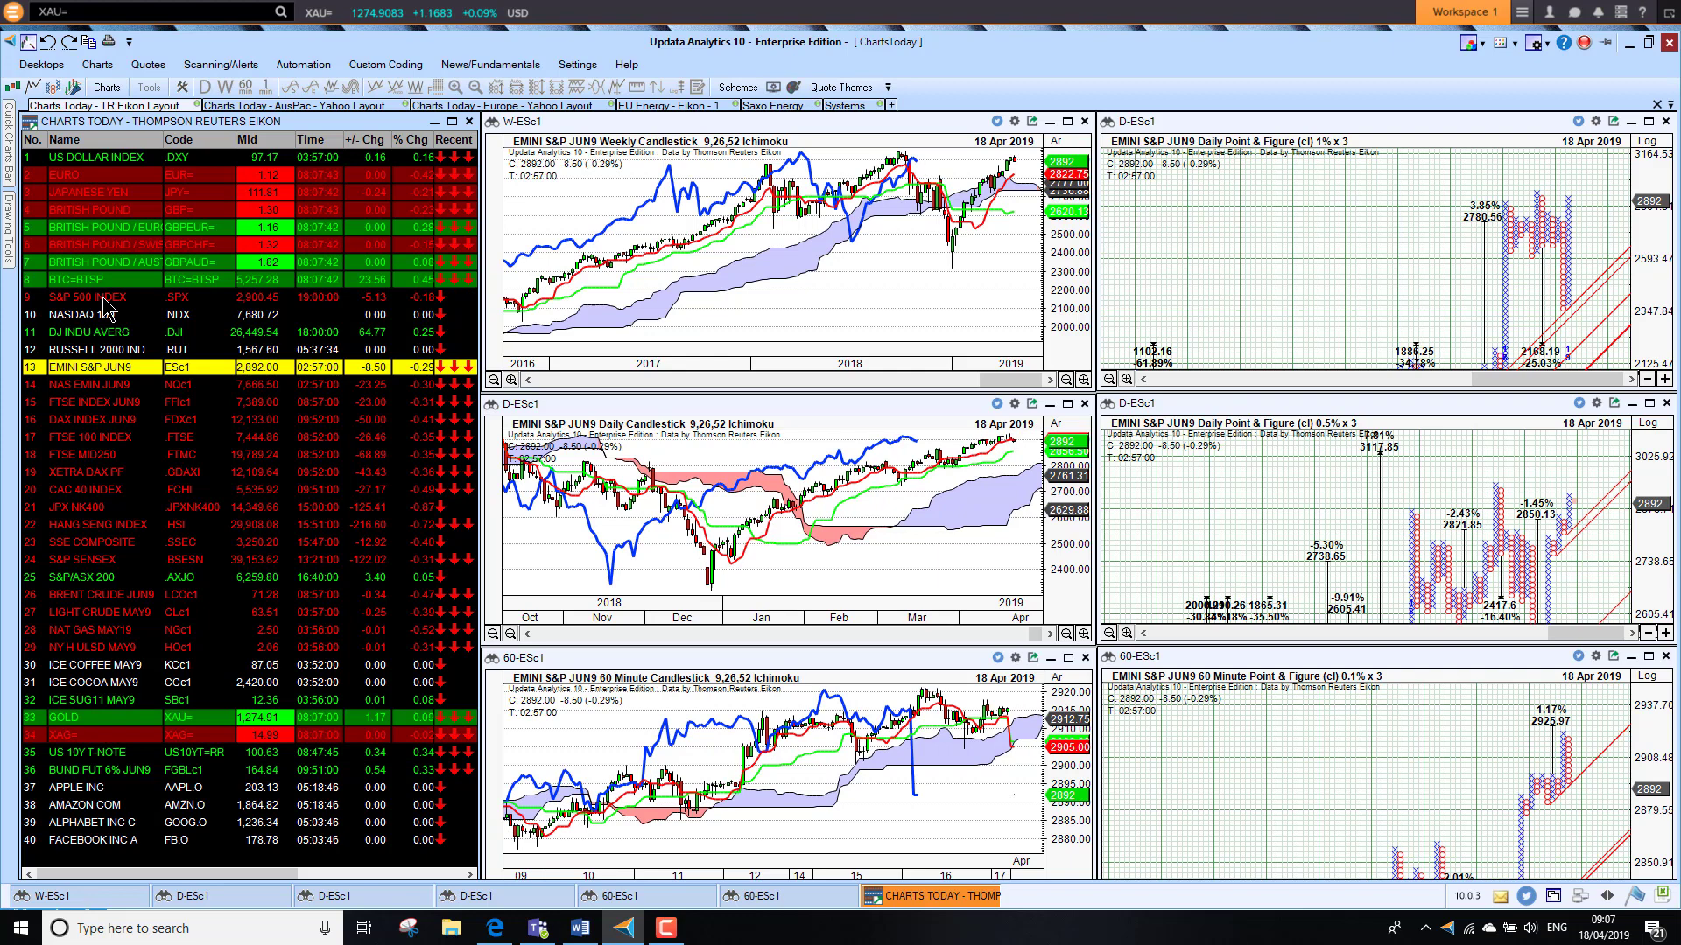
key(Down)
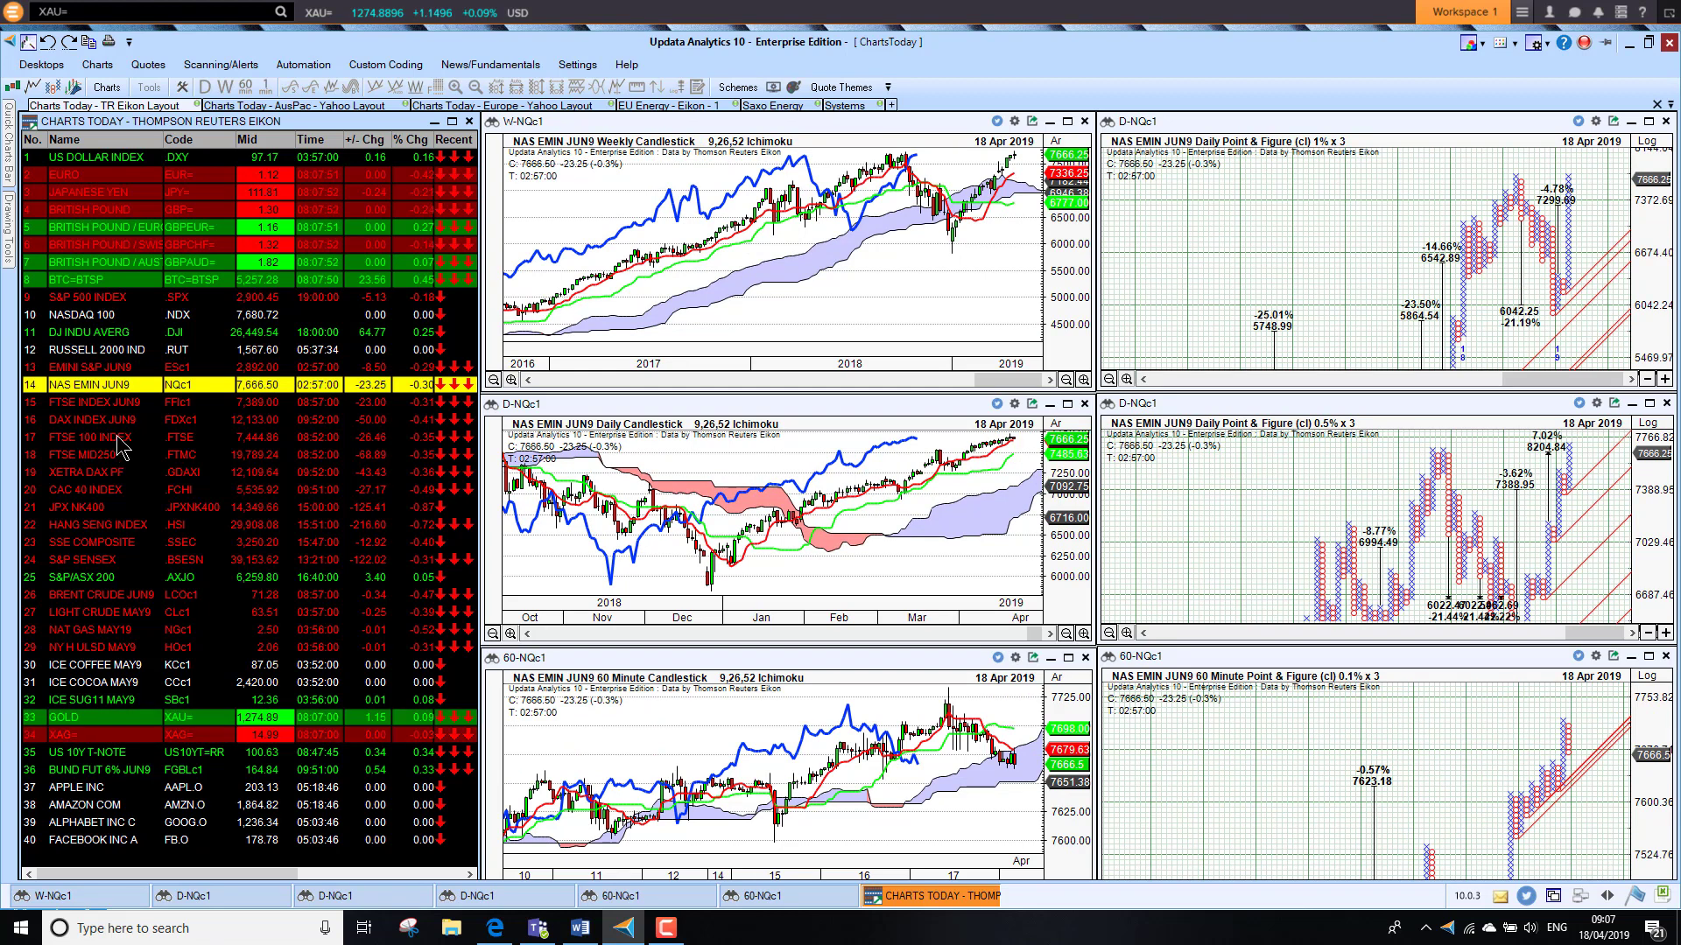
Chart FTSE 100, FTSE MID250, DAX, CAC 40, JPX NK400, Hang Seng, SSE Composite, Sensex and ASX 200 in turn.
click(118, 436)
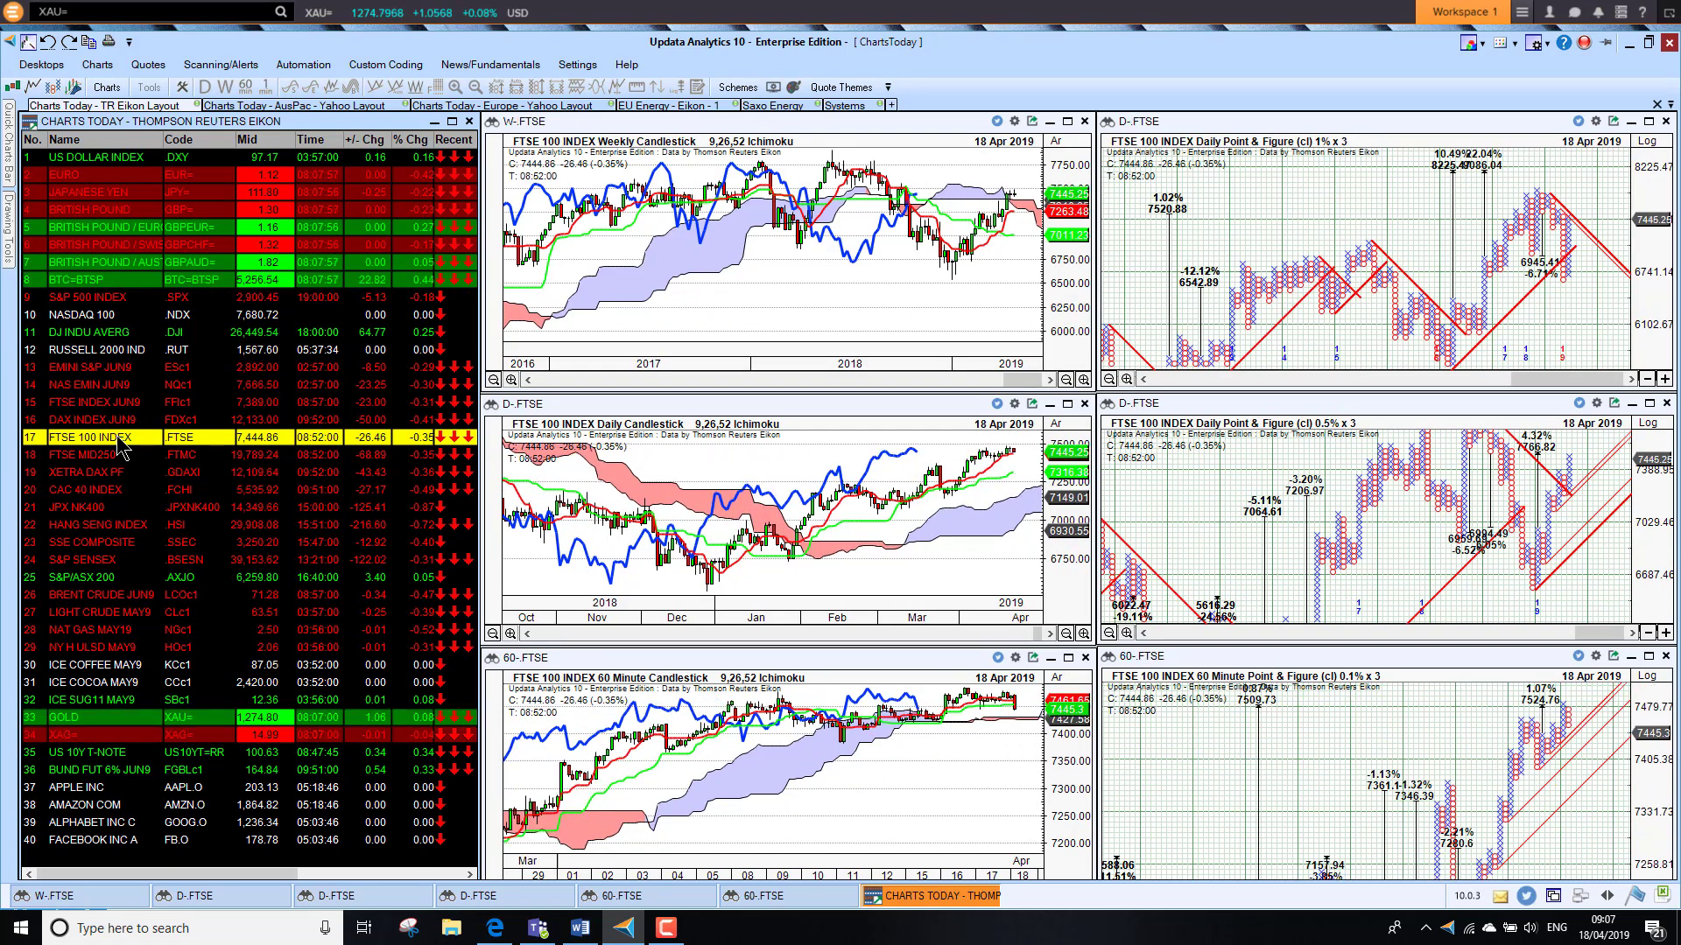
key(Down)
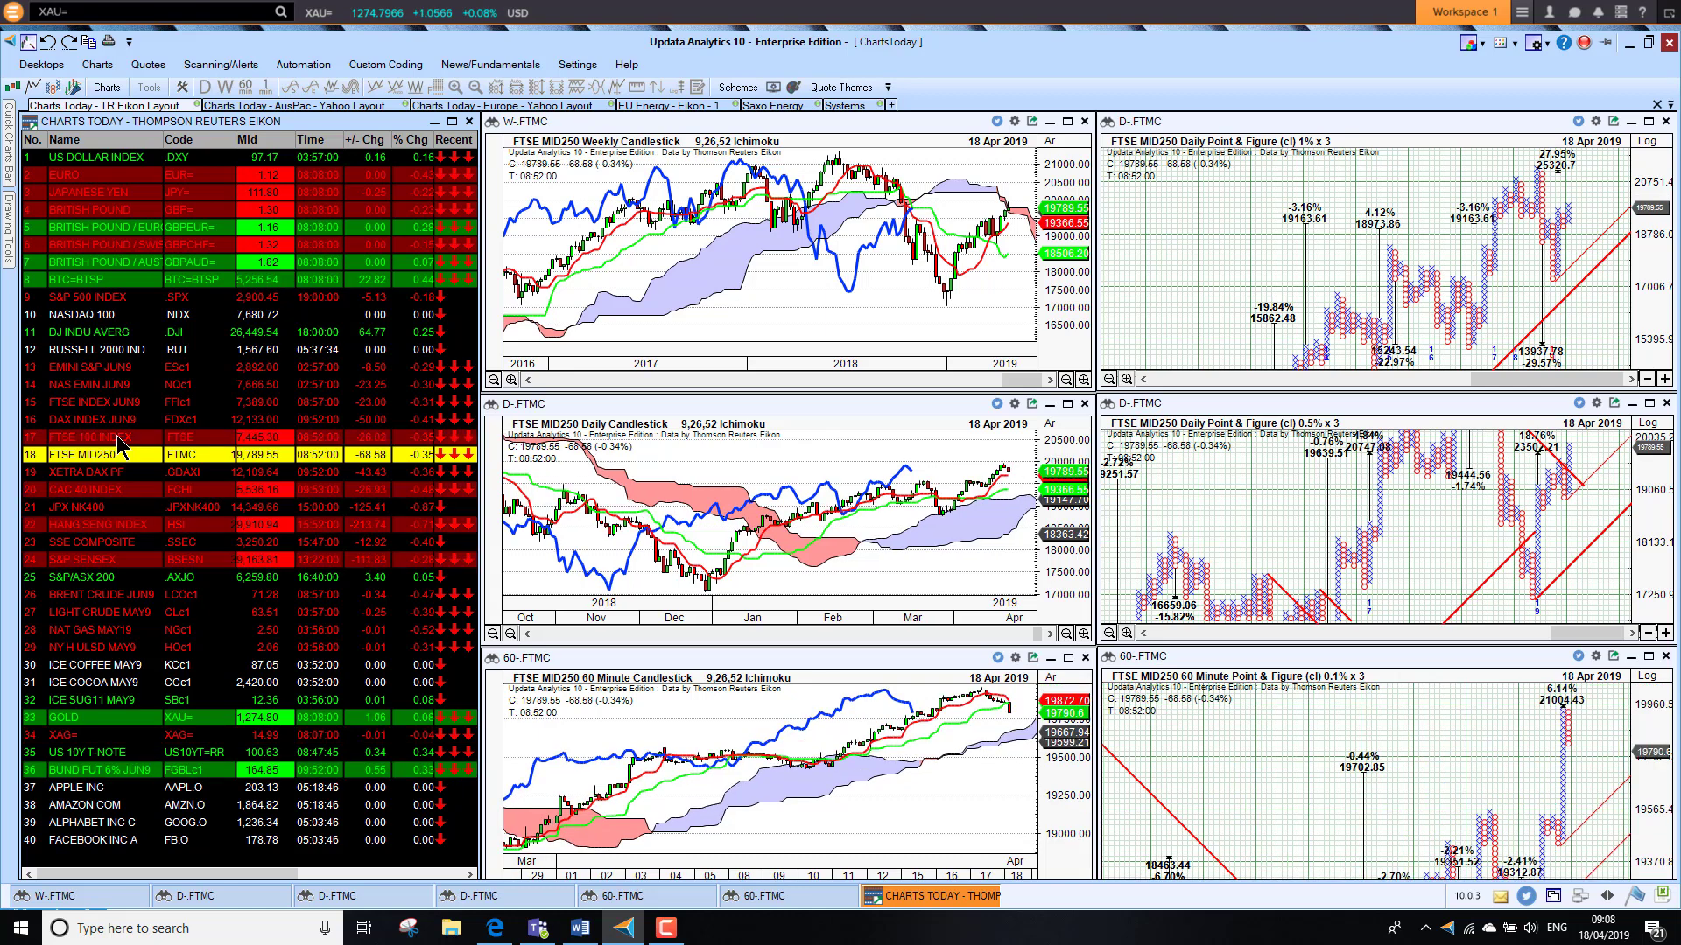
key(Down)
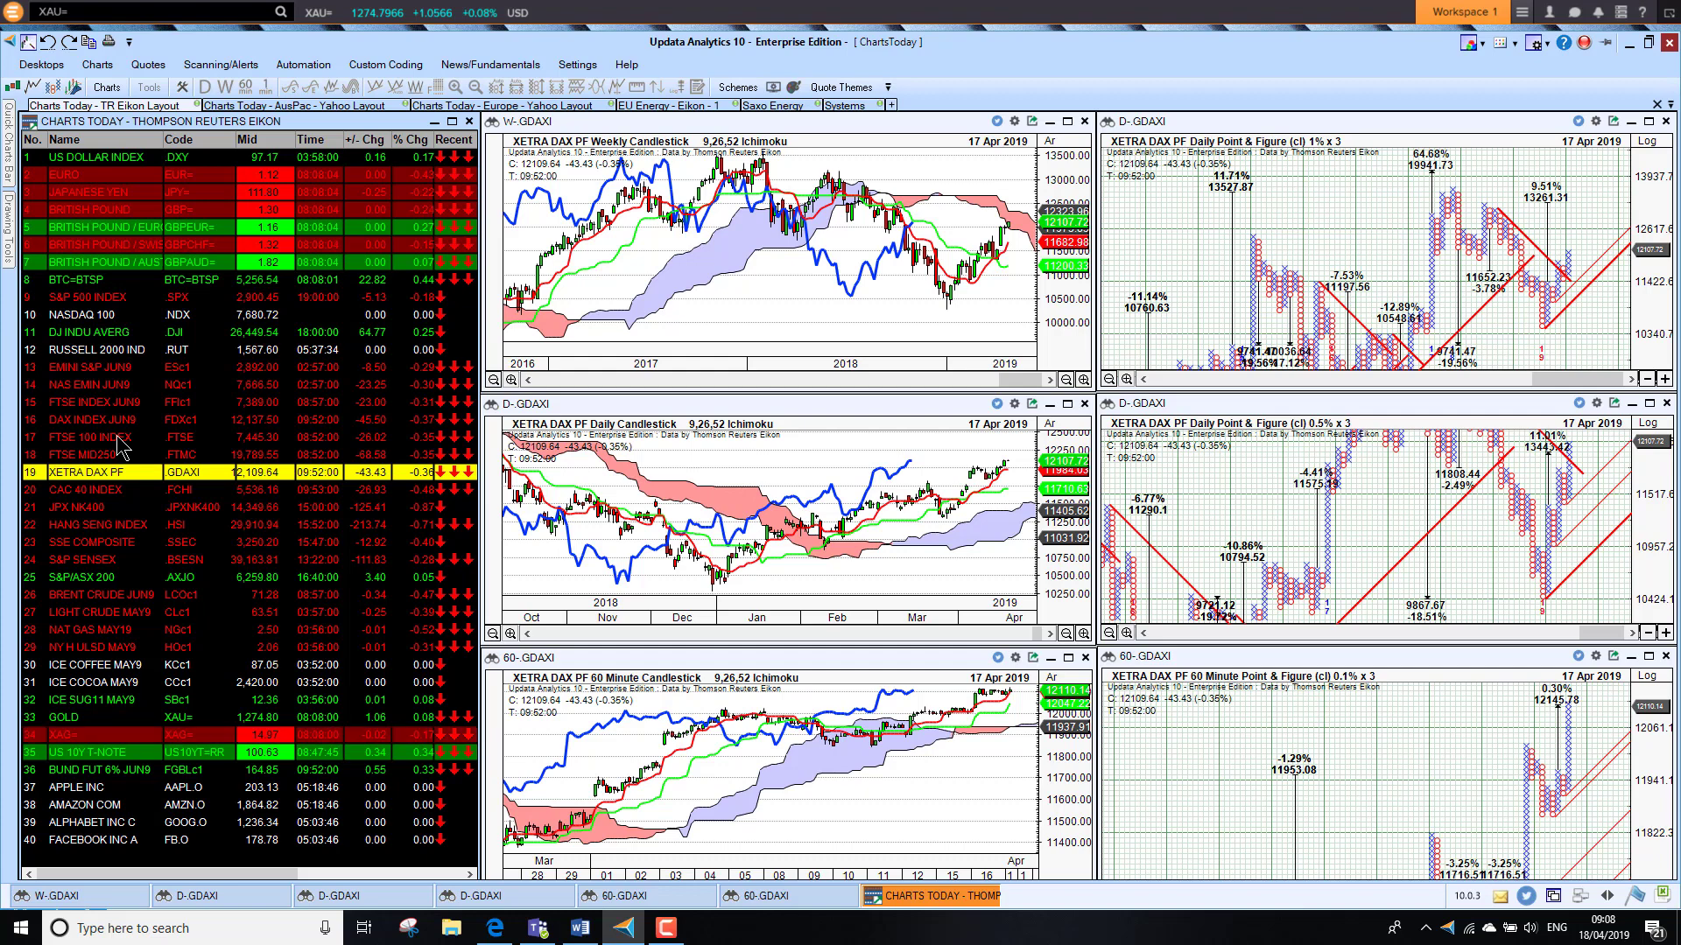
key(Down)
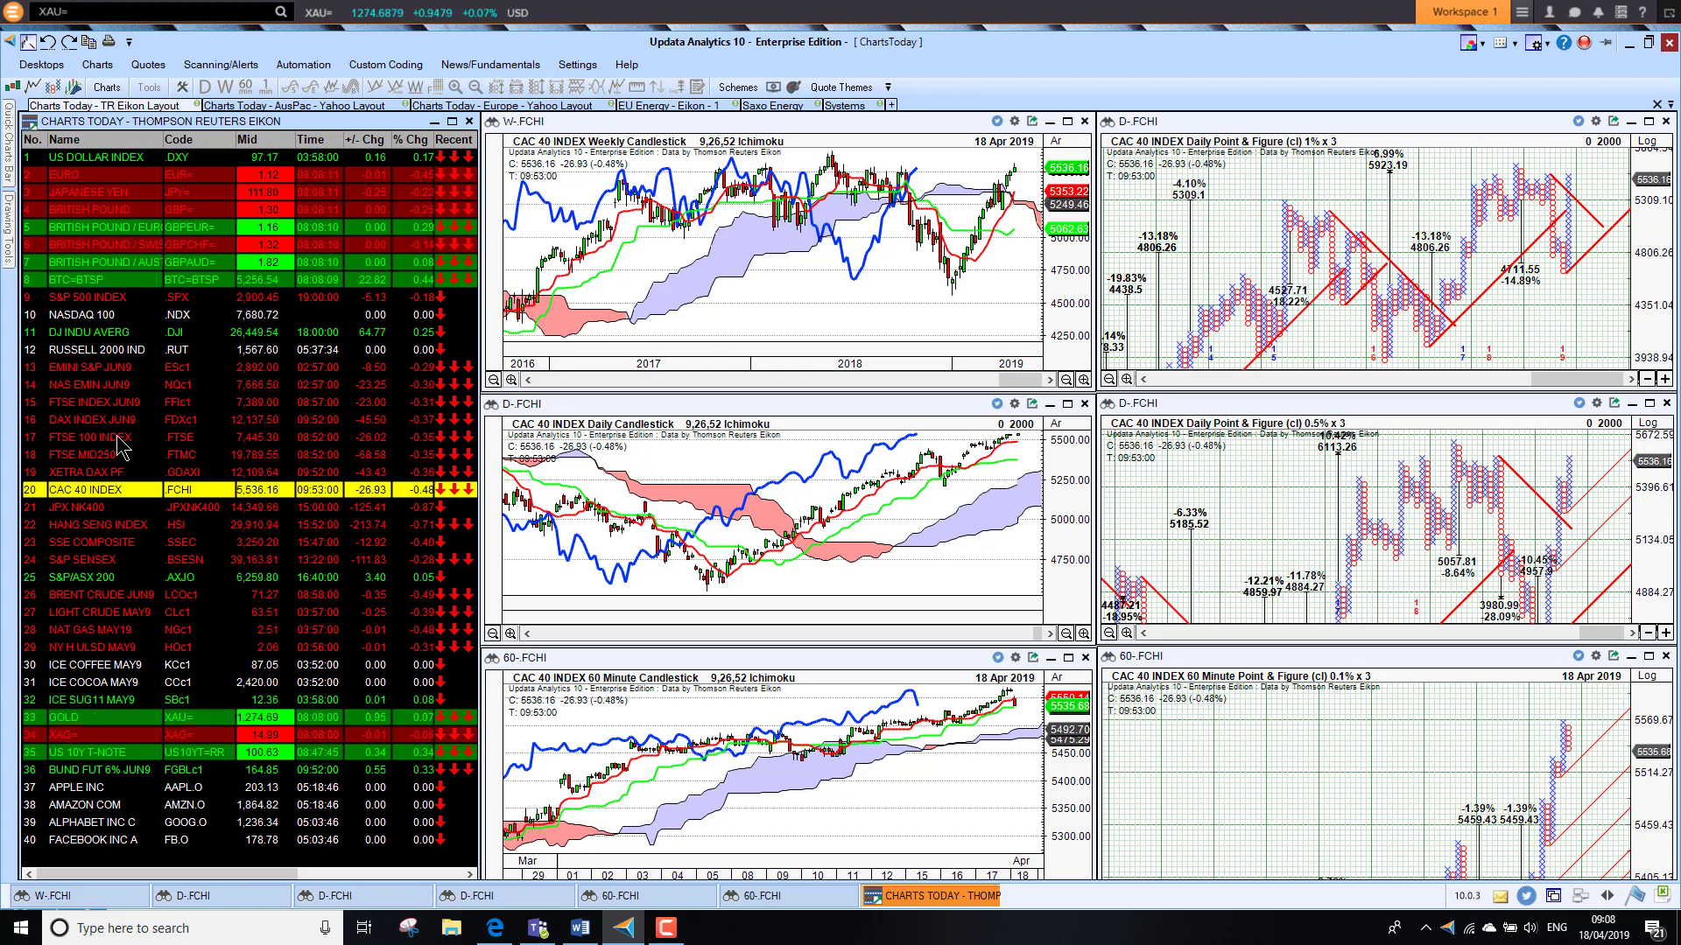
key(Down)
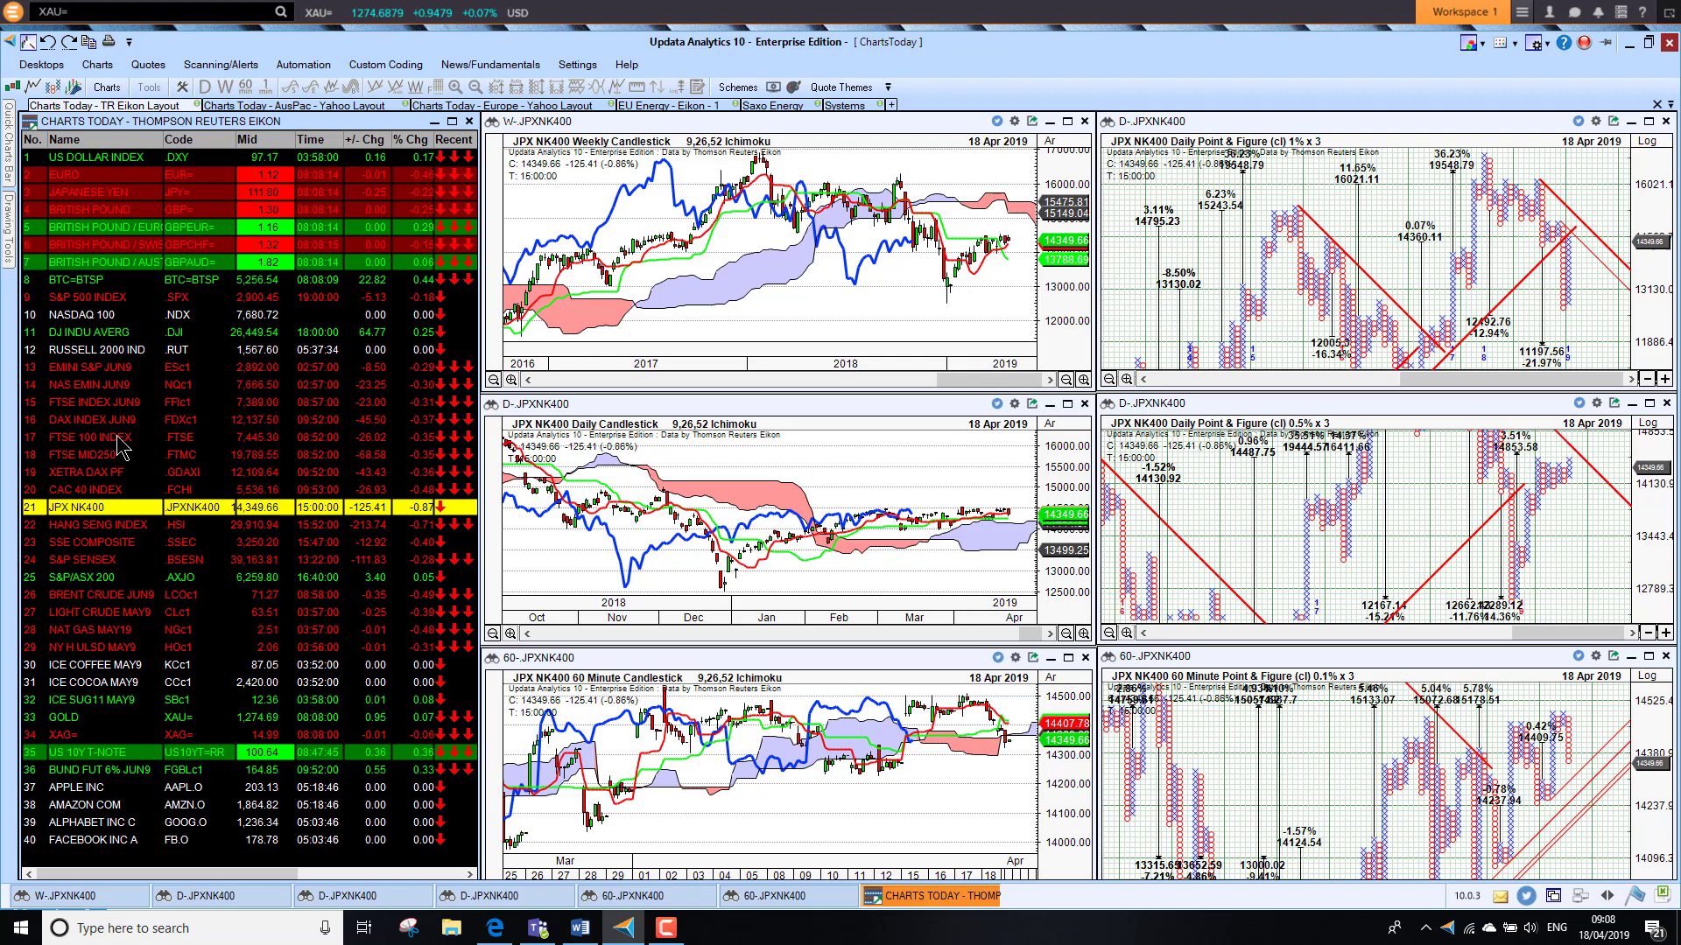
key(Down)
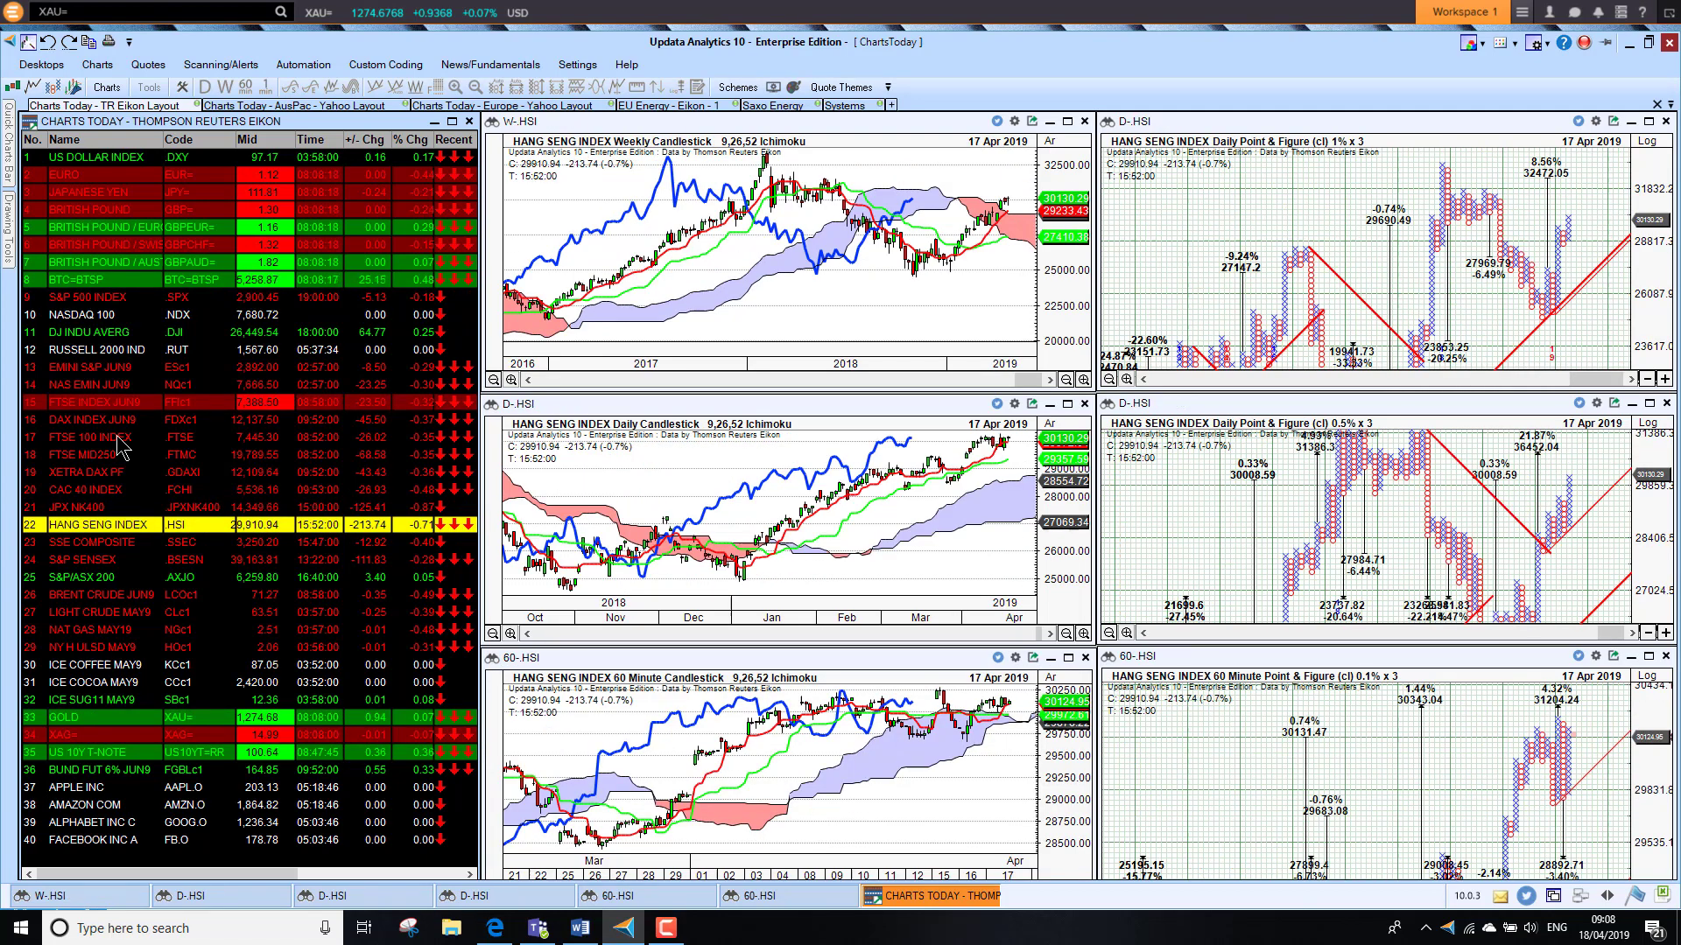
key(Down)
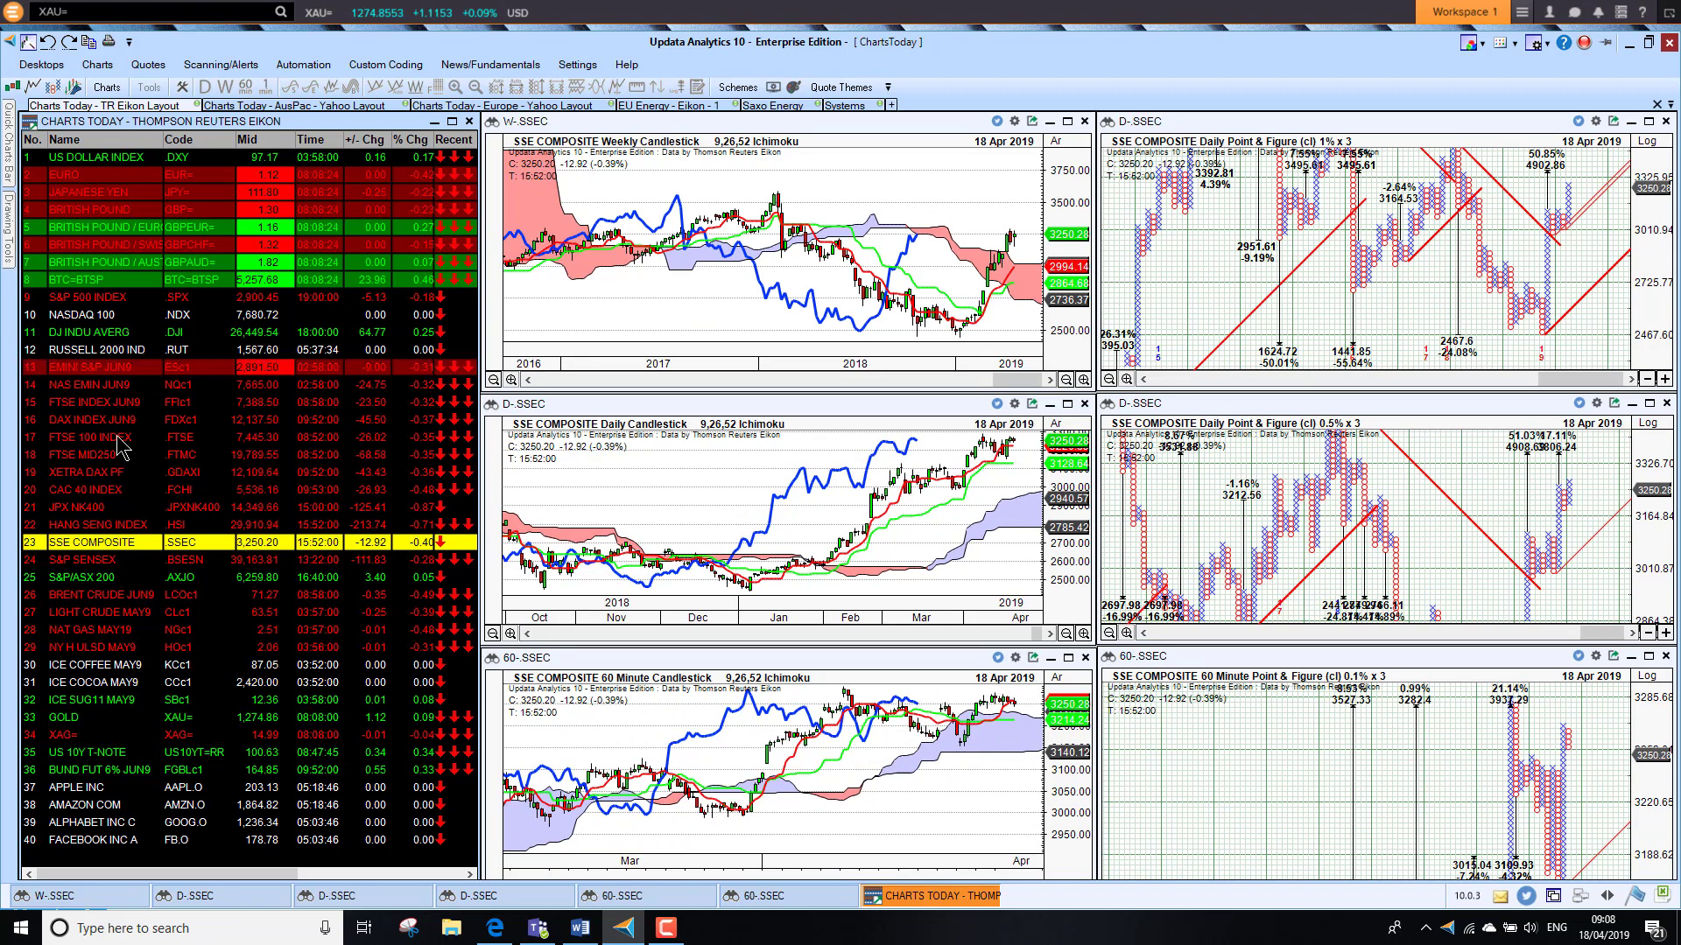
key(Down)
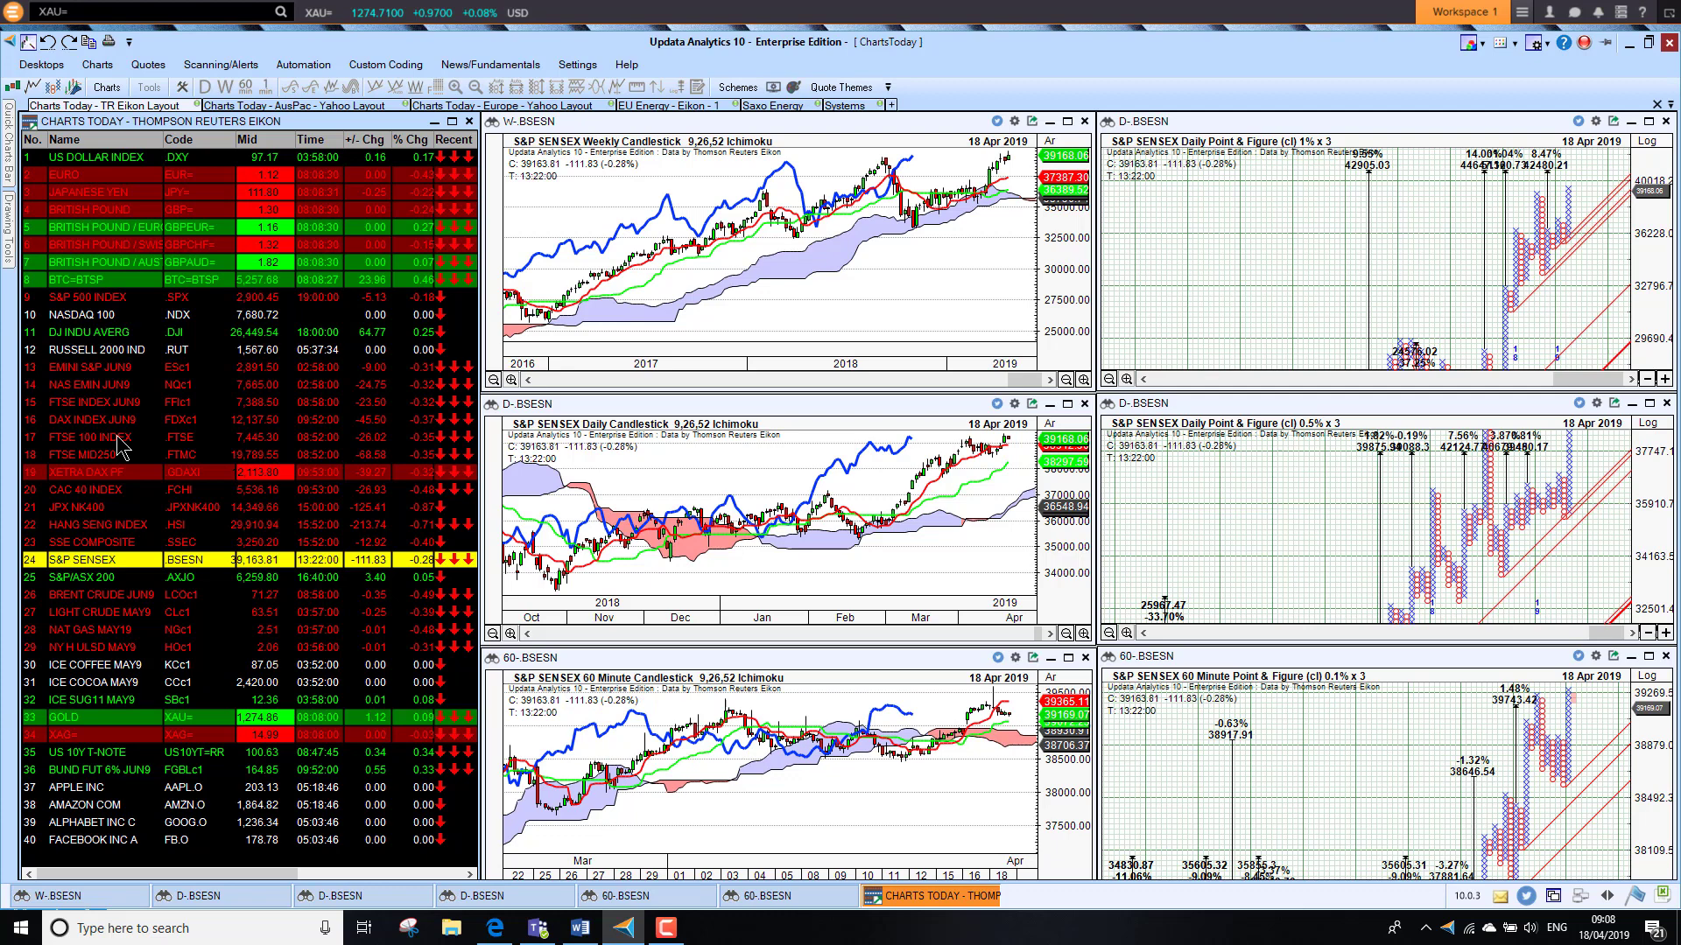
key(Down)
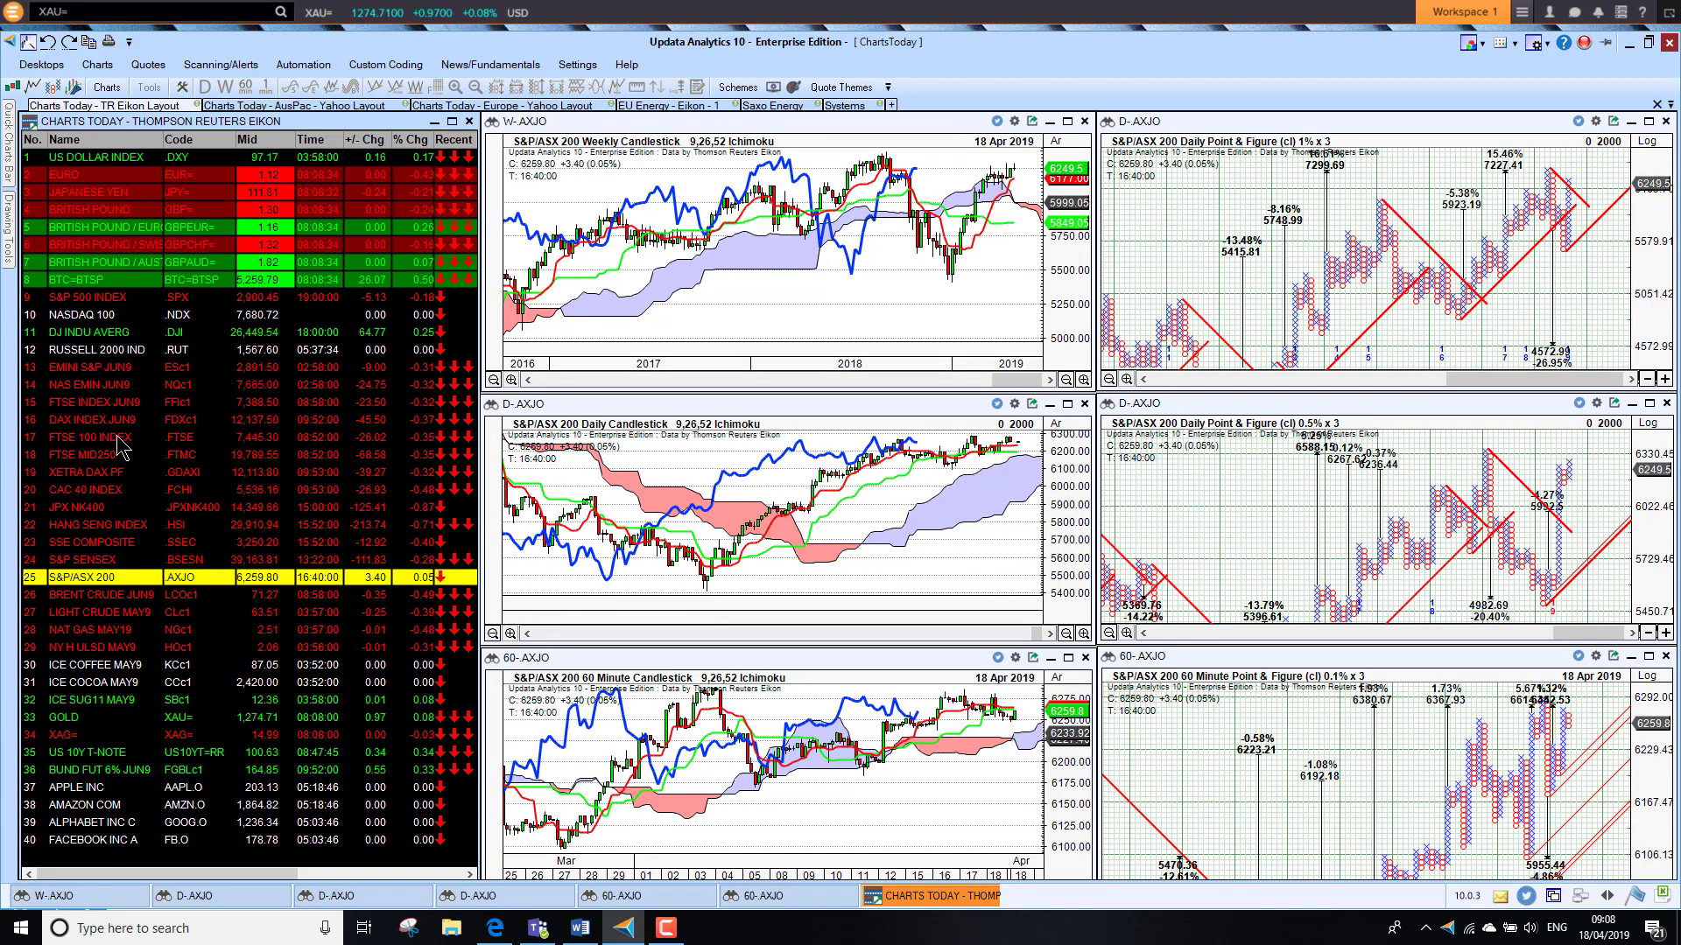
Step the charts through Brent Crude JUN9, Light Crude MAY9 and Nat Gas MAY19.
key(Down)
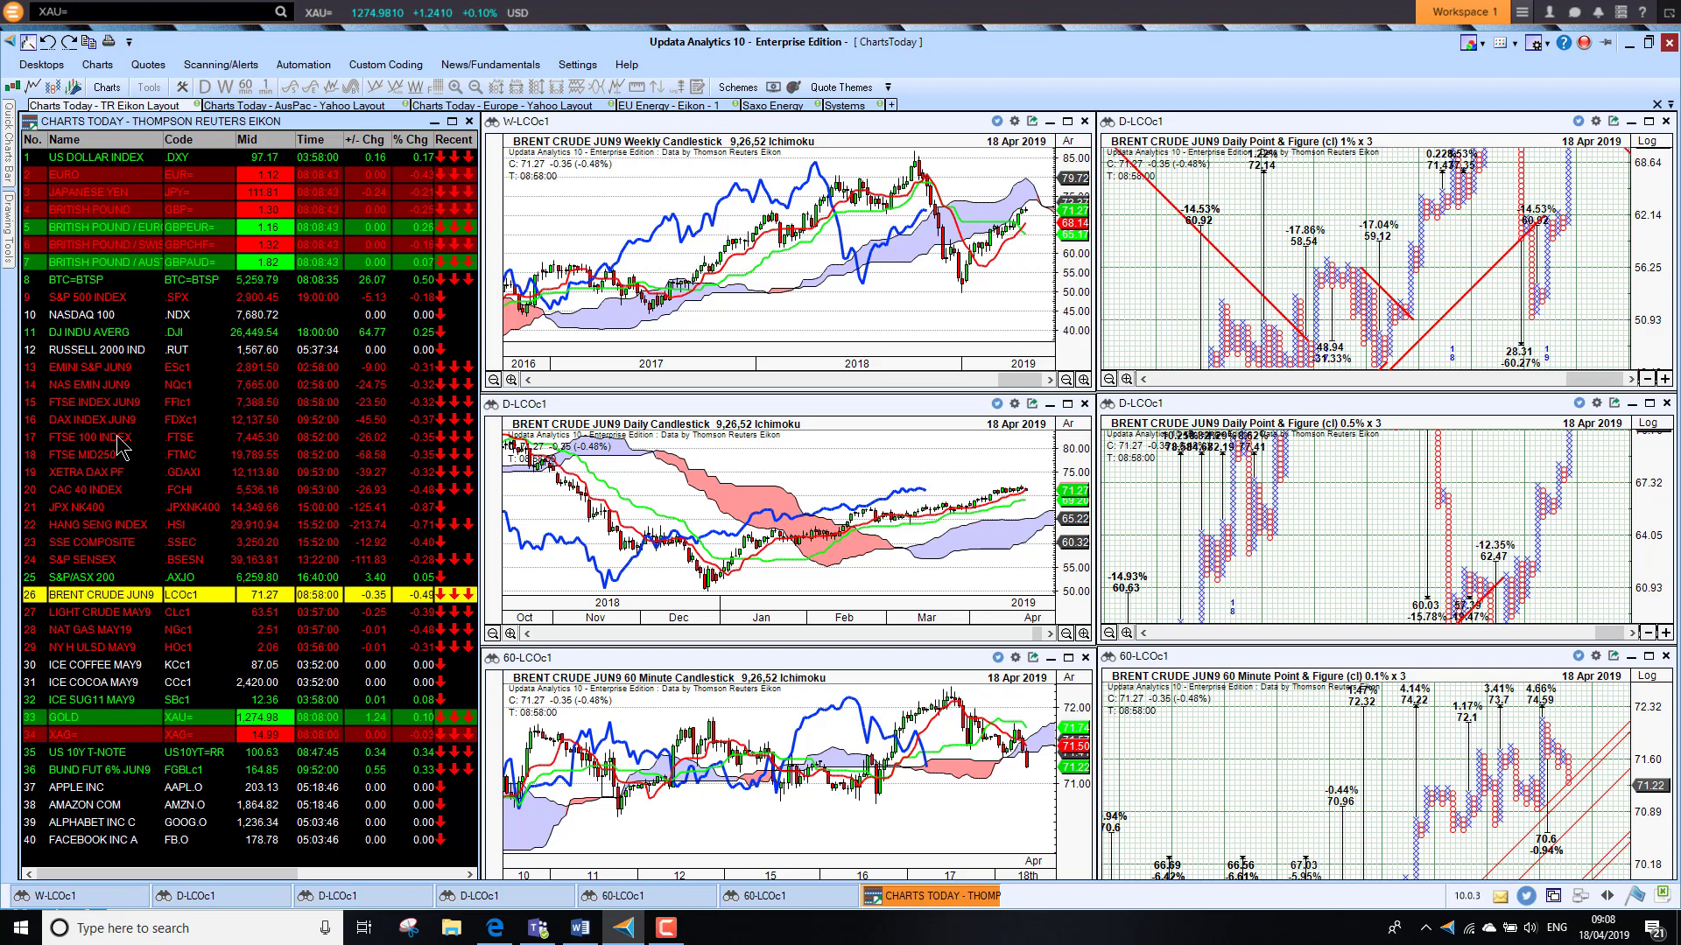
key(Down)
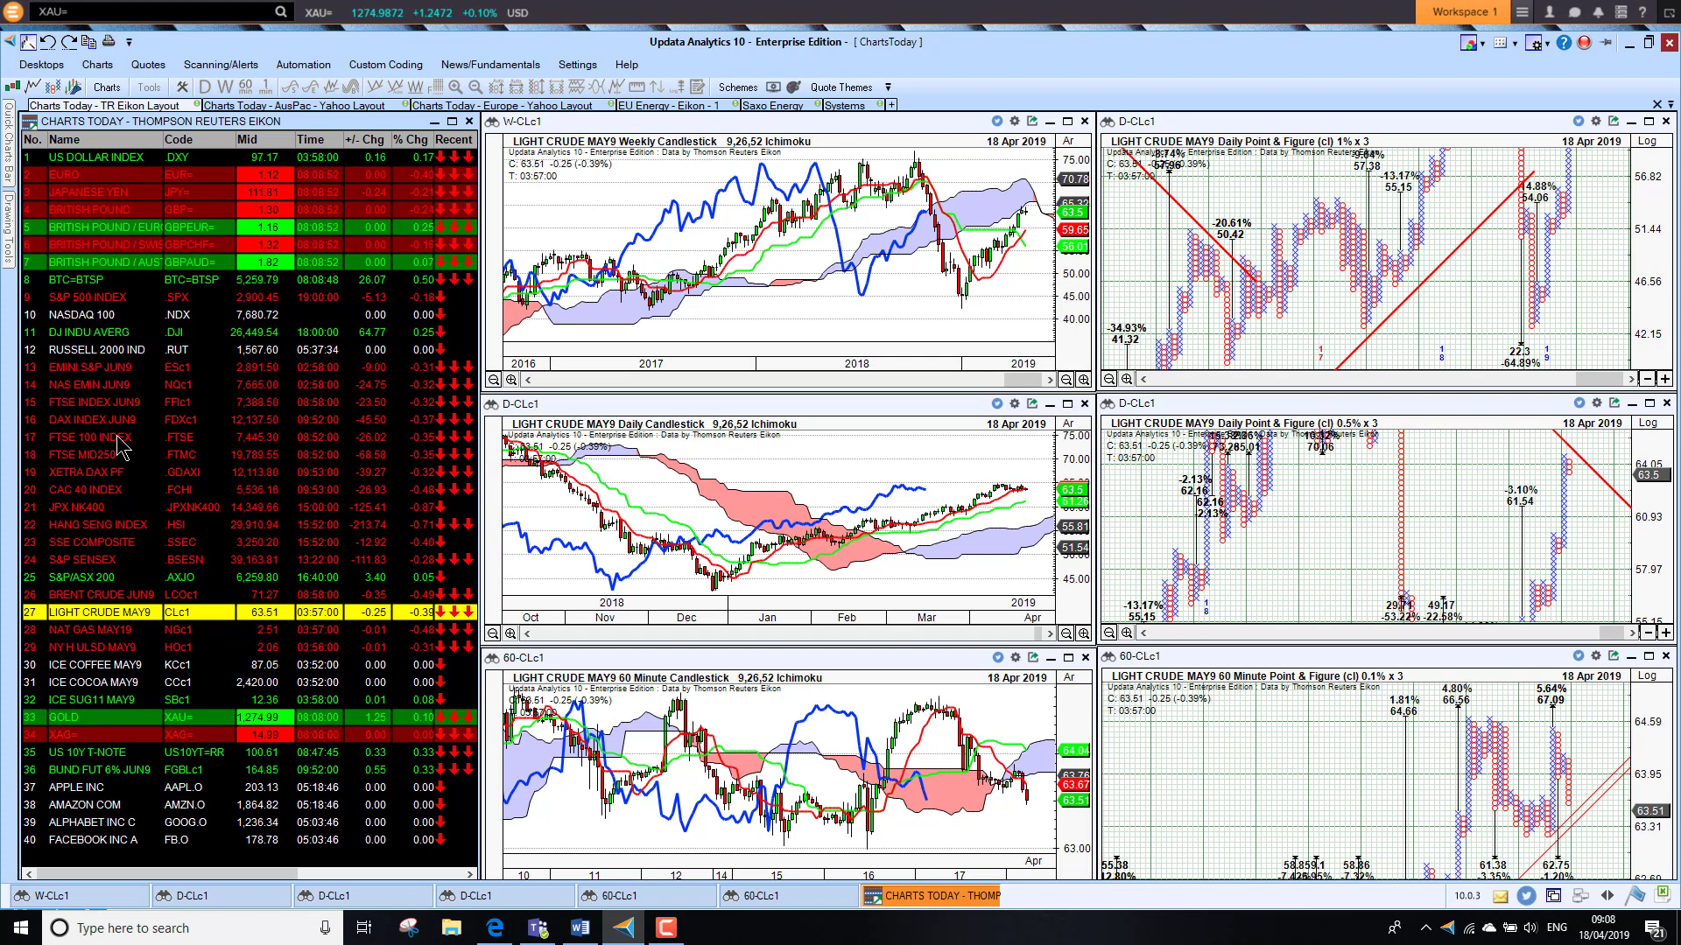
key(Down)
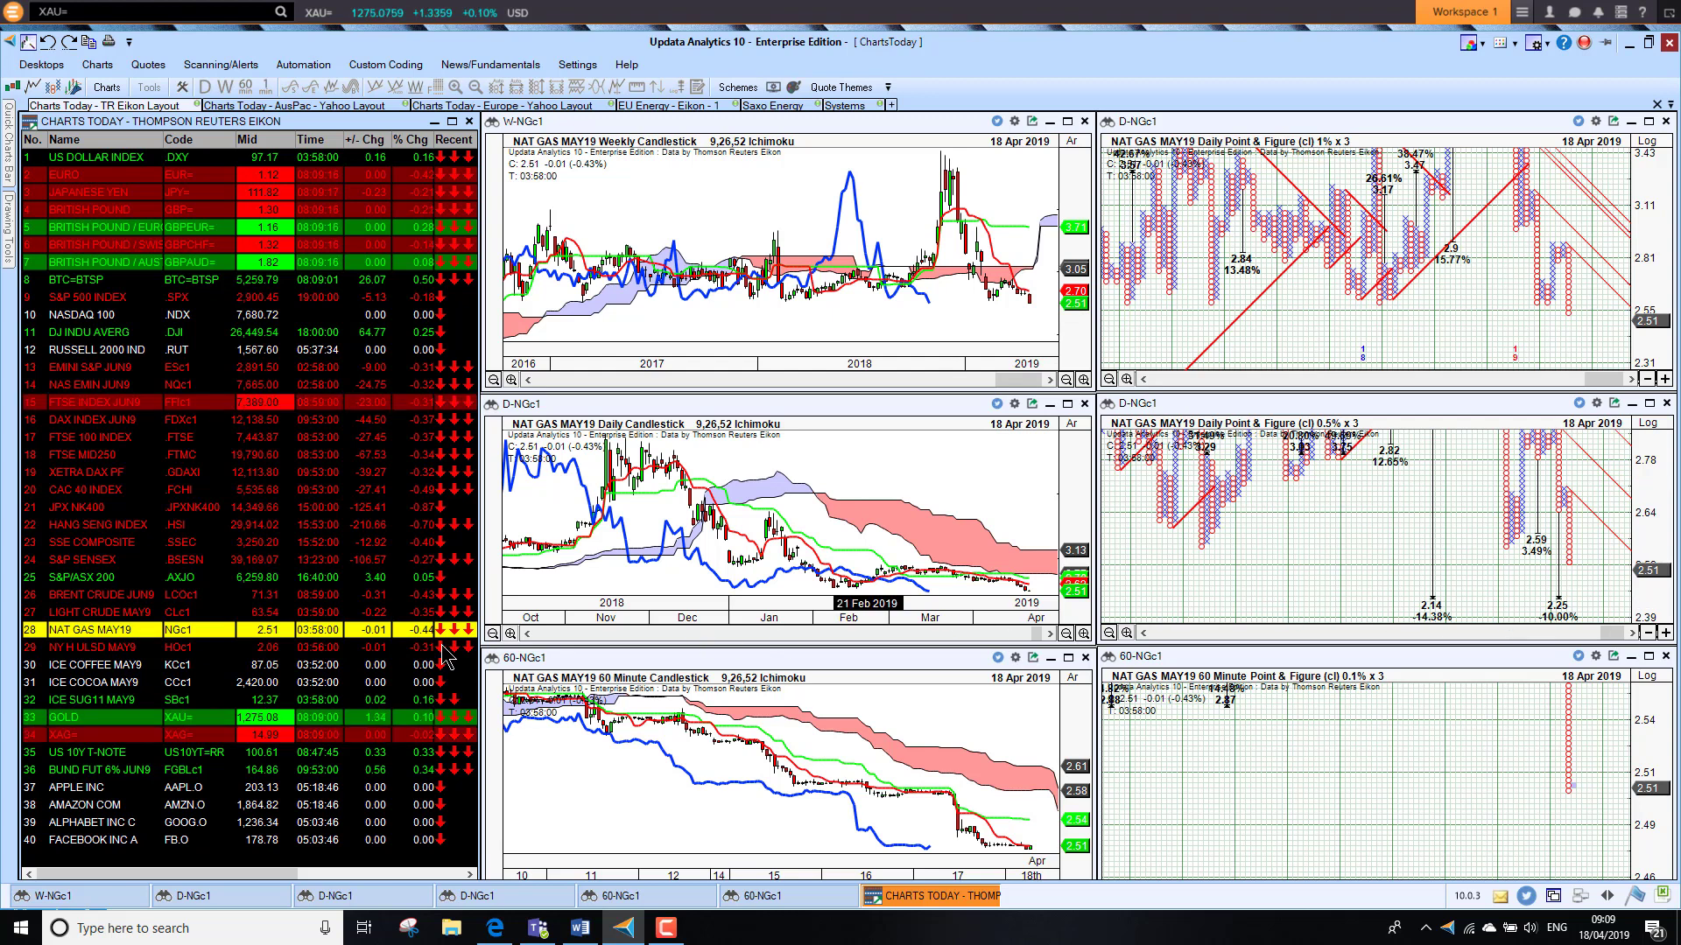
Chart GOLD, then silver XAG= and the US 10Y T-NOTE.
click(101, 722)
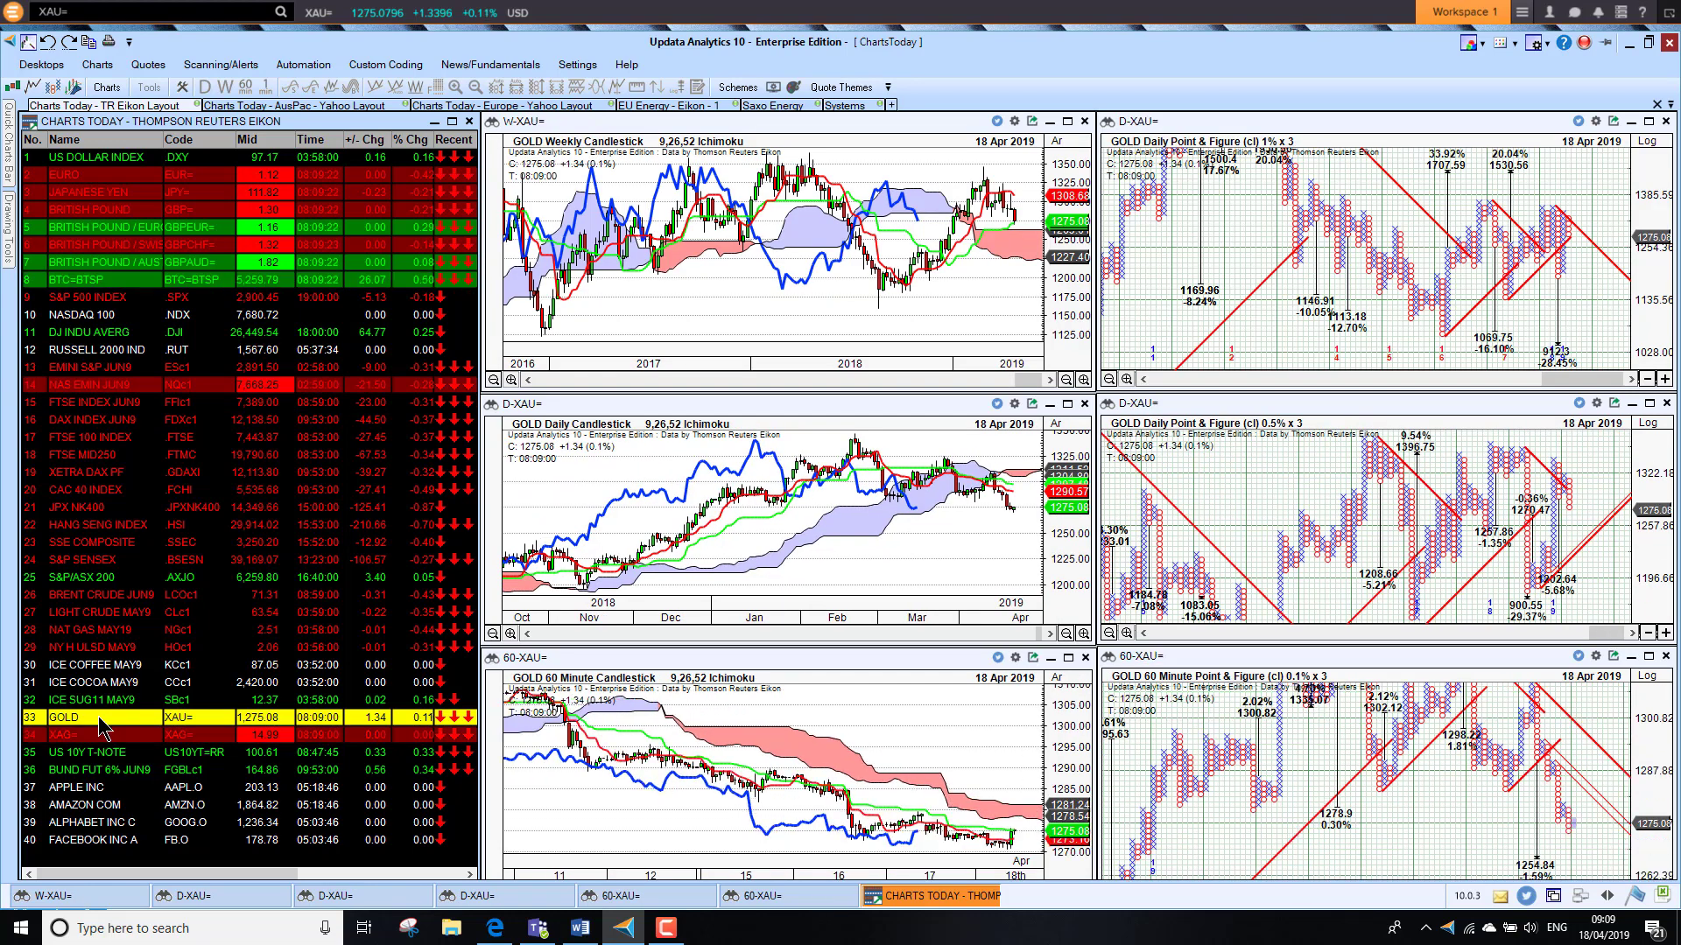
key(Down)
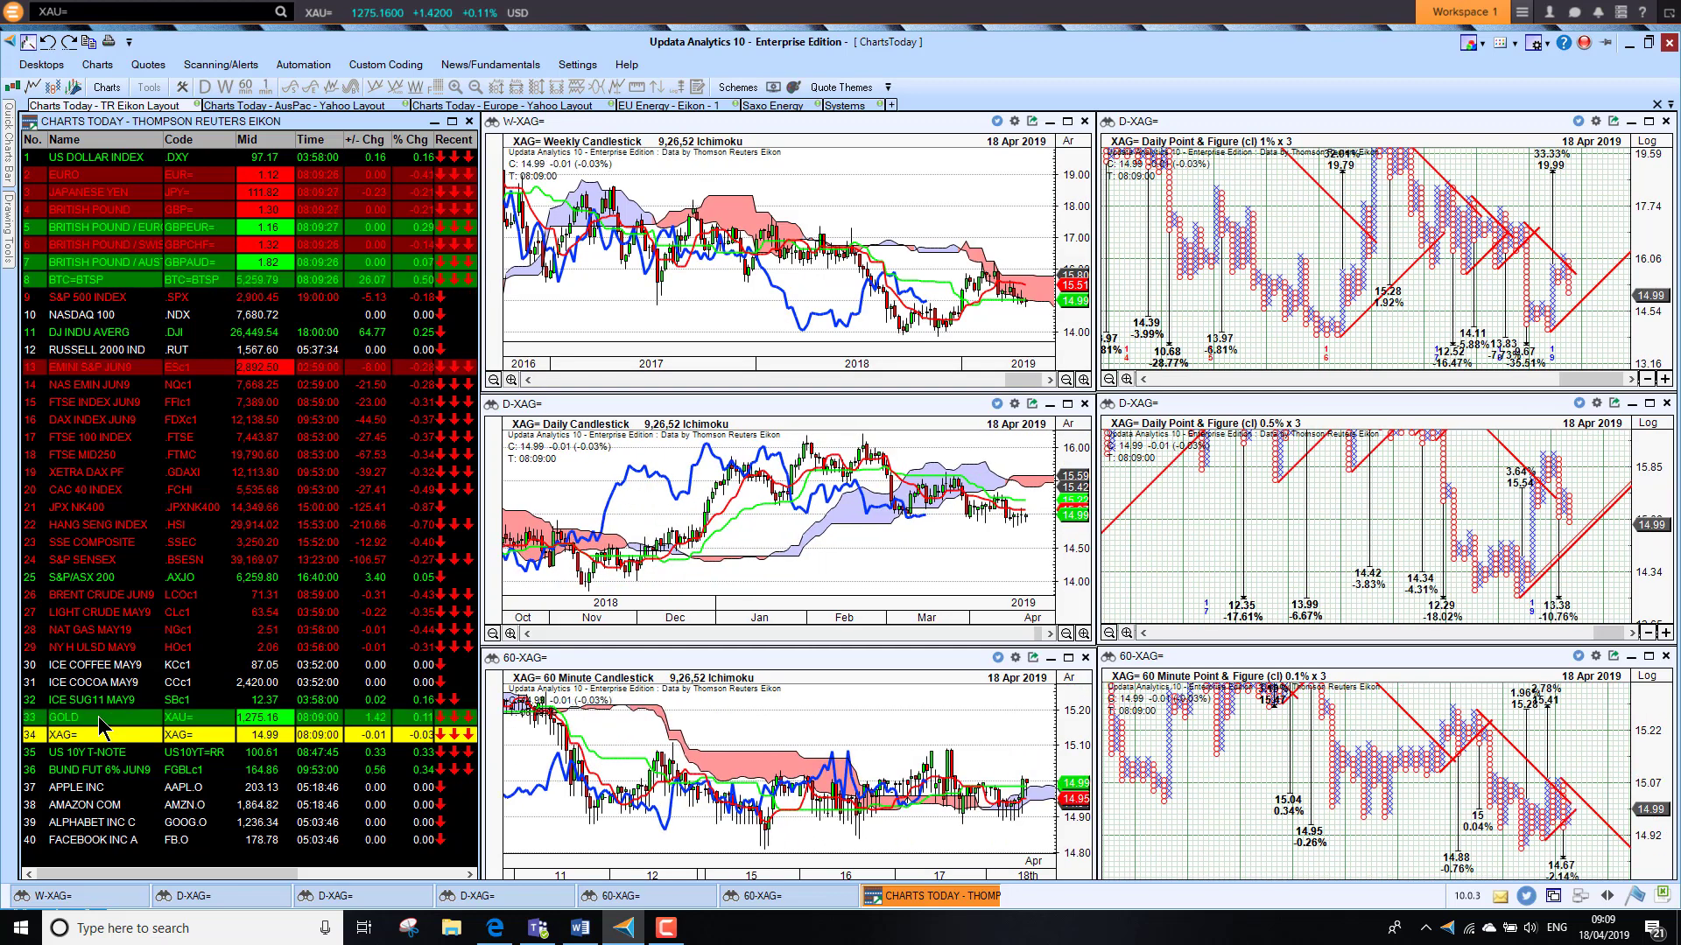
key(Down)
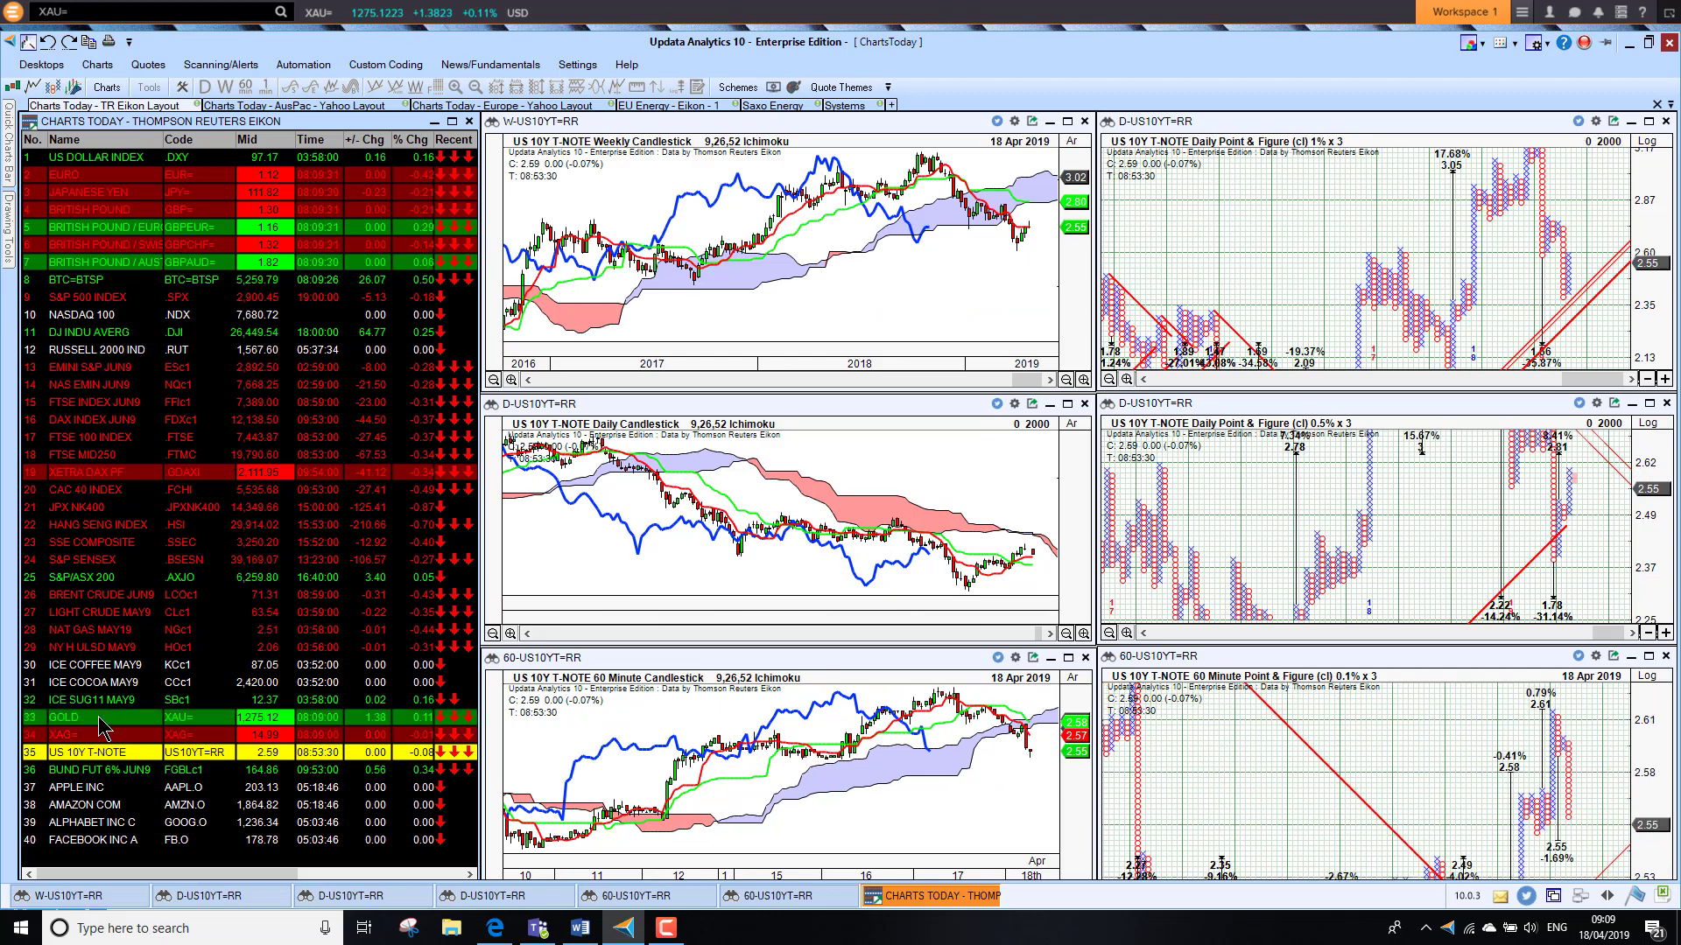
In the AusPac Yahoo layout, sort YHOO-DOW30 by % Chg and chart top gainers Intel, Goldman Sachs and JPMorgan.
click(290, 106)
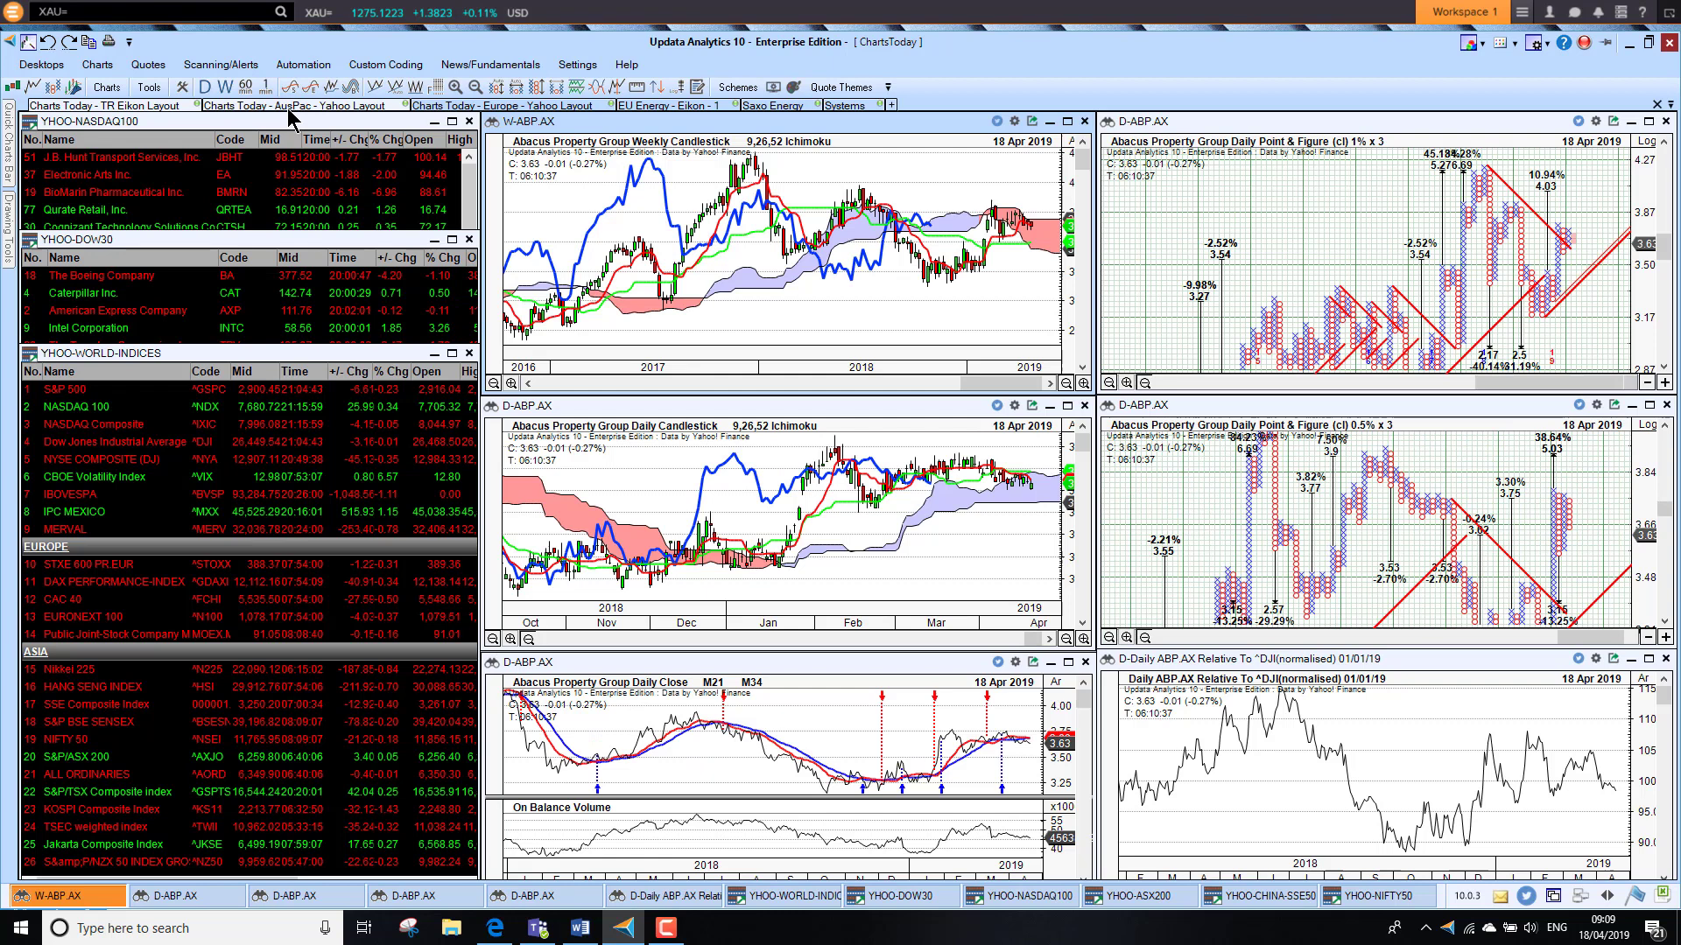
click(239, 239)
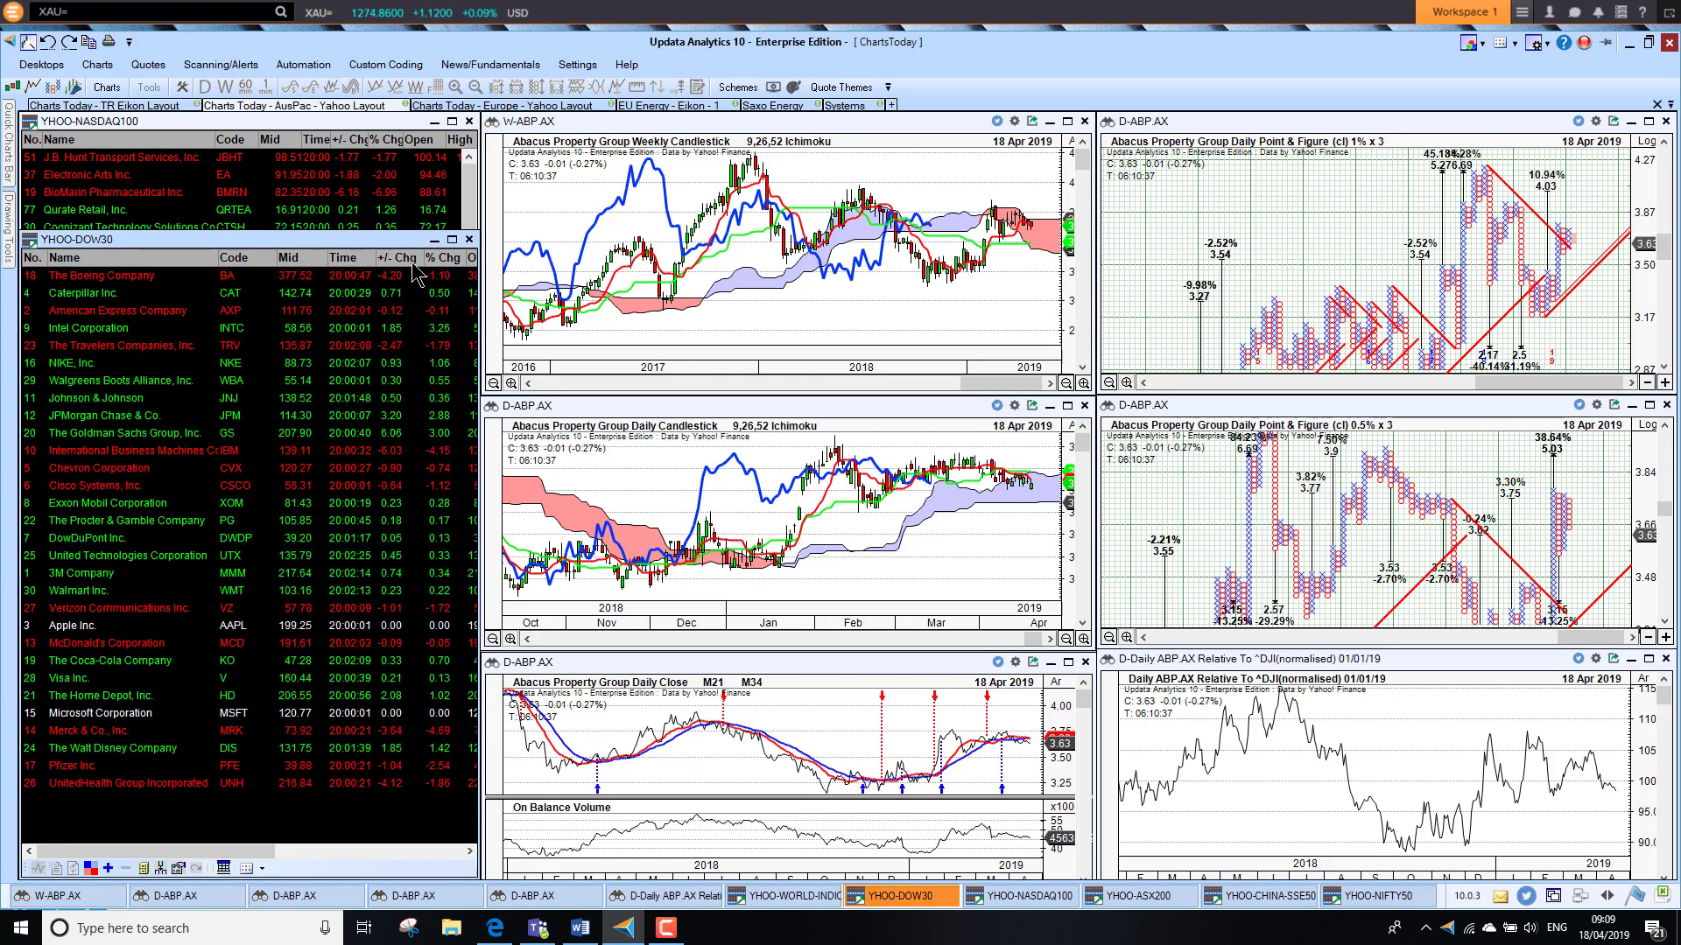
click(442, 261)
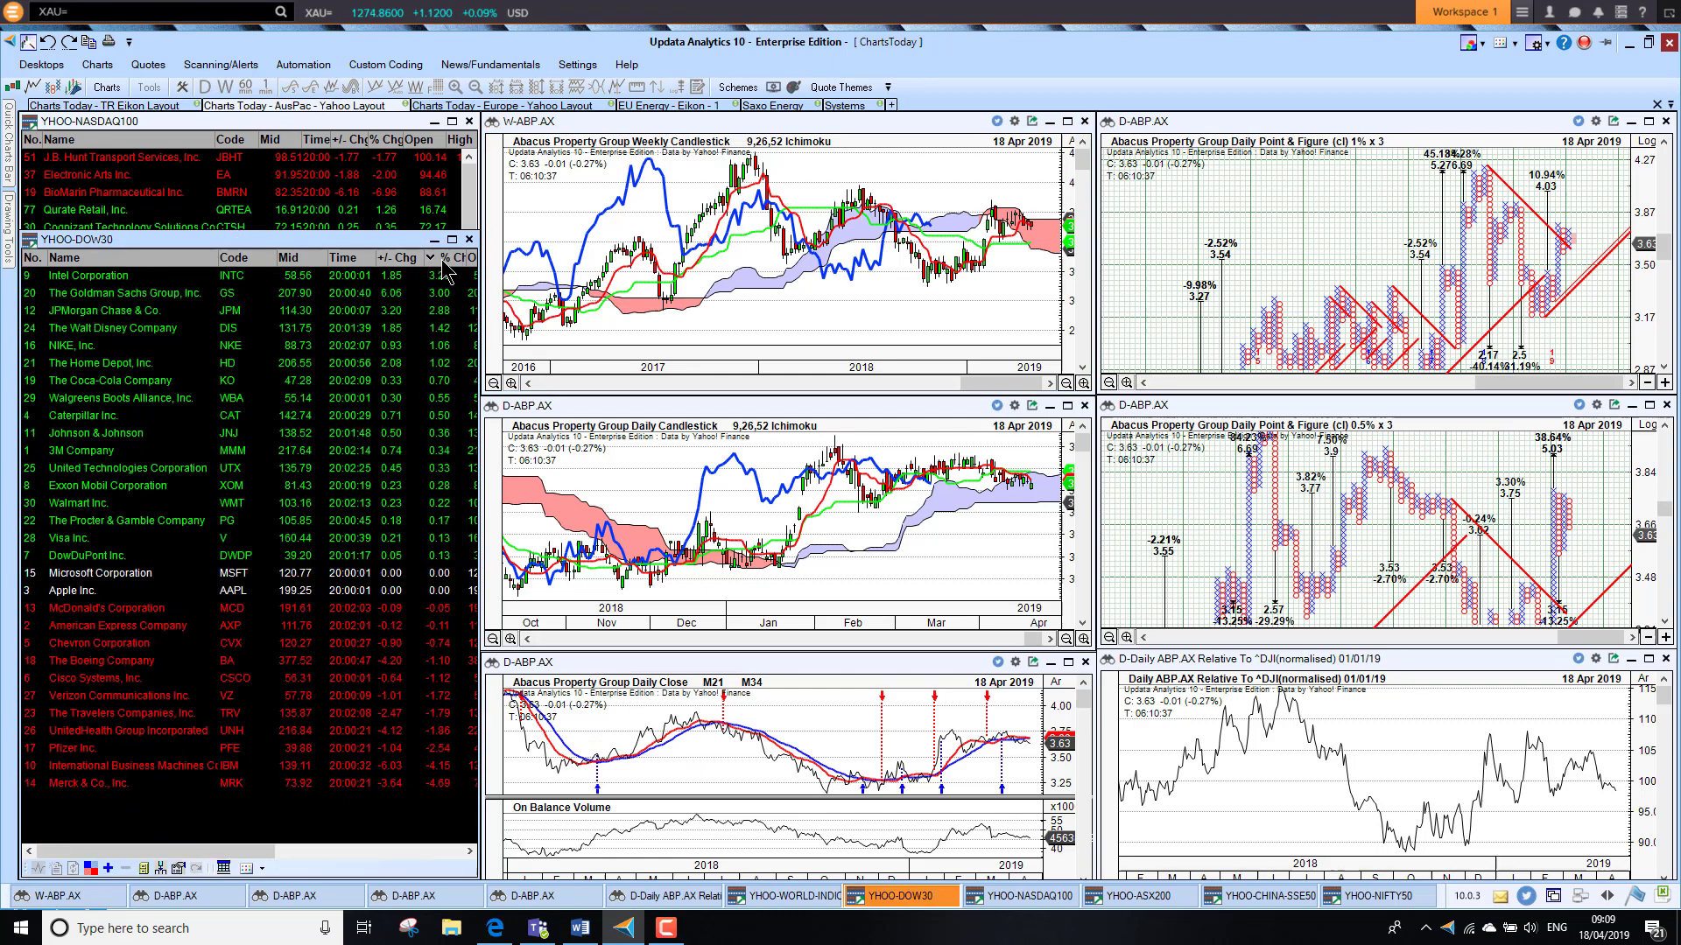
click(86, 279)
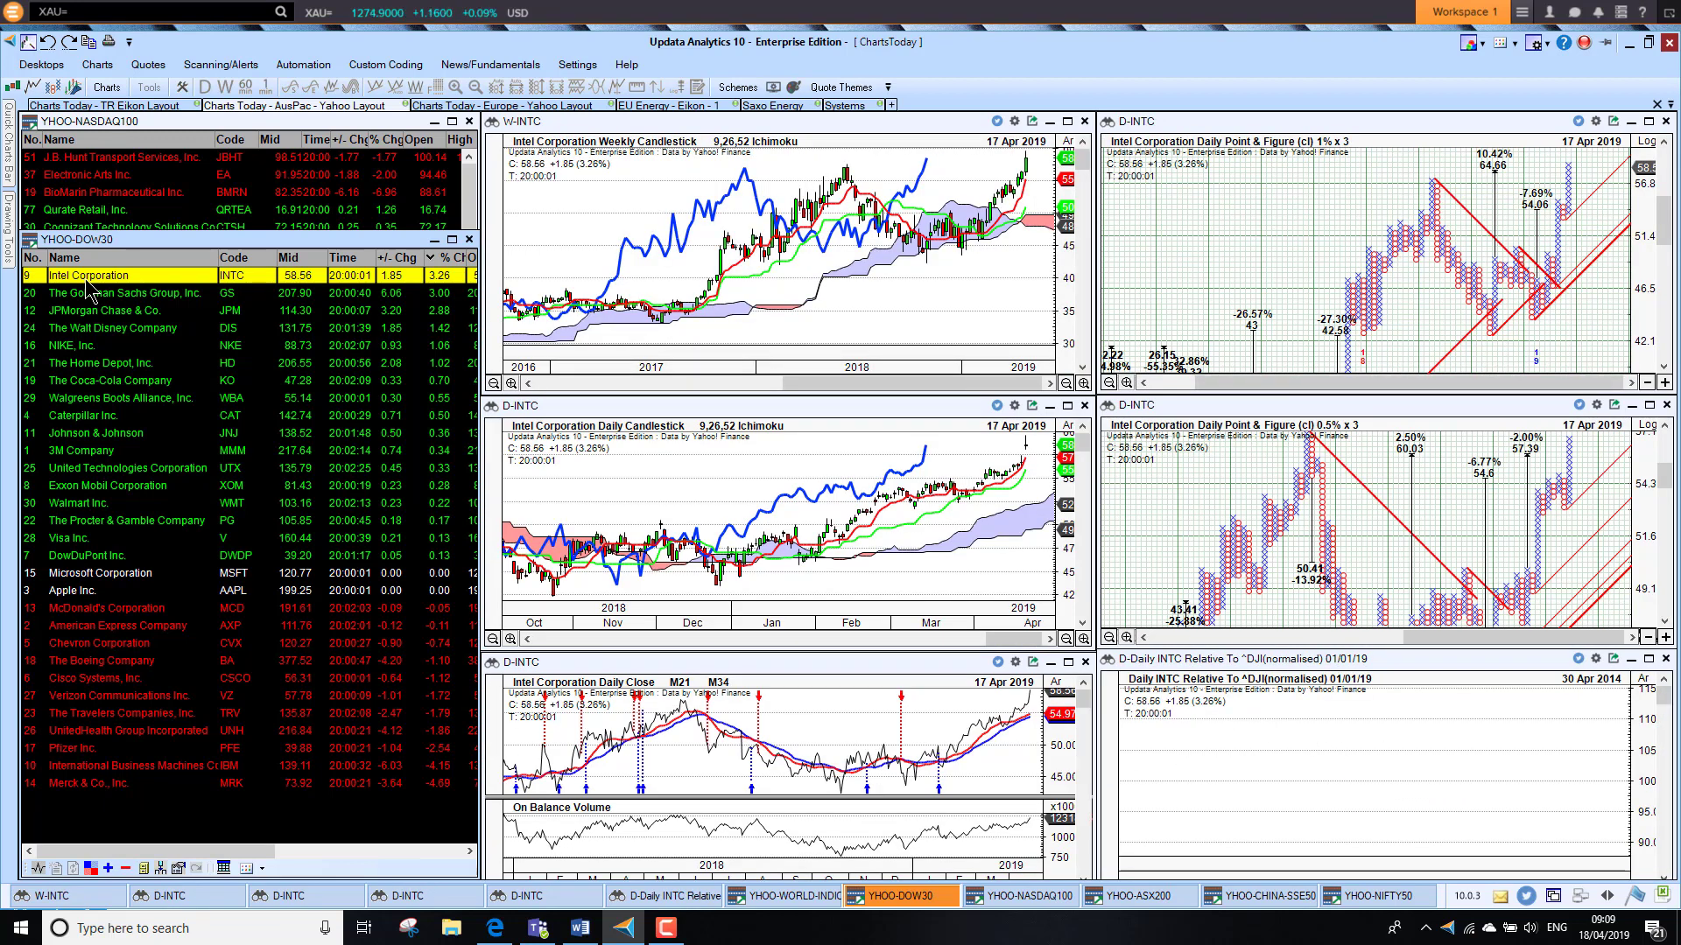
key(Down)
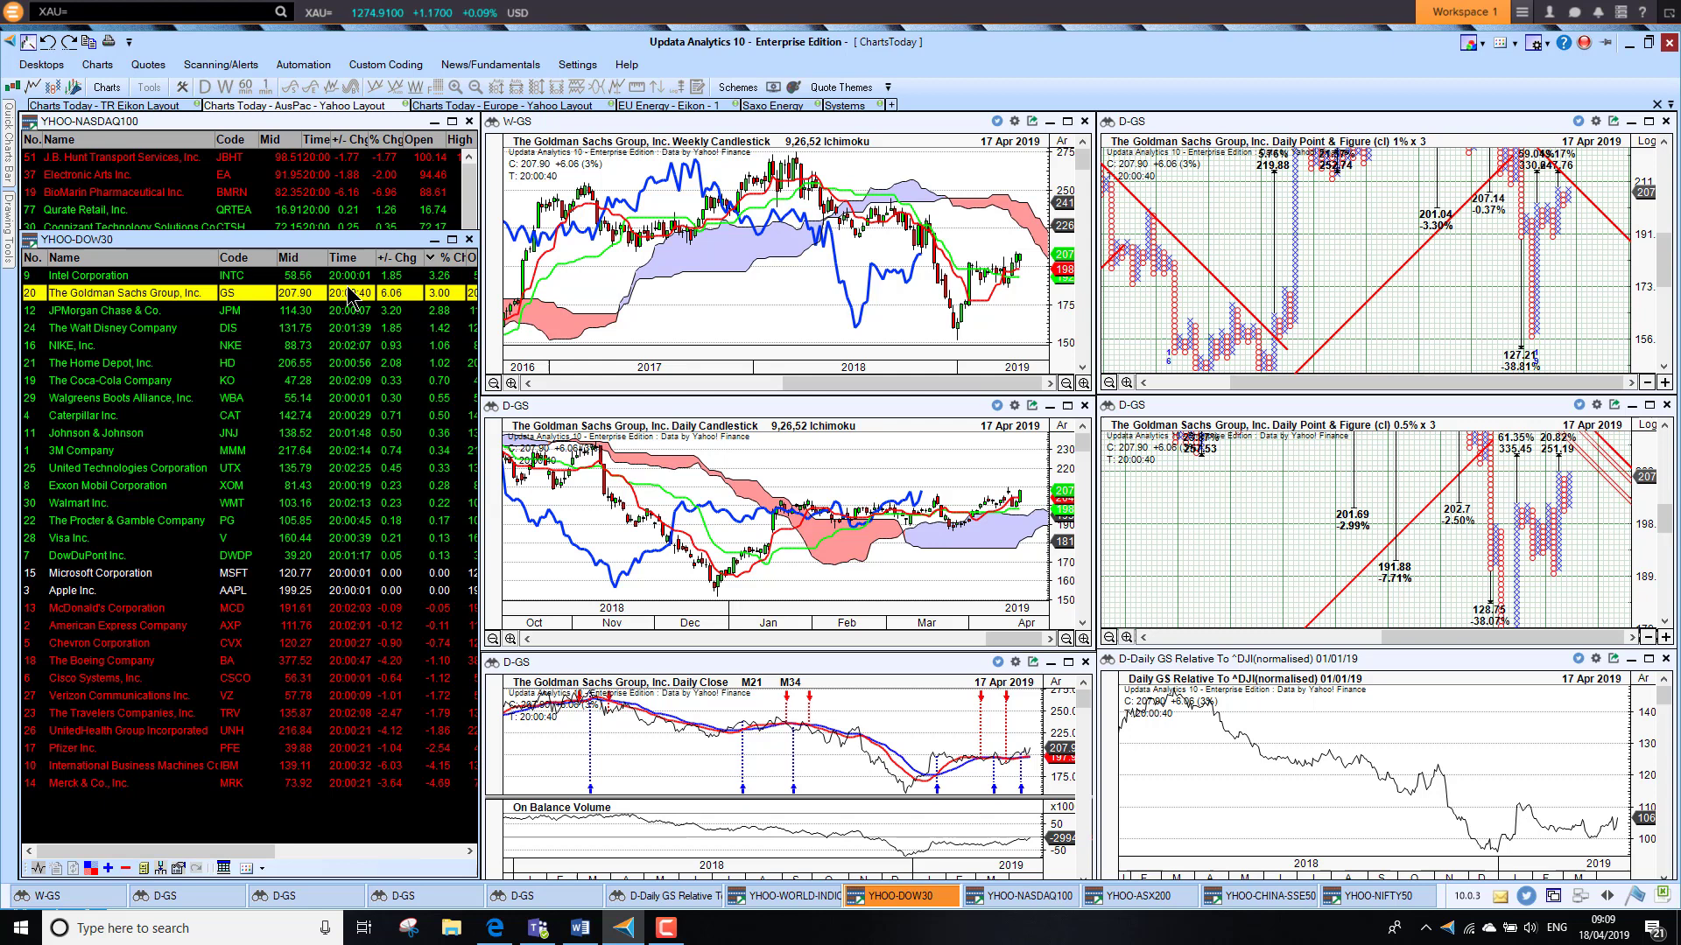
click(147, 316)
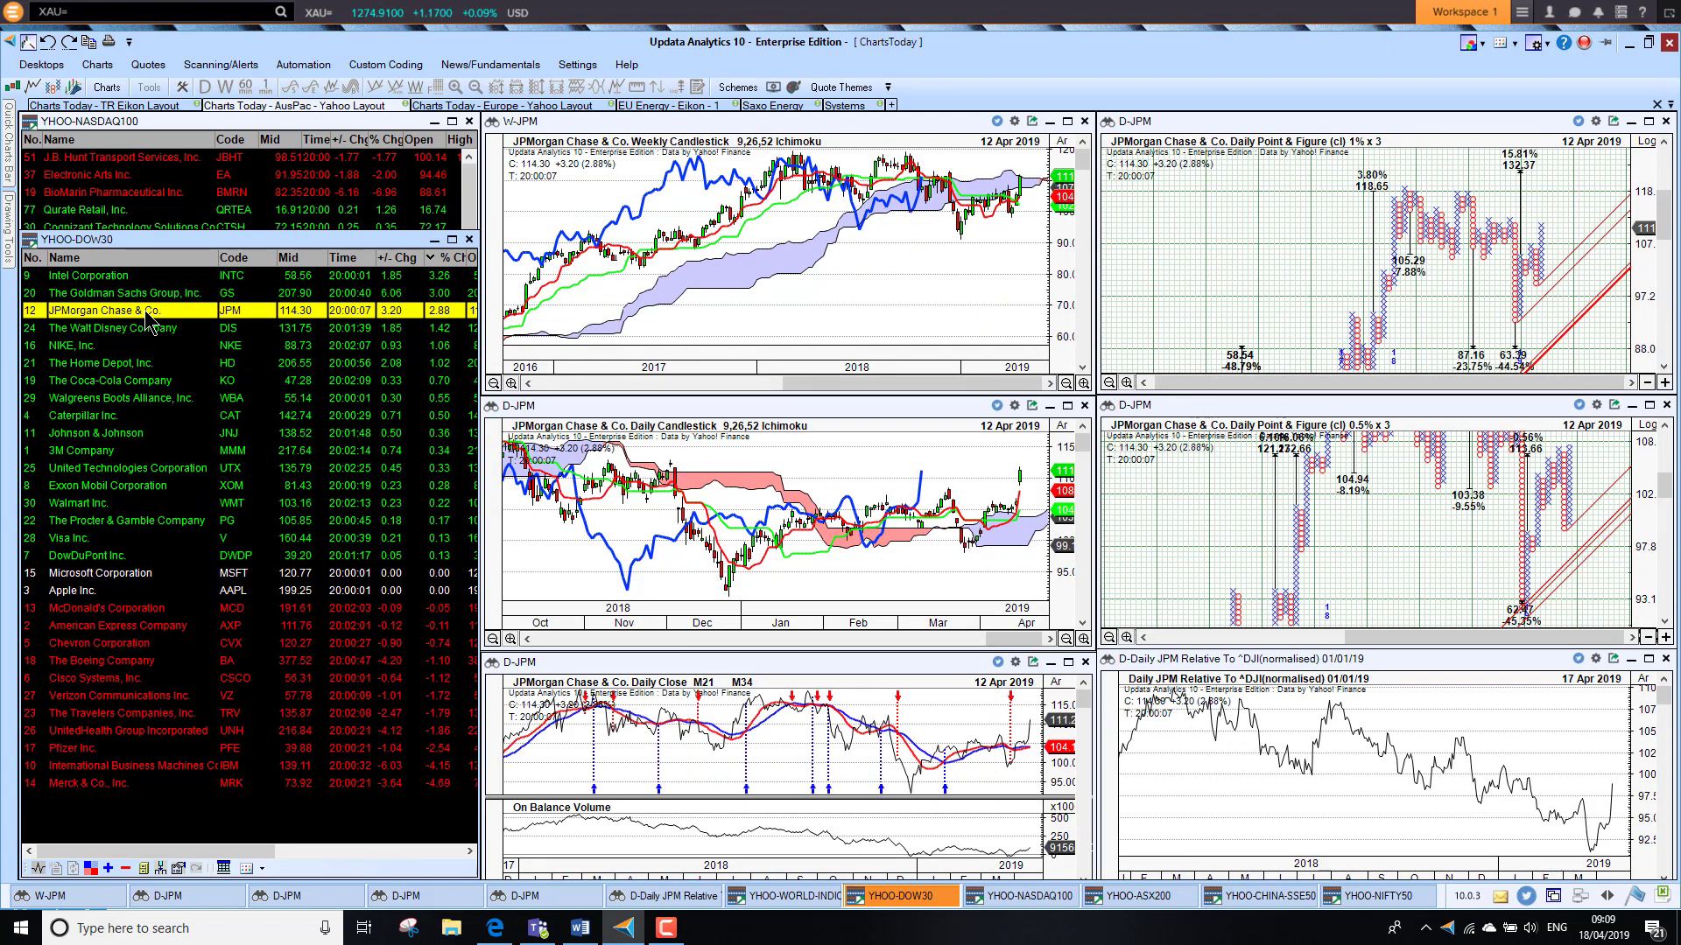
Reverse the sort, chart biggest Dow losers Merck, IBM and Pfizer, then bring up YHOO-NASDAQ100.
click(444, 259)
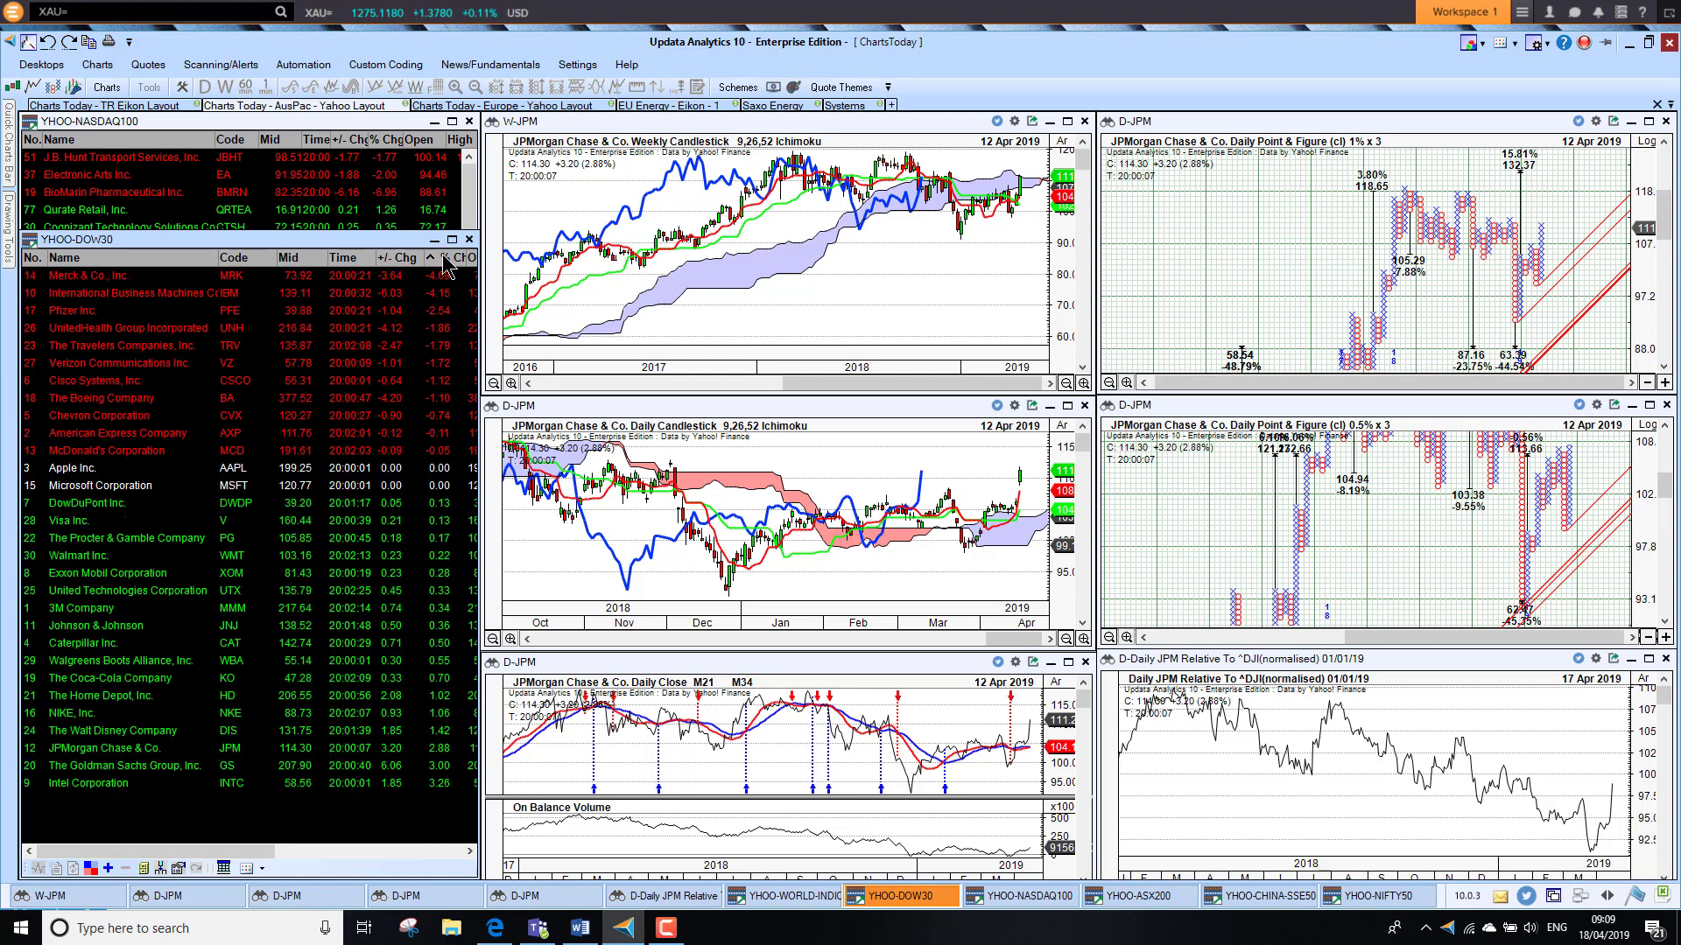
click(139, 277)
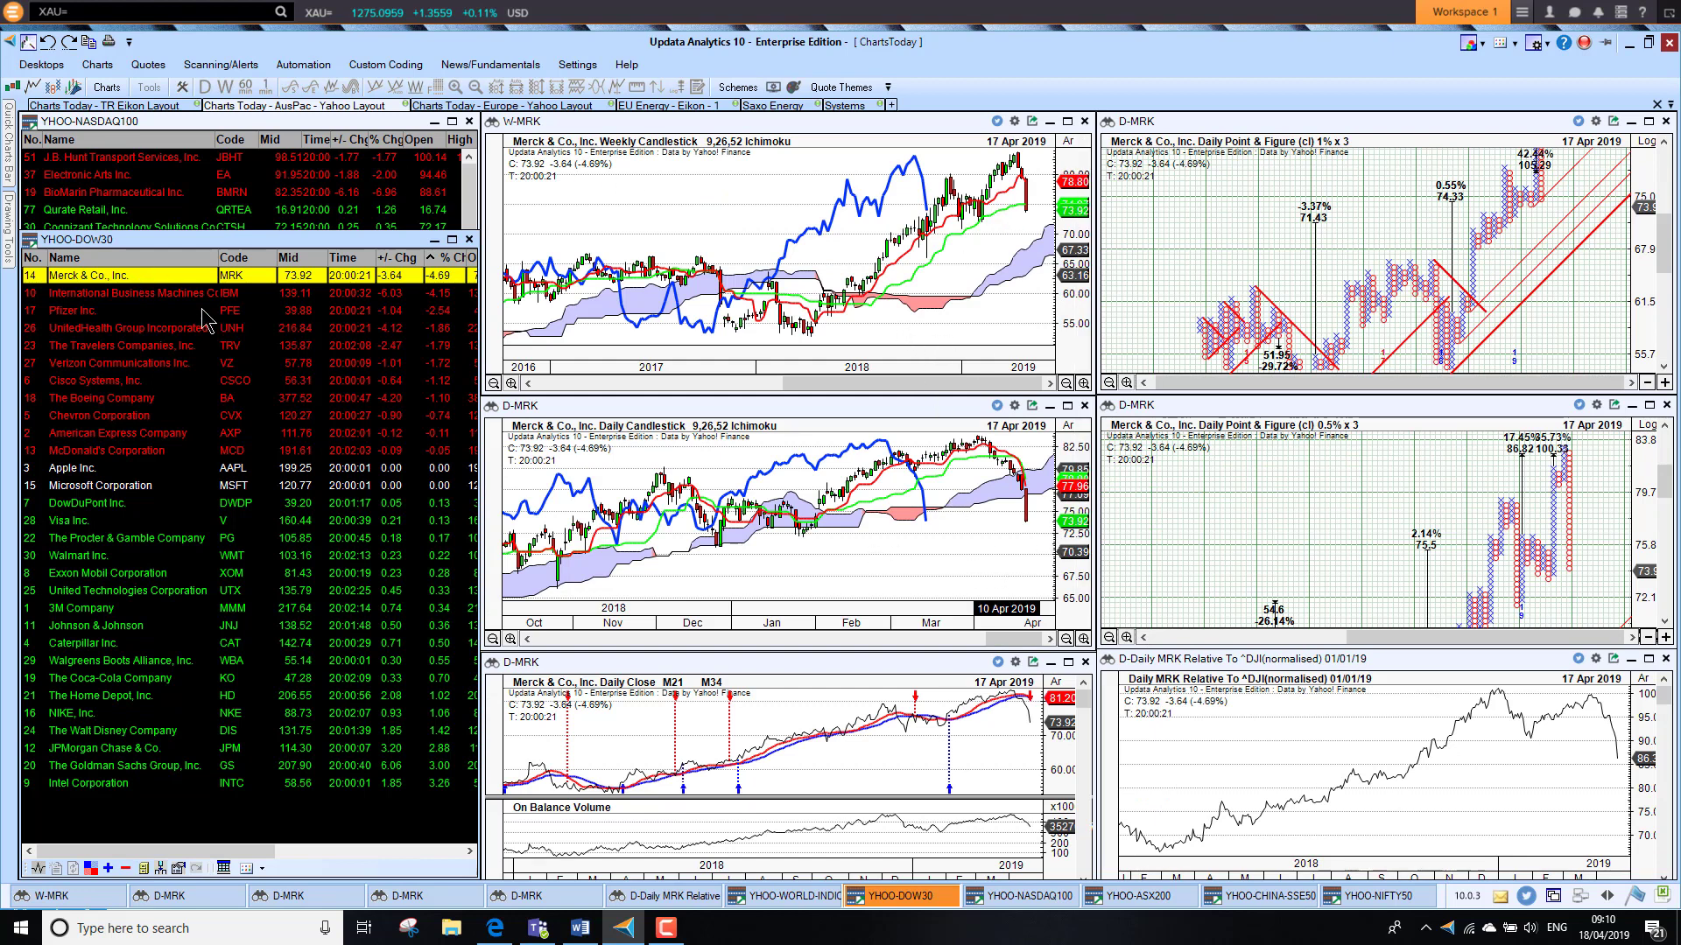
click(101, 296)
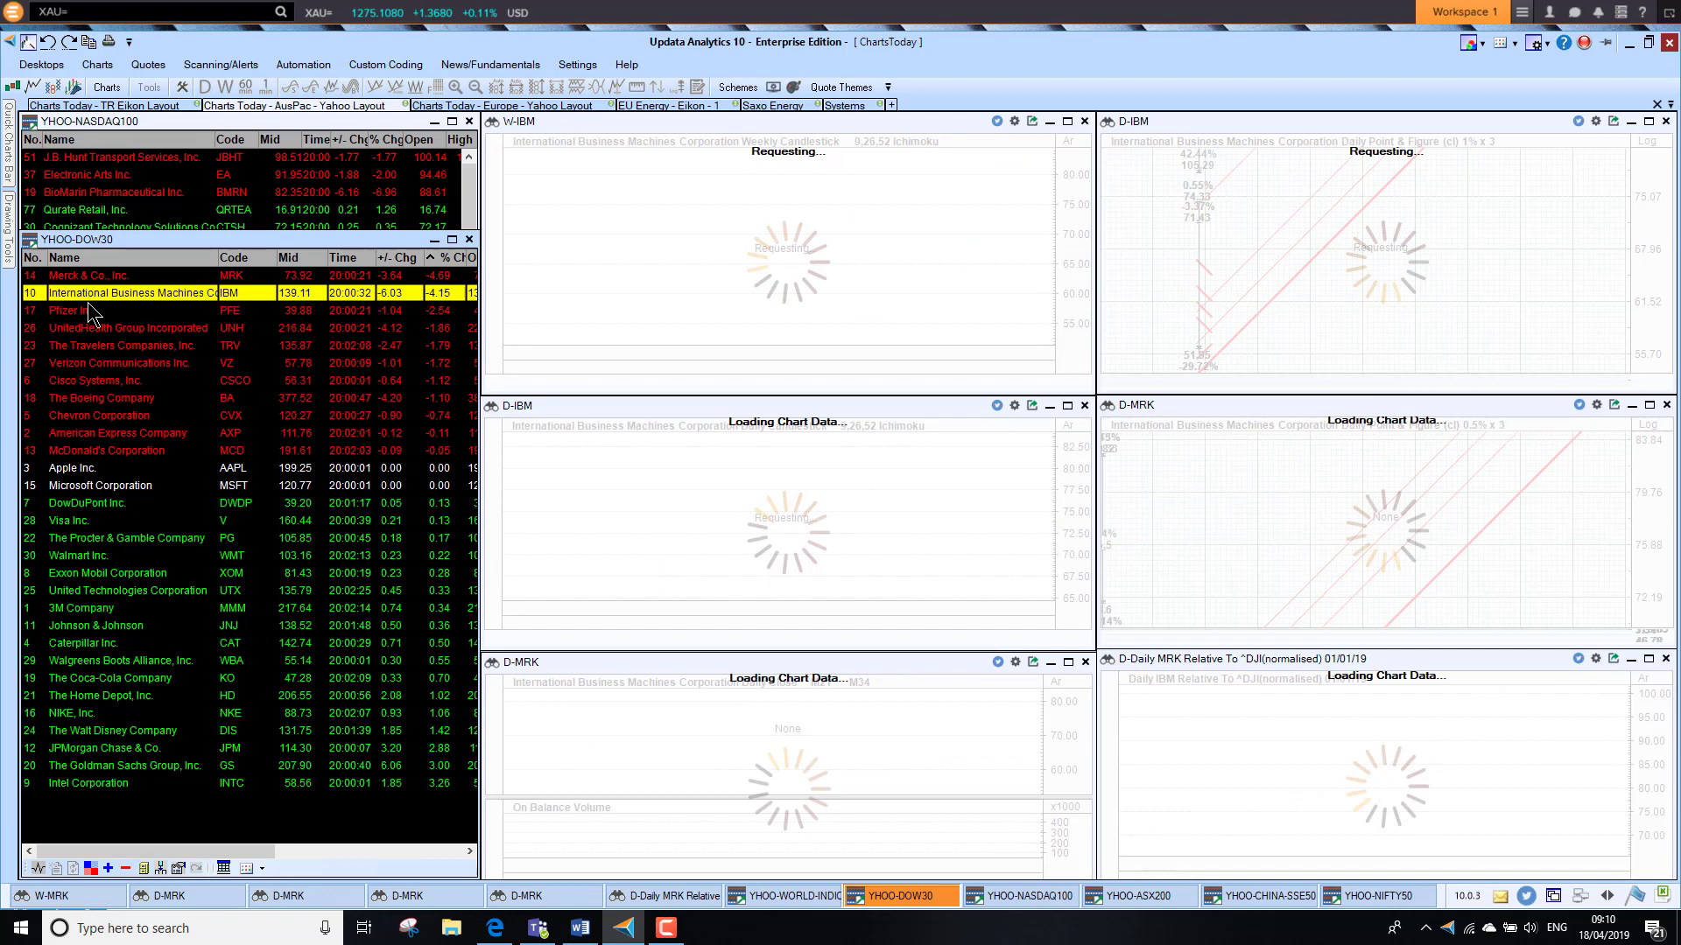
click(87, 312)
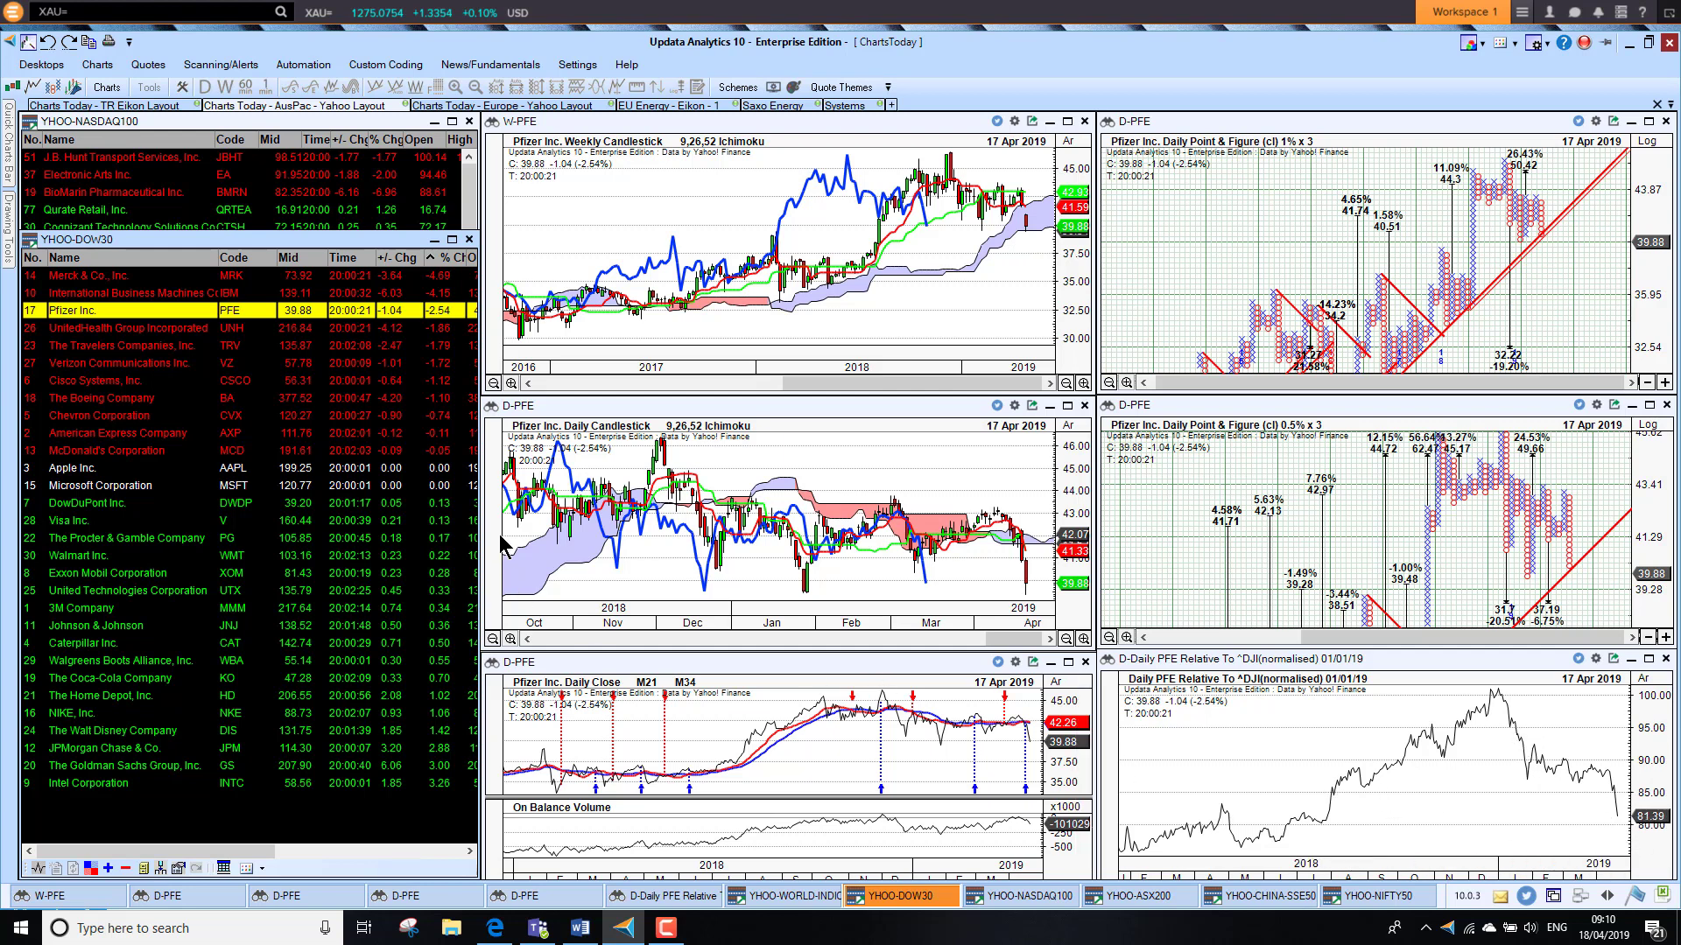
click(336, 120)
Sort YHOO-NASDAQ100 by % Chg and chart top gainers QUALCOMM and CSX.
click(390, 142)
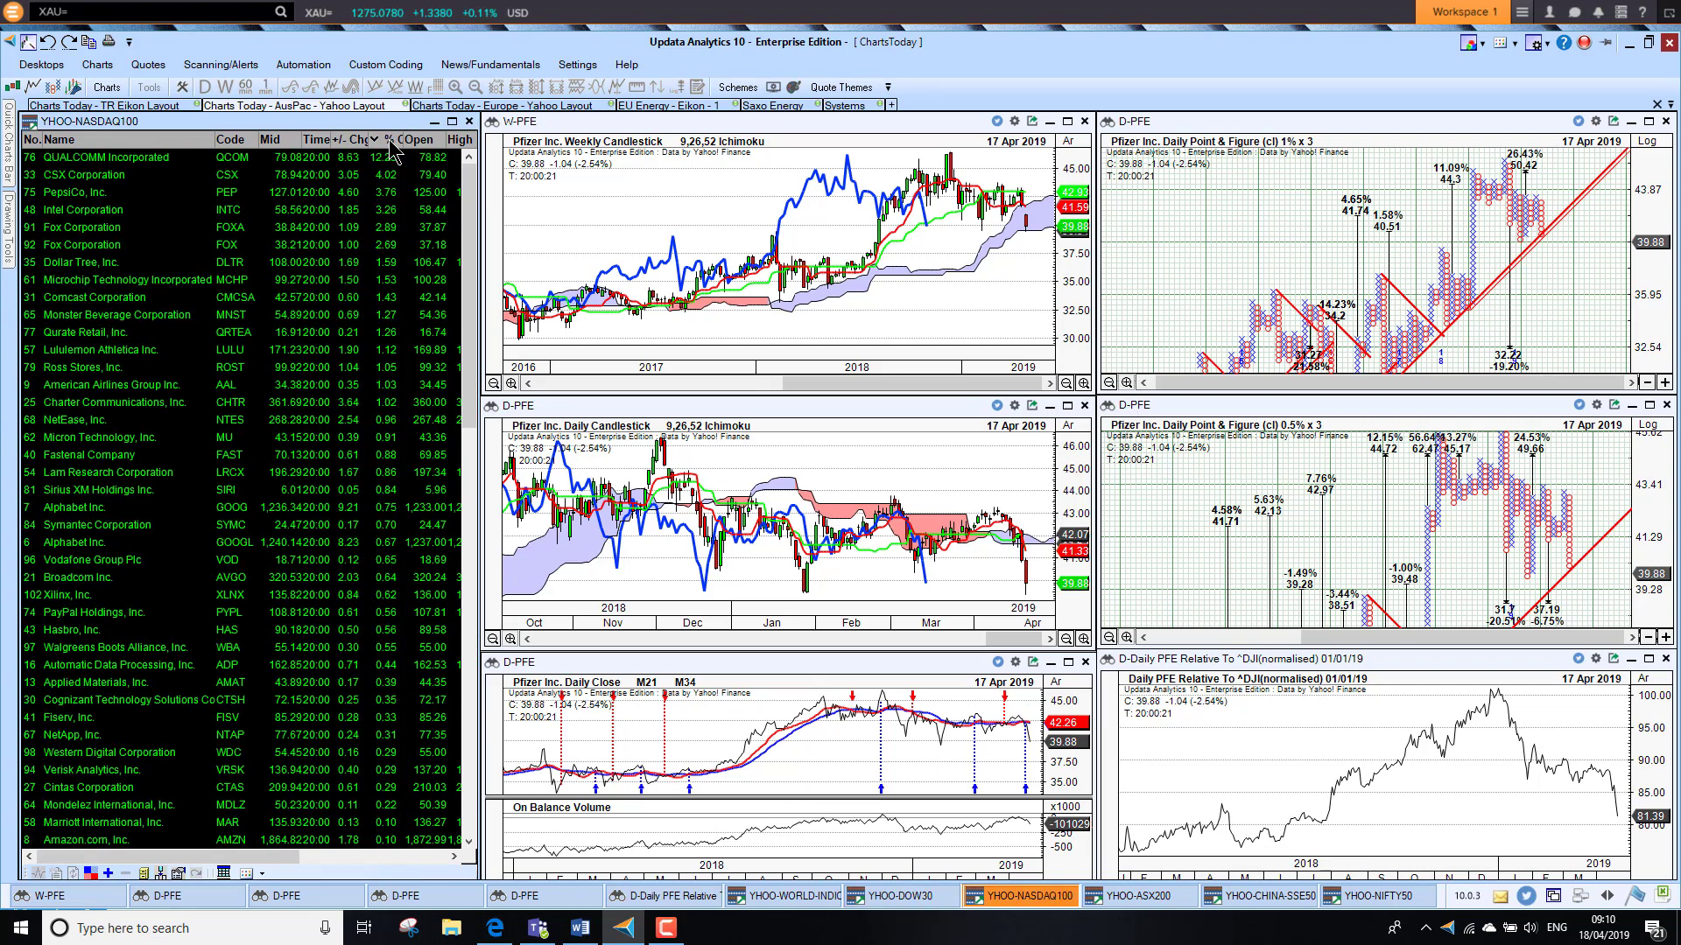
click(175, 160)
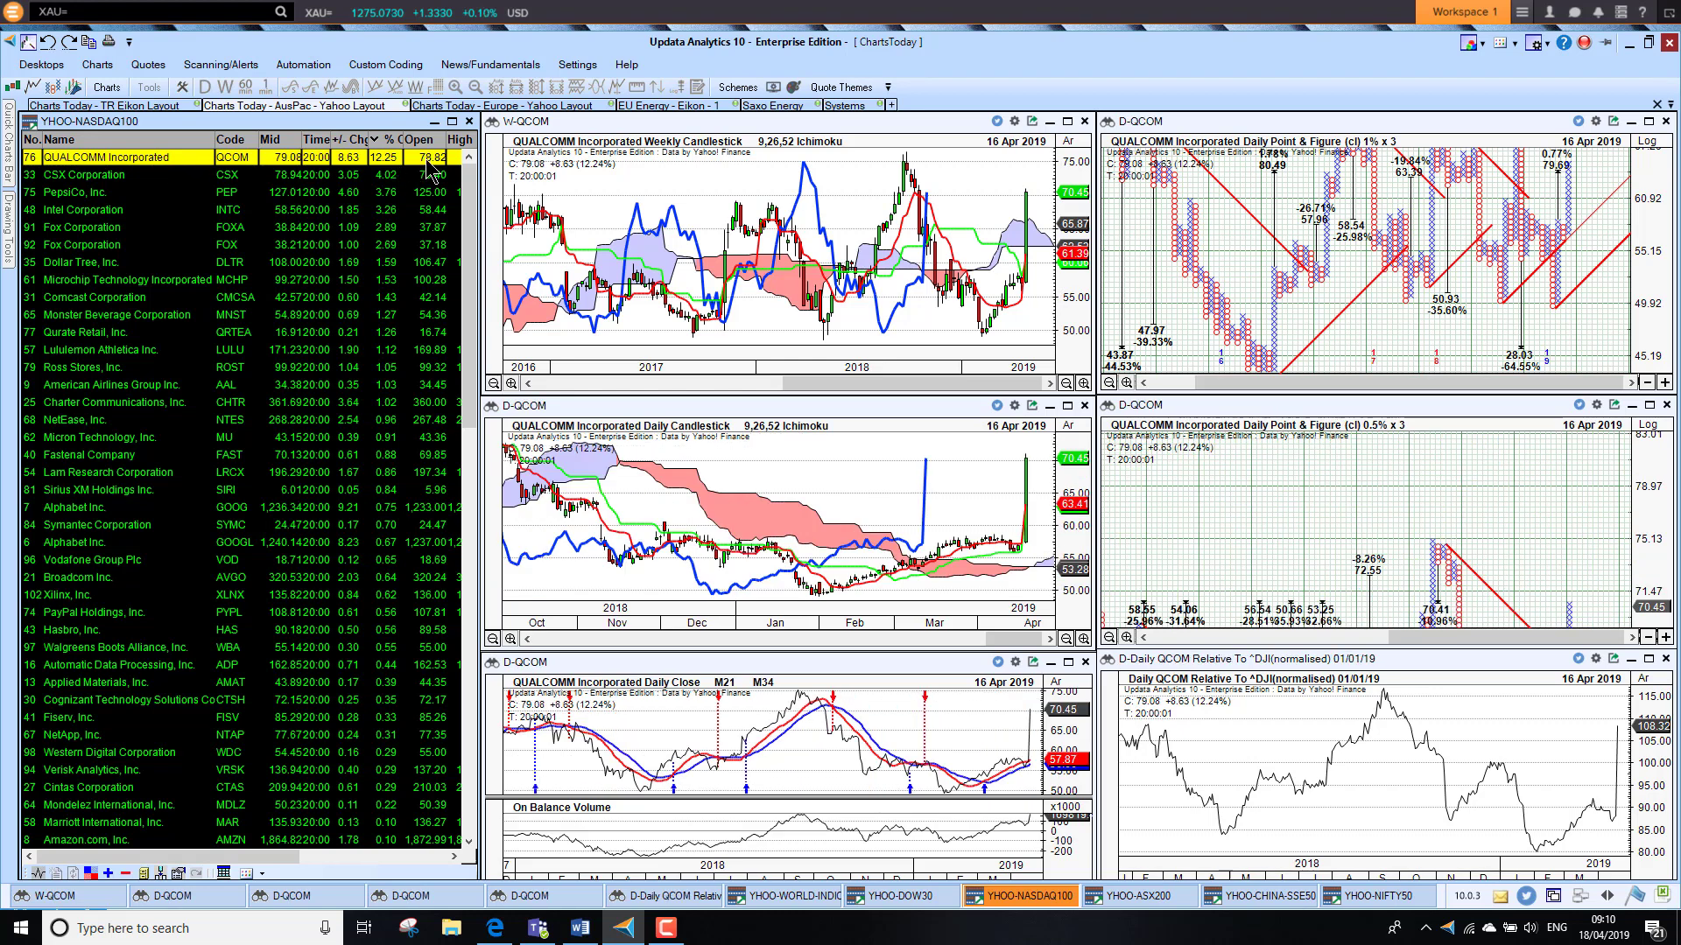
click(119, 180)
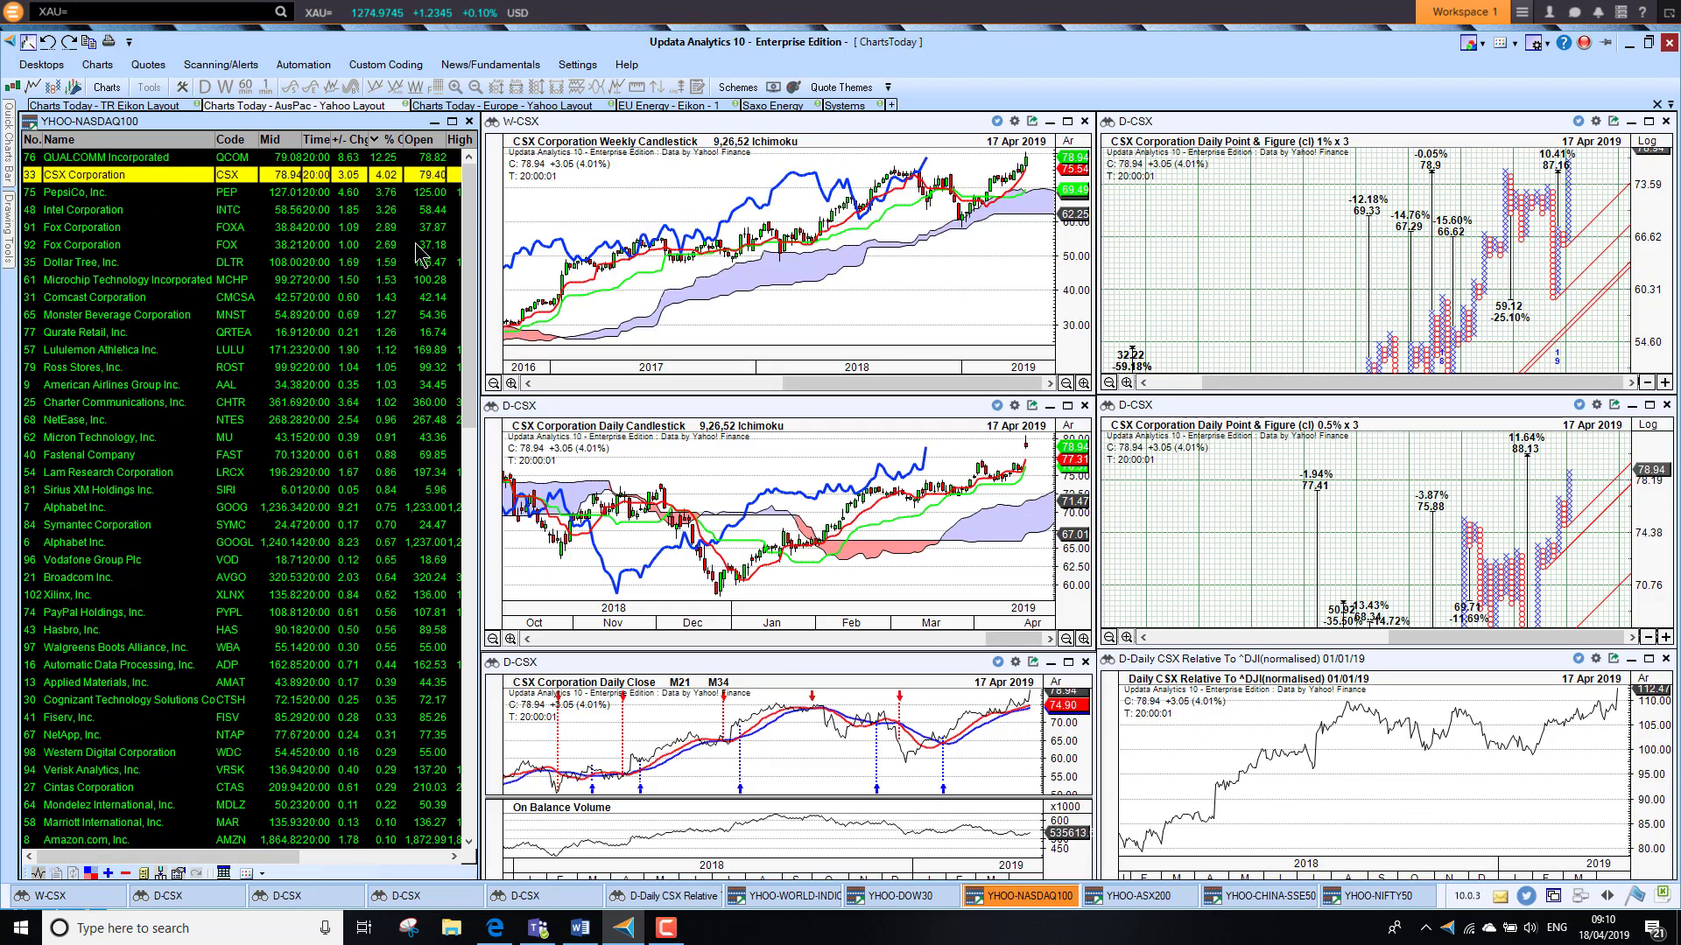
Reverse the sort and chart losers Alexion, Vertex, BioMarin, Regeneron and Intuitive Surgical.
click(385, 141)
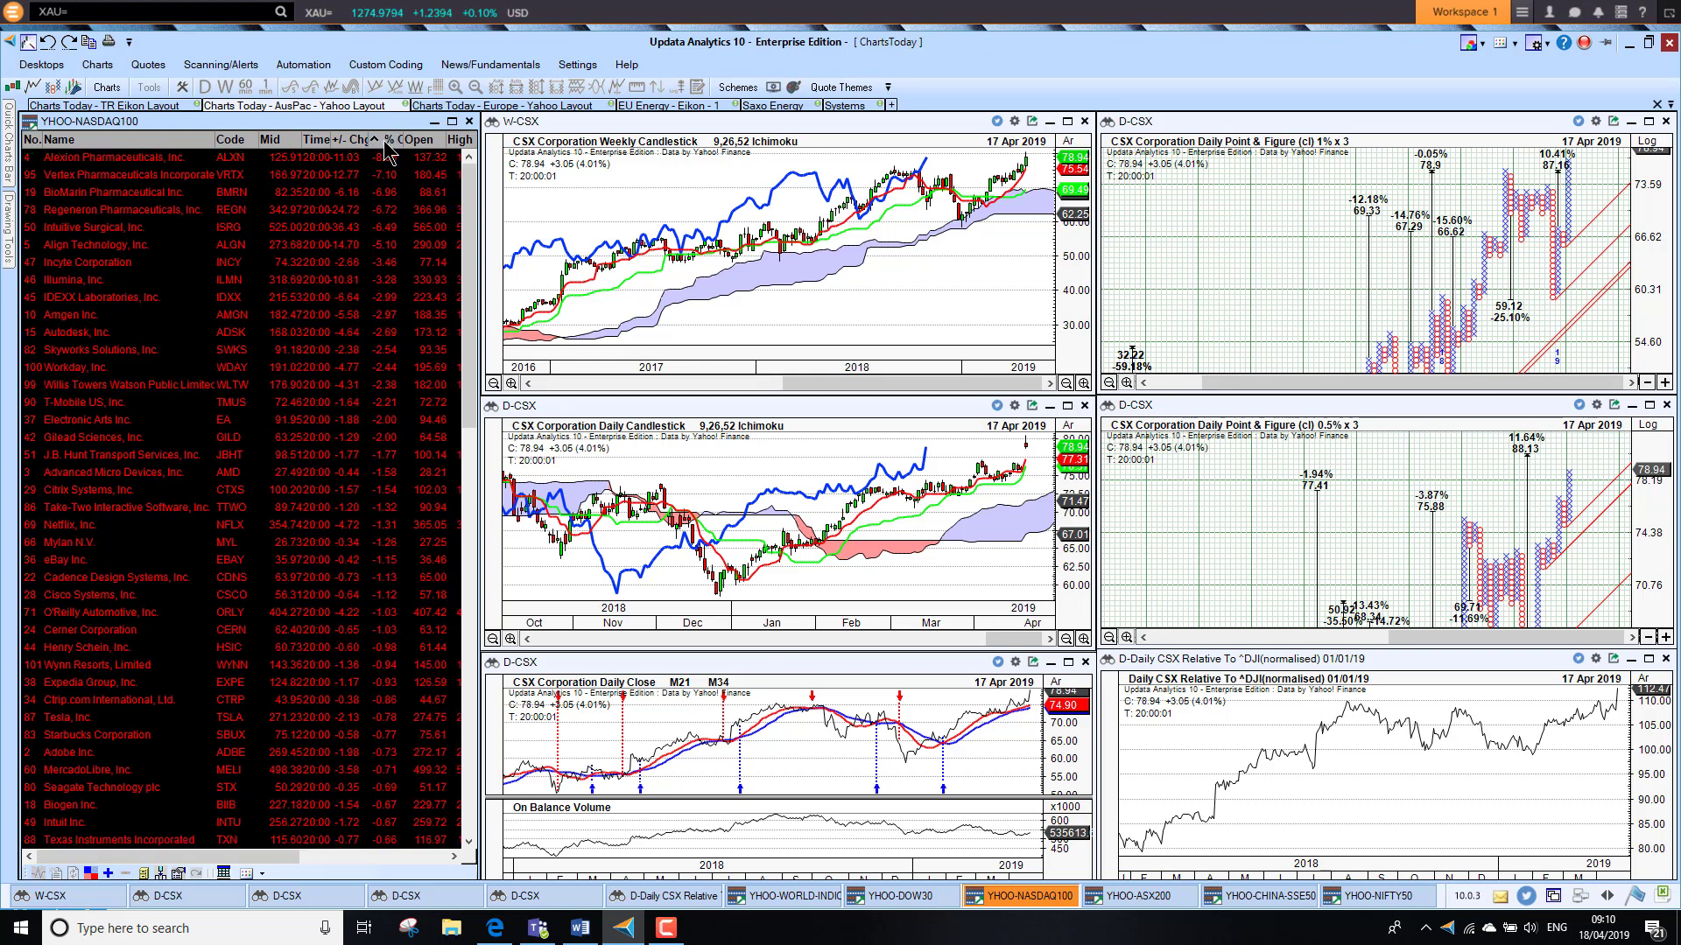
click(127, 160)
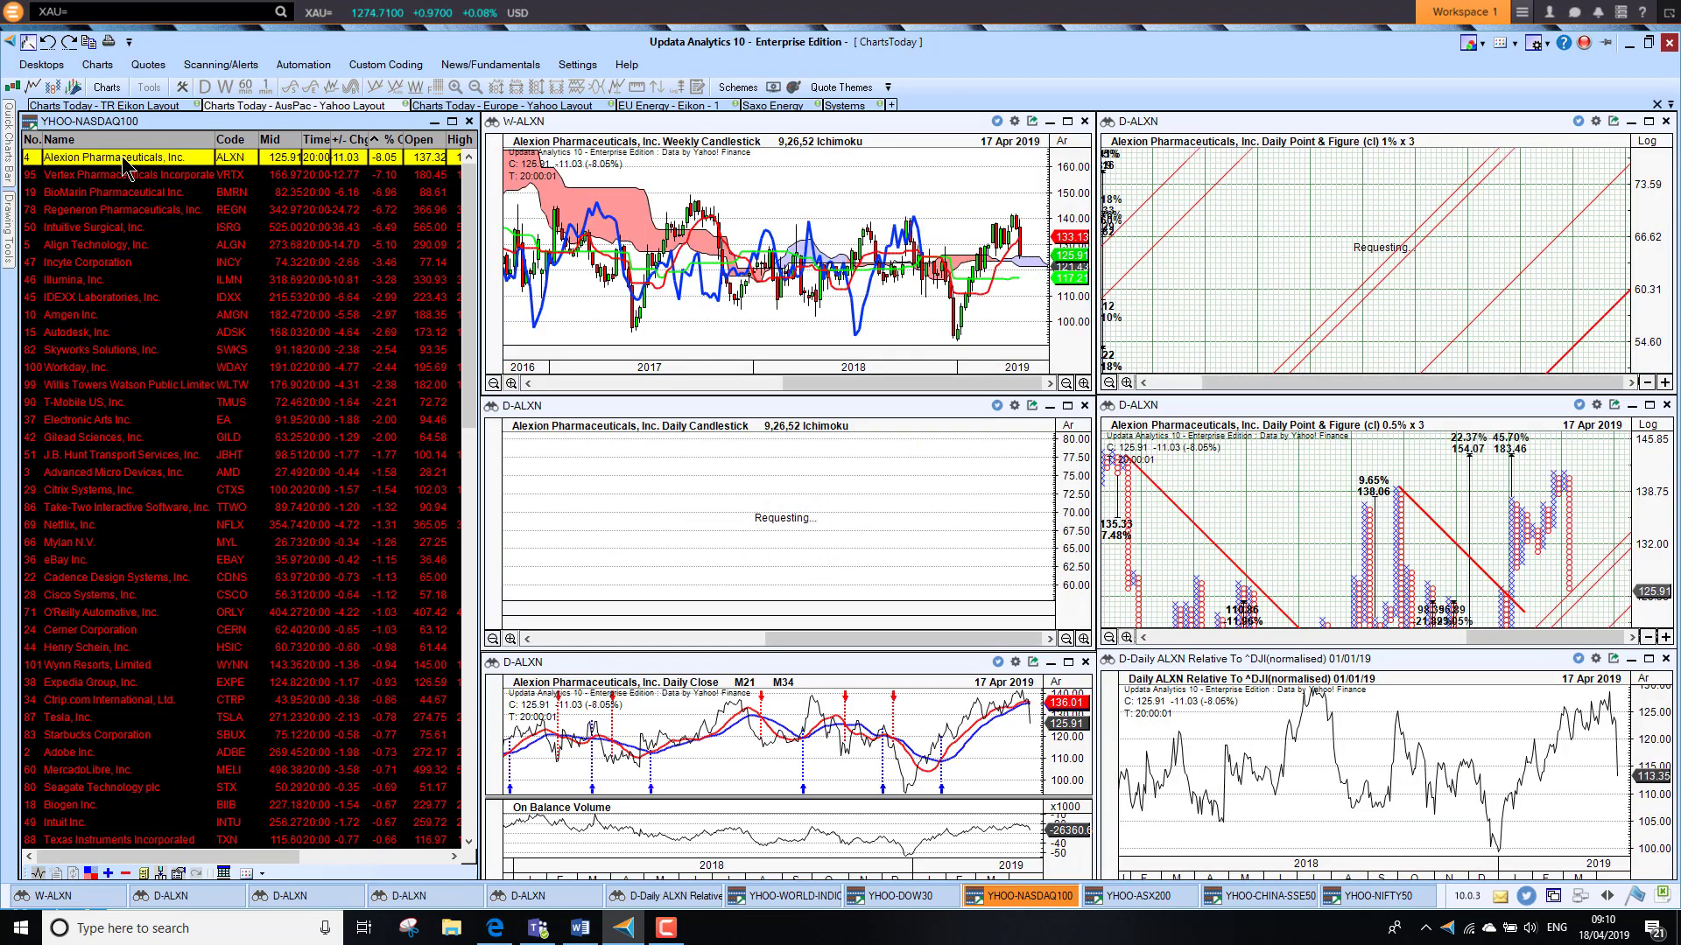
click(125, 176)
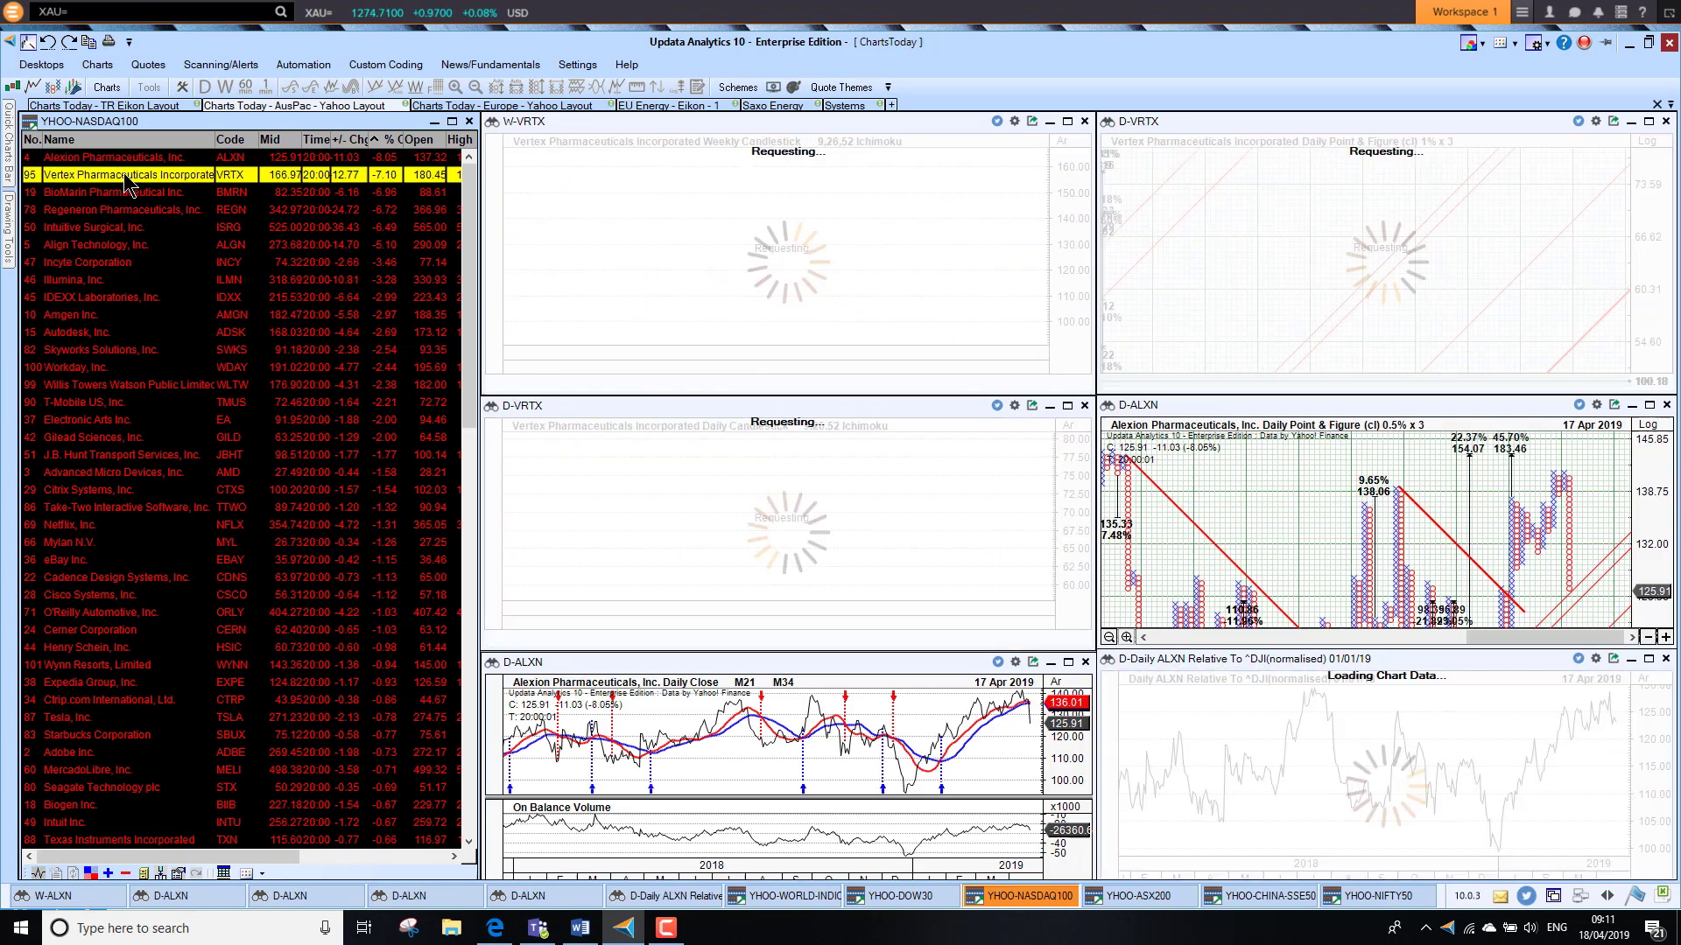
click(127, 195)
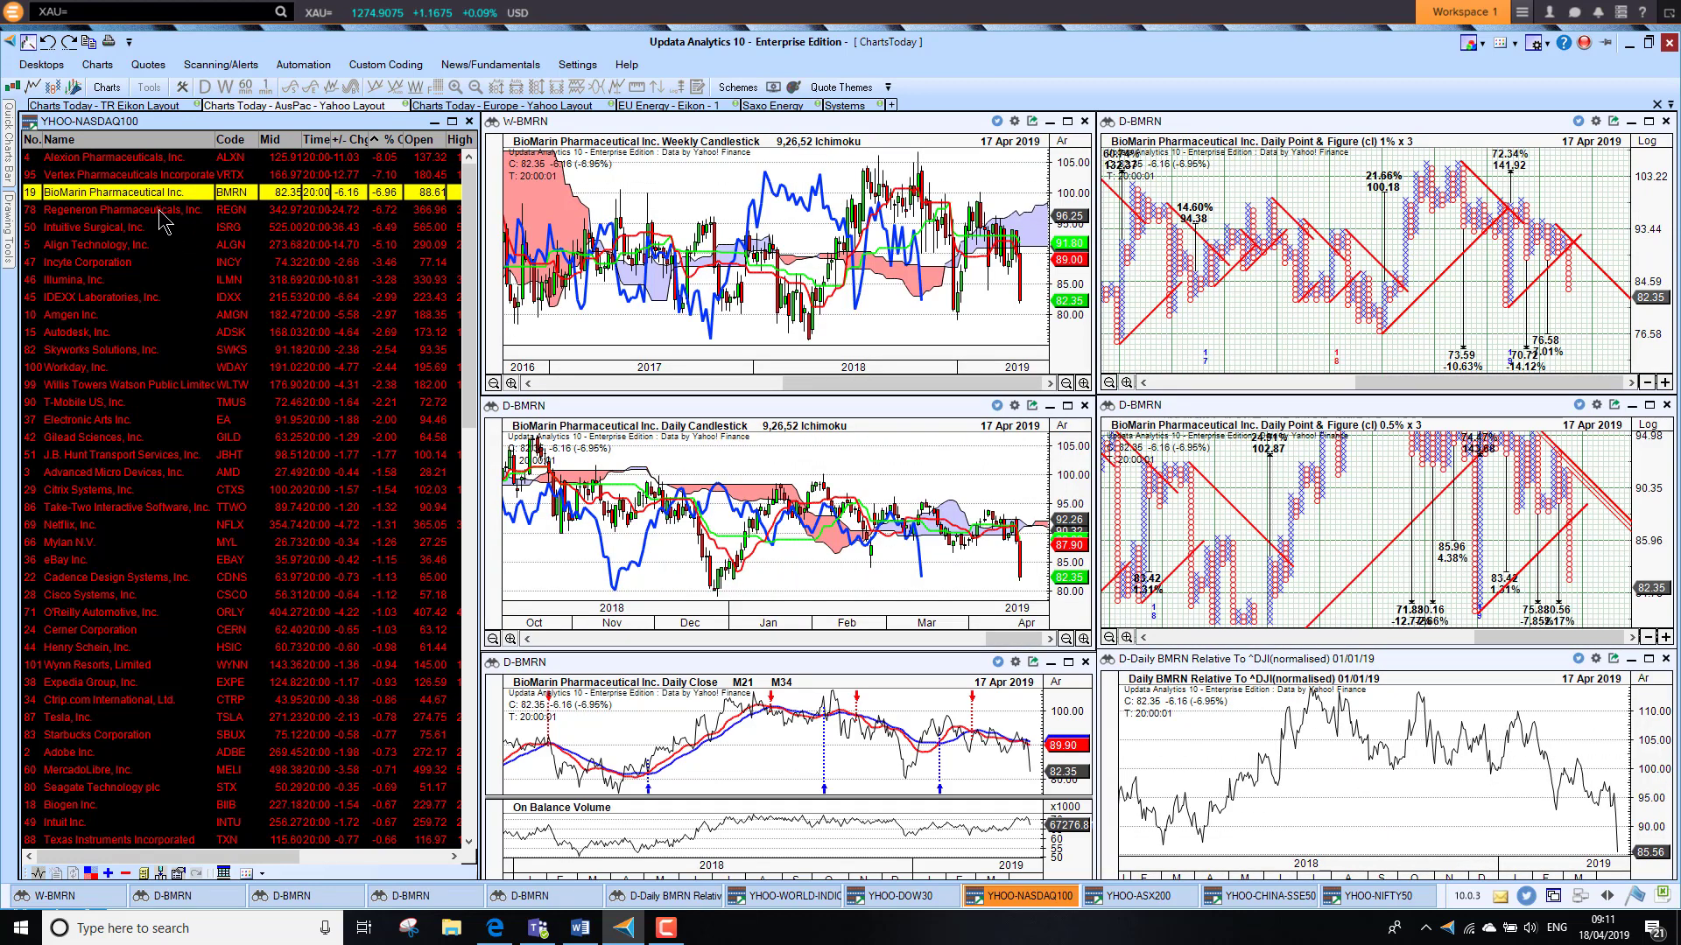
click(160, 211)
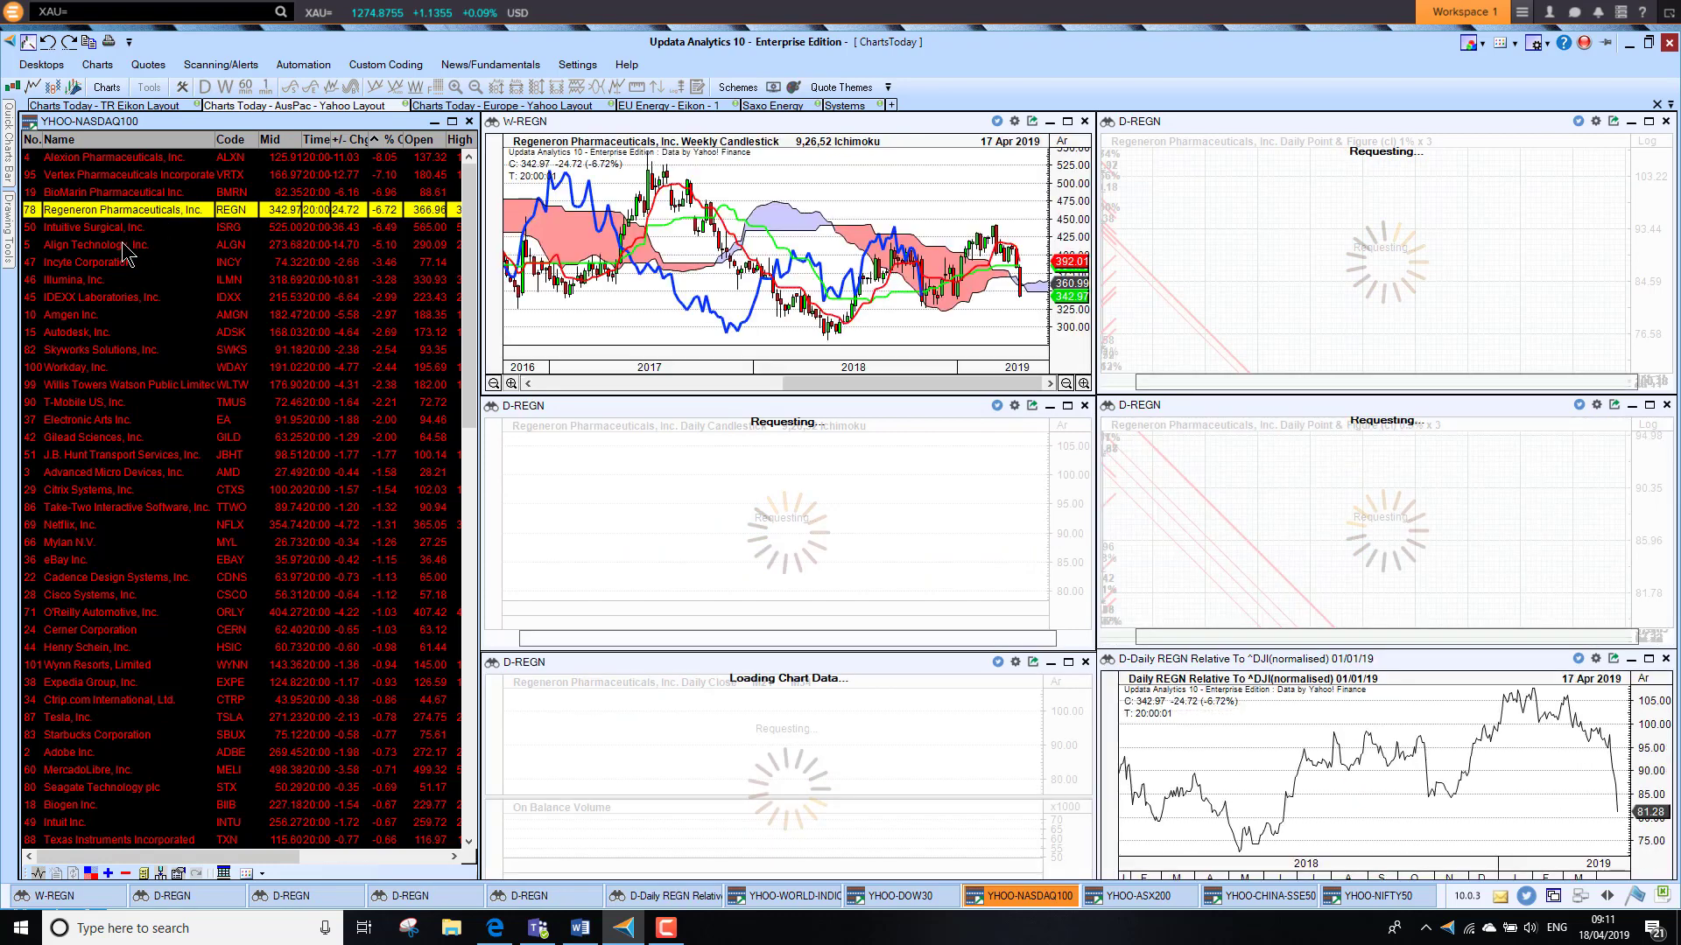
click(118, 230)
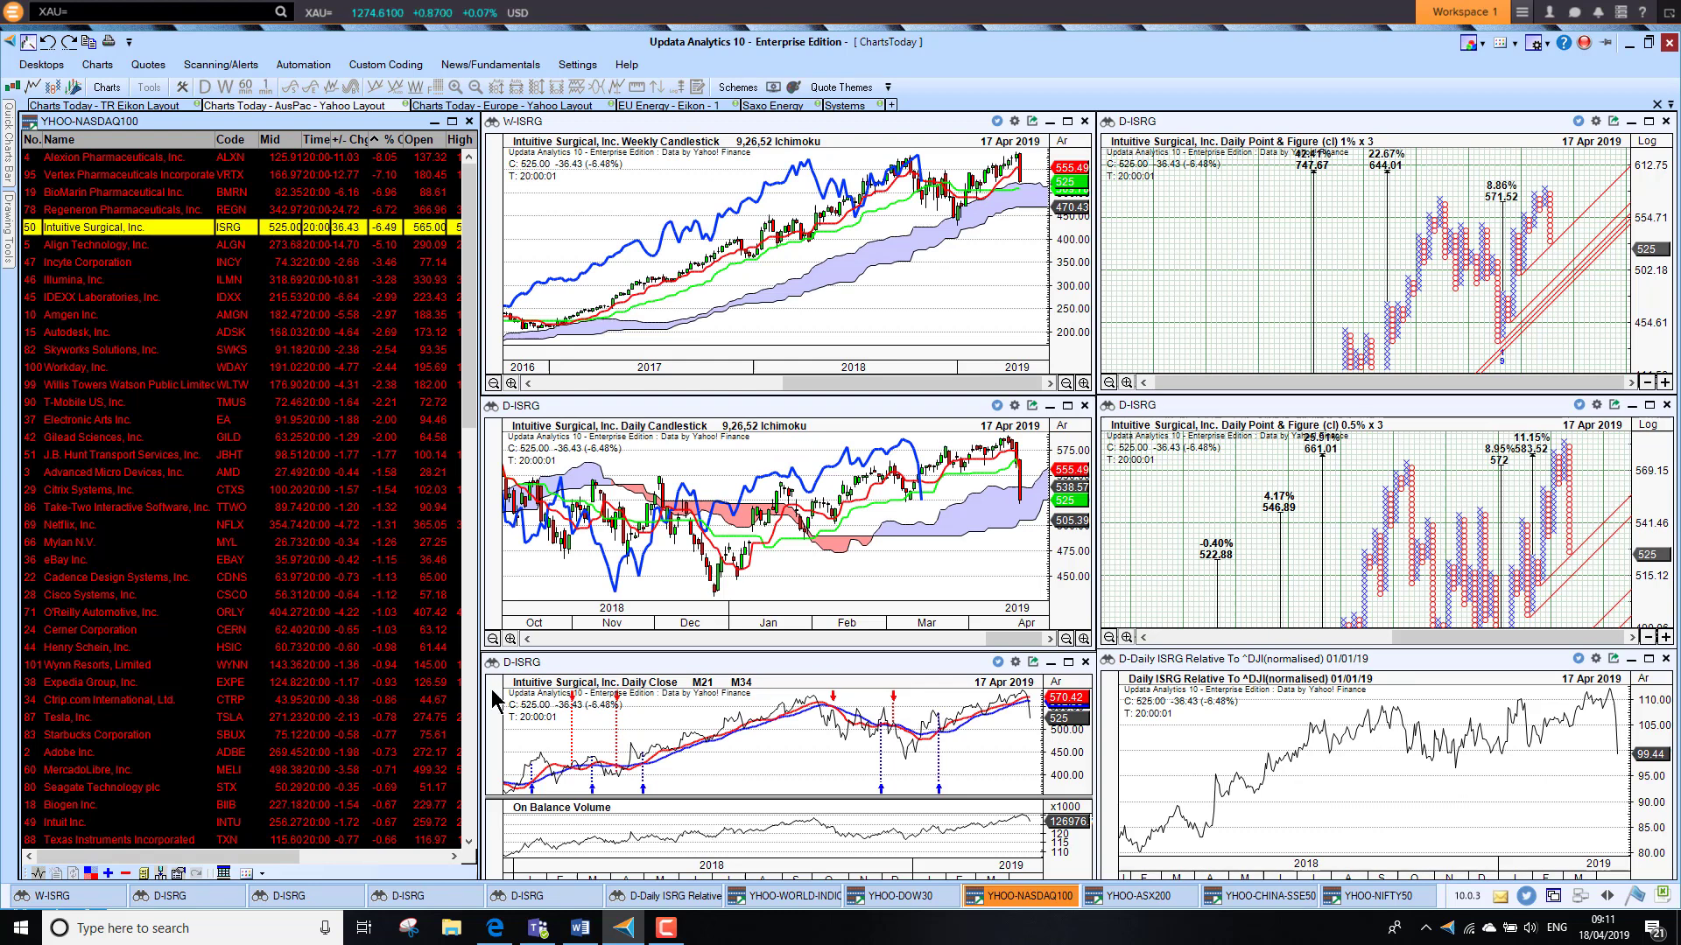
Chart ASX 200 top gainer Whitehaven Coal and biggest loser Galaxy Resources, then bring up YHOO-CHINA-SSE50.
click(1141, 901)
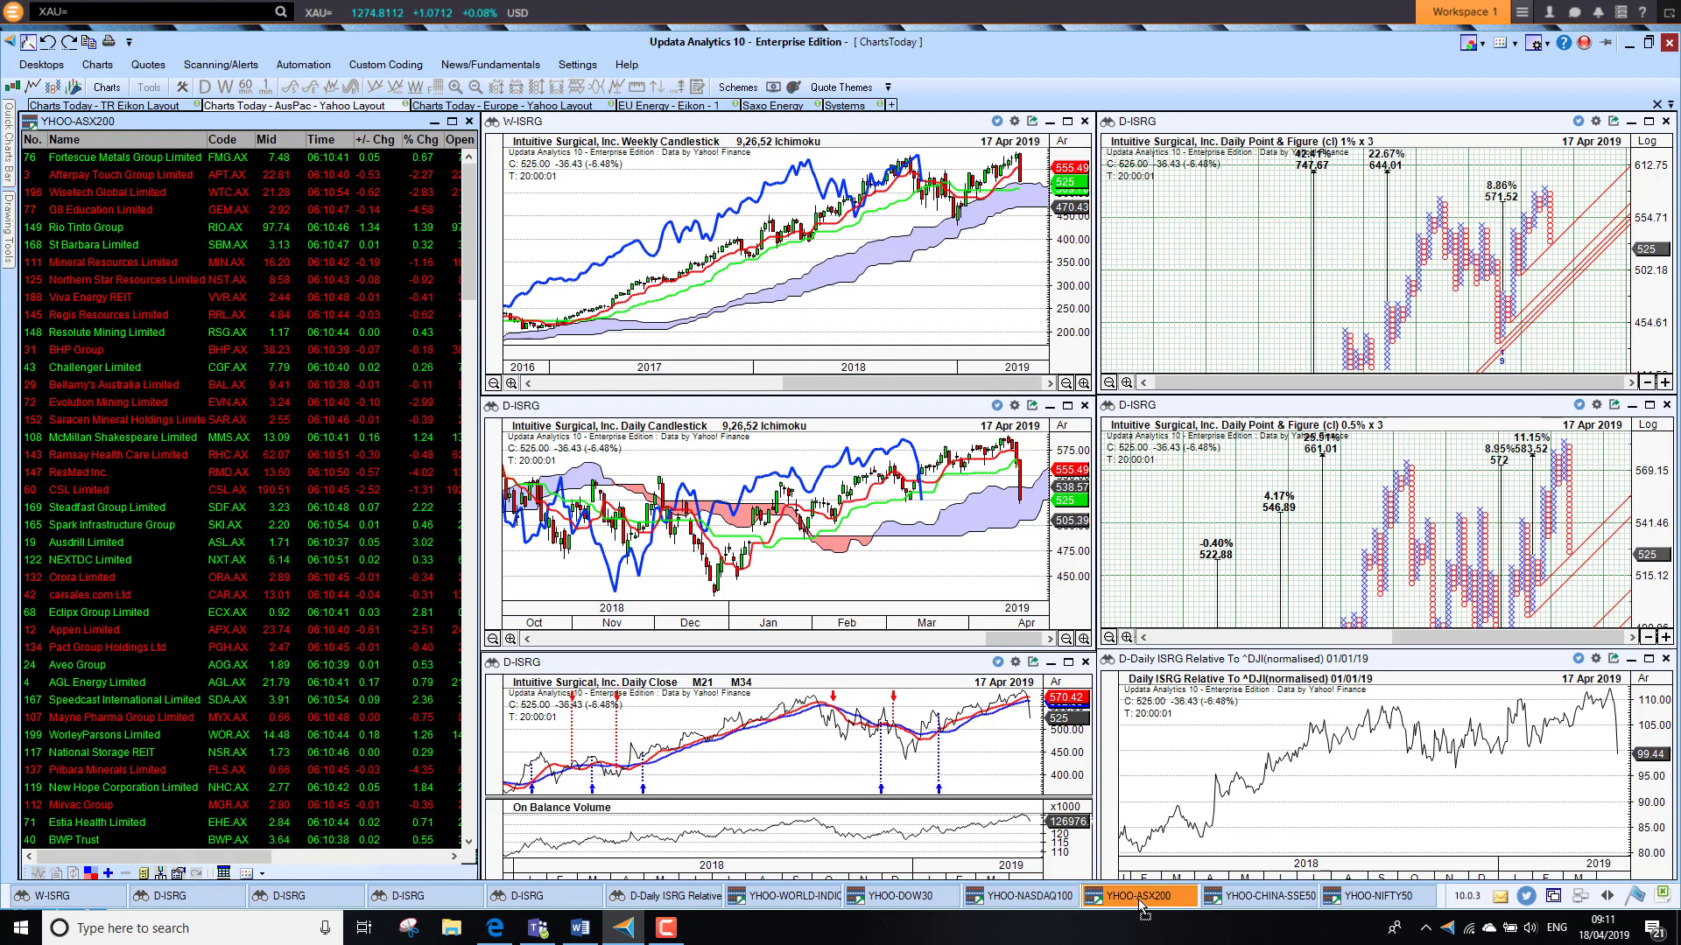
click(425, 140)
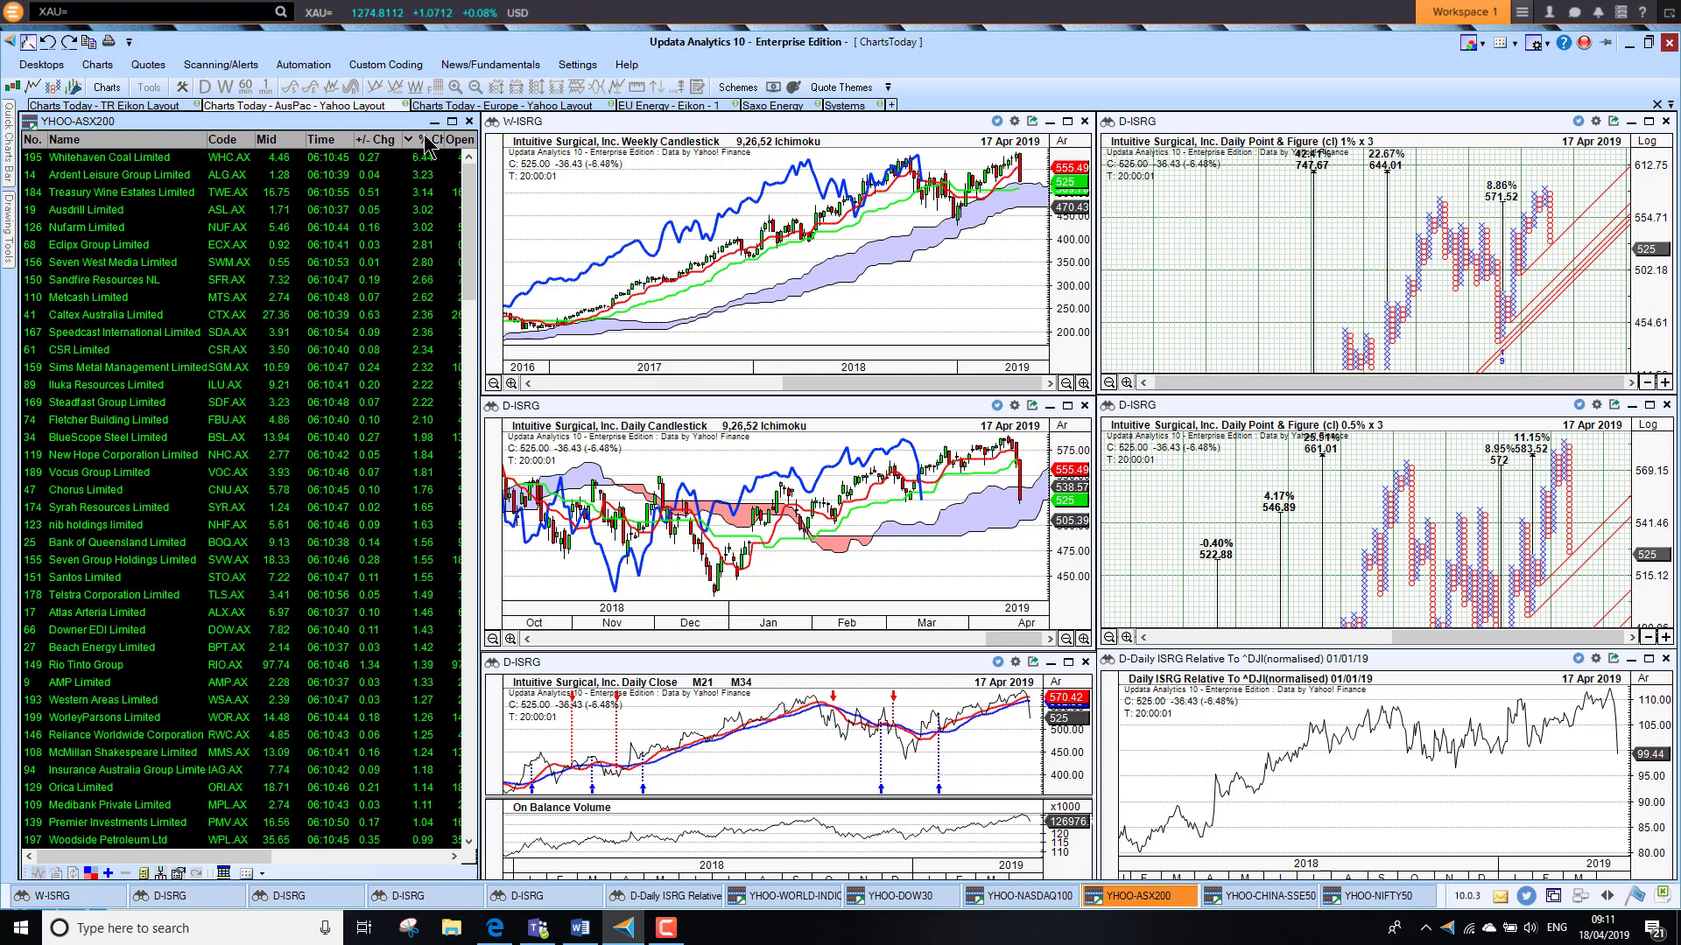
click(117, 158)
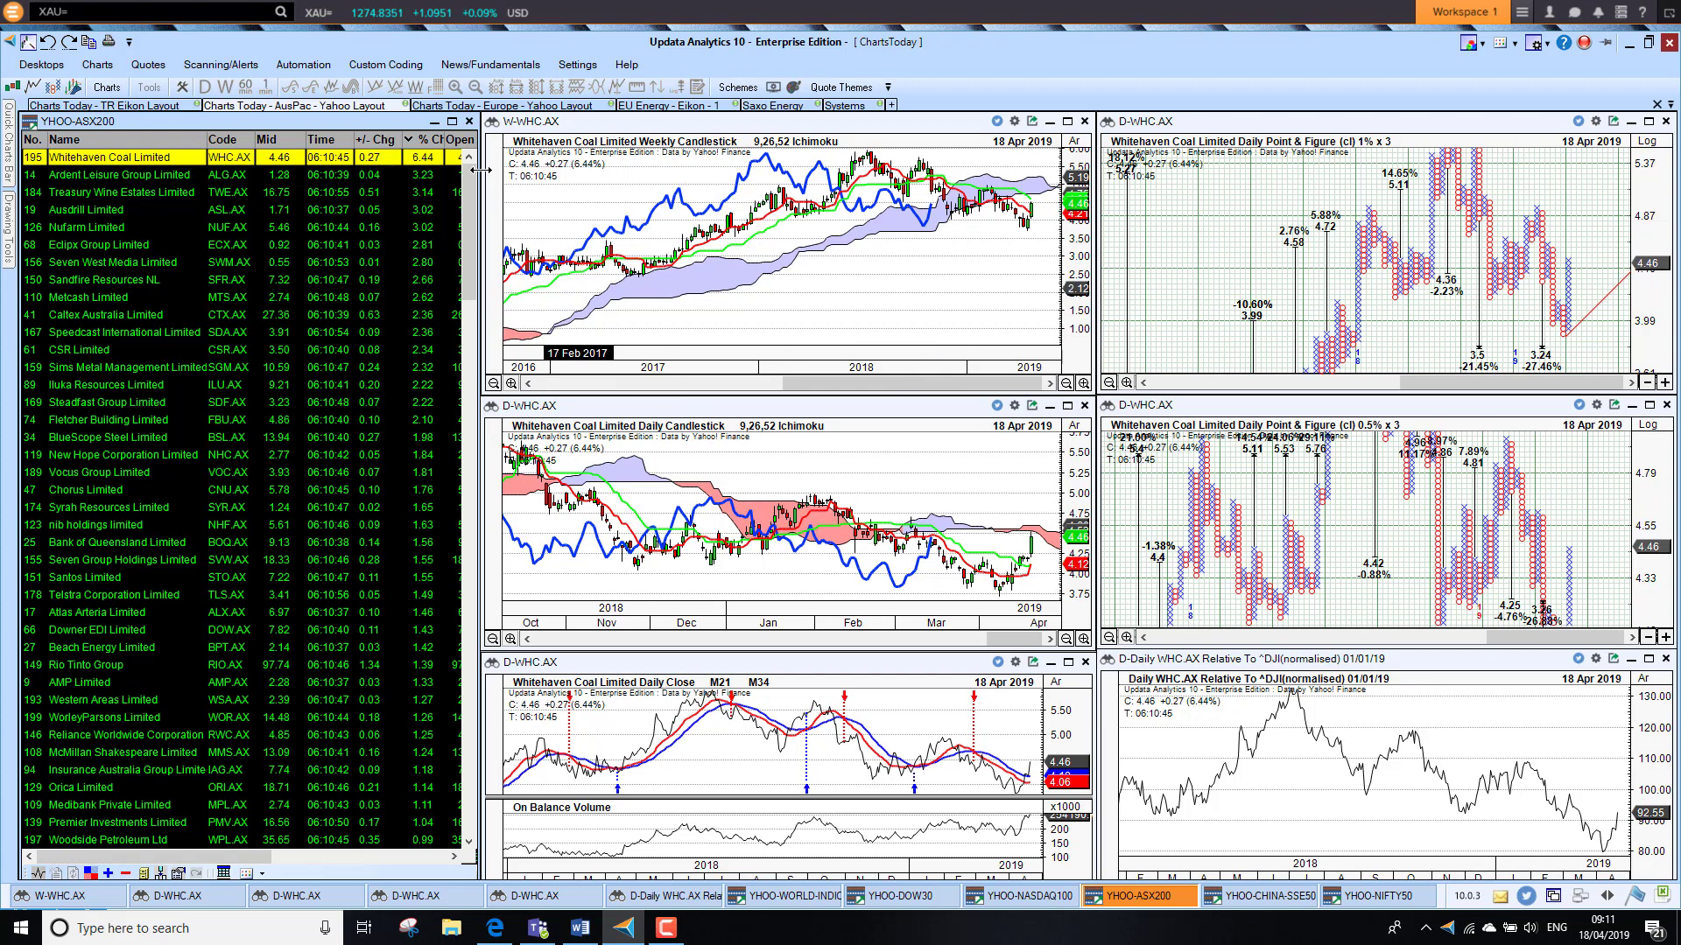
click(433, 139)
click(127, 160)
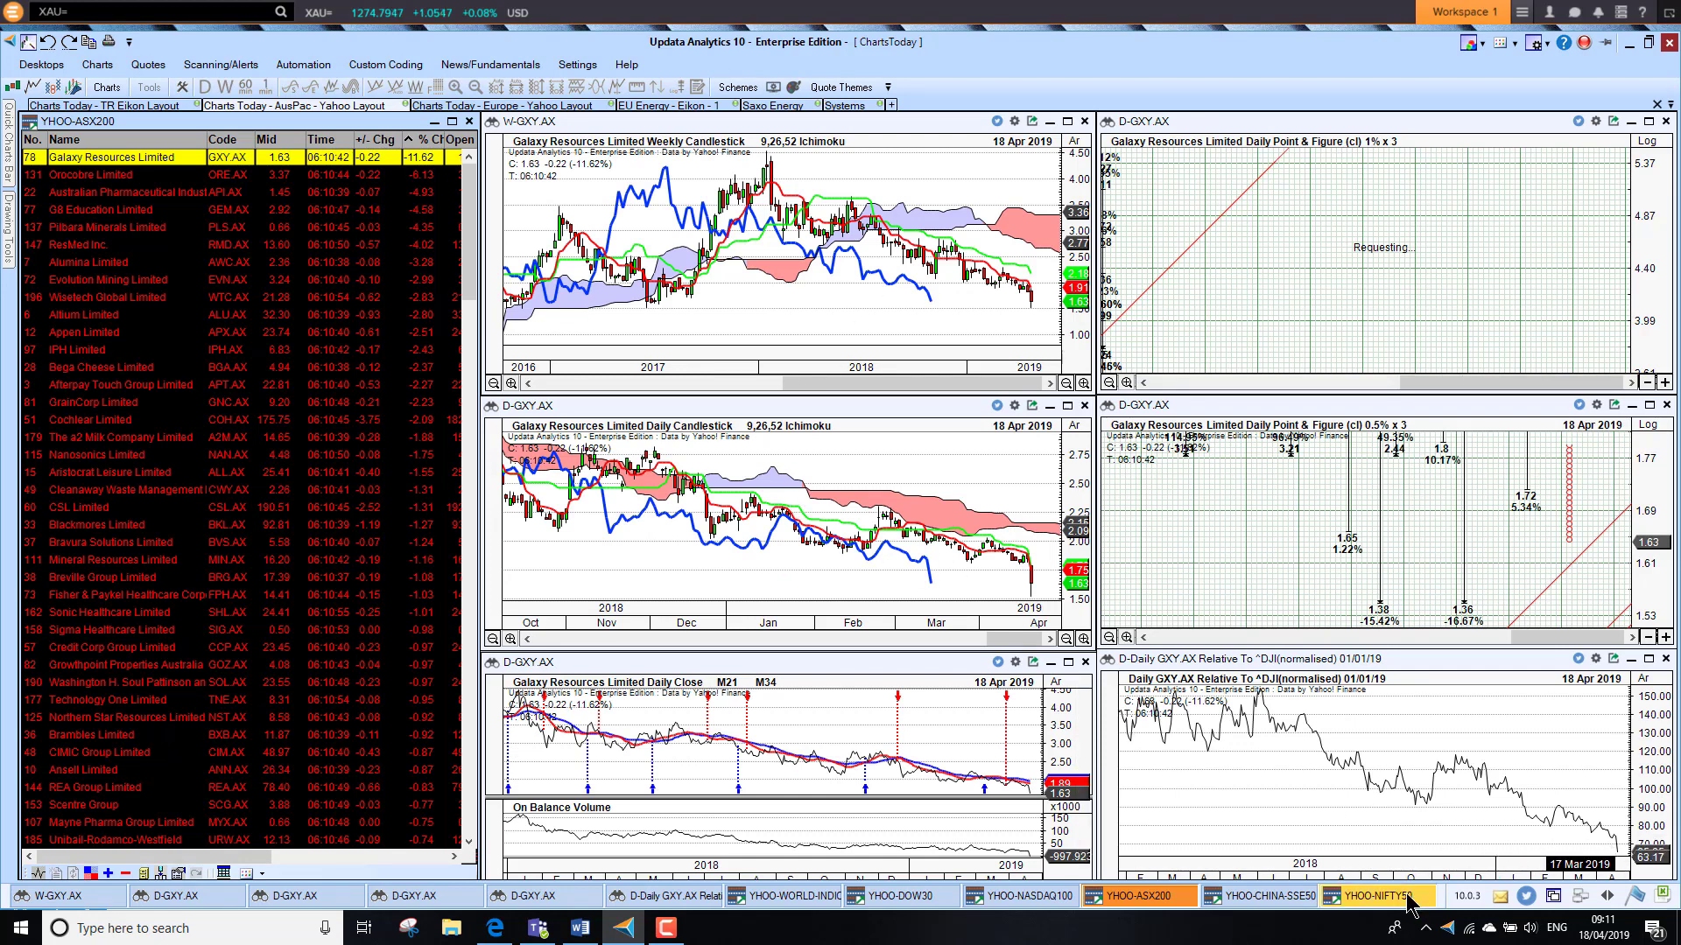
click(1265, 896)
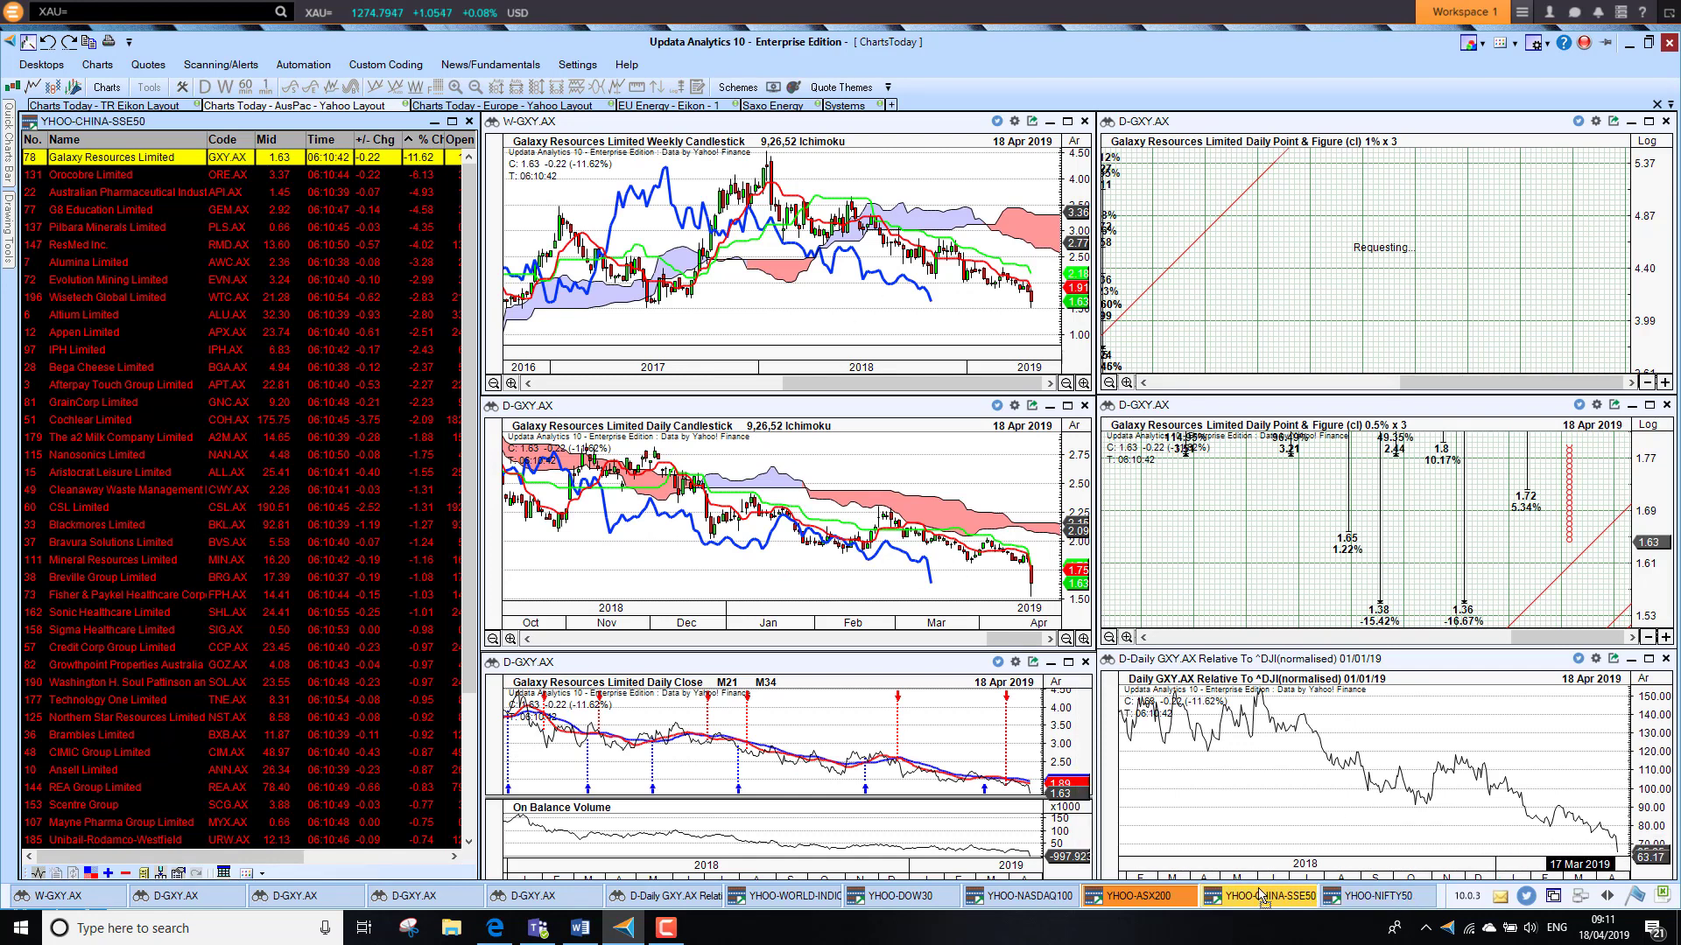
Sort China SSE50 by % Chg both ways, charting top gainer China Shipbuilding and biggest faller SAIC Motor.
click(405, 139)
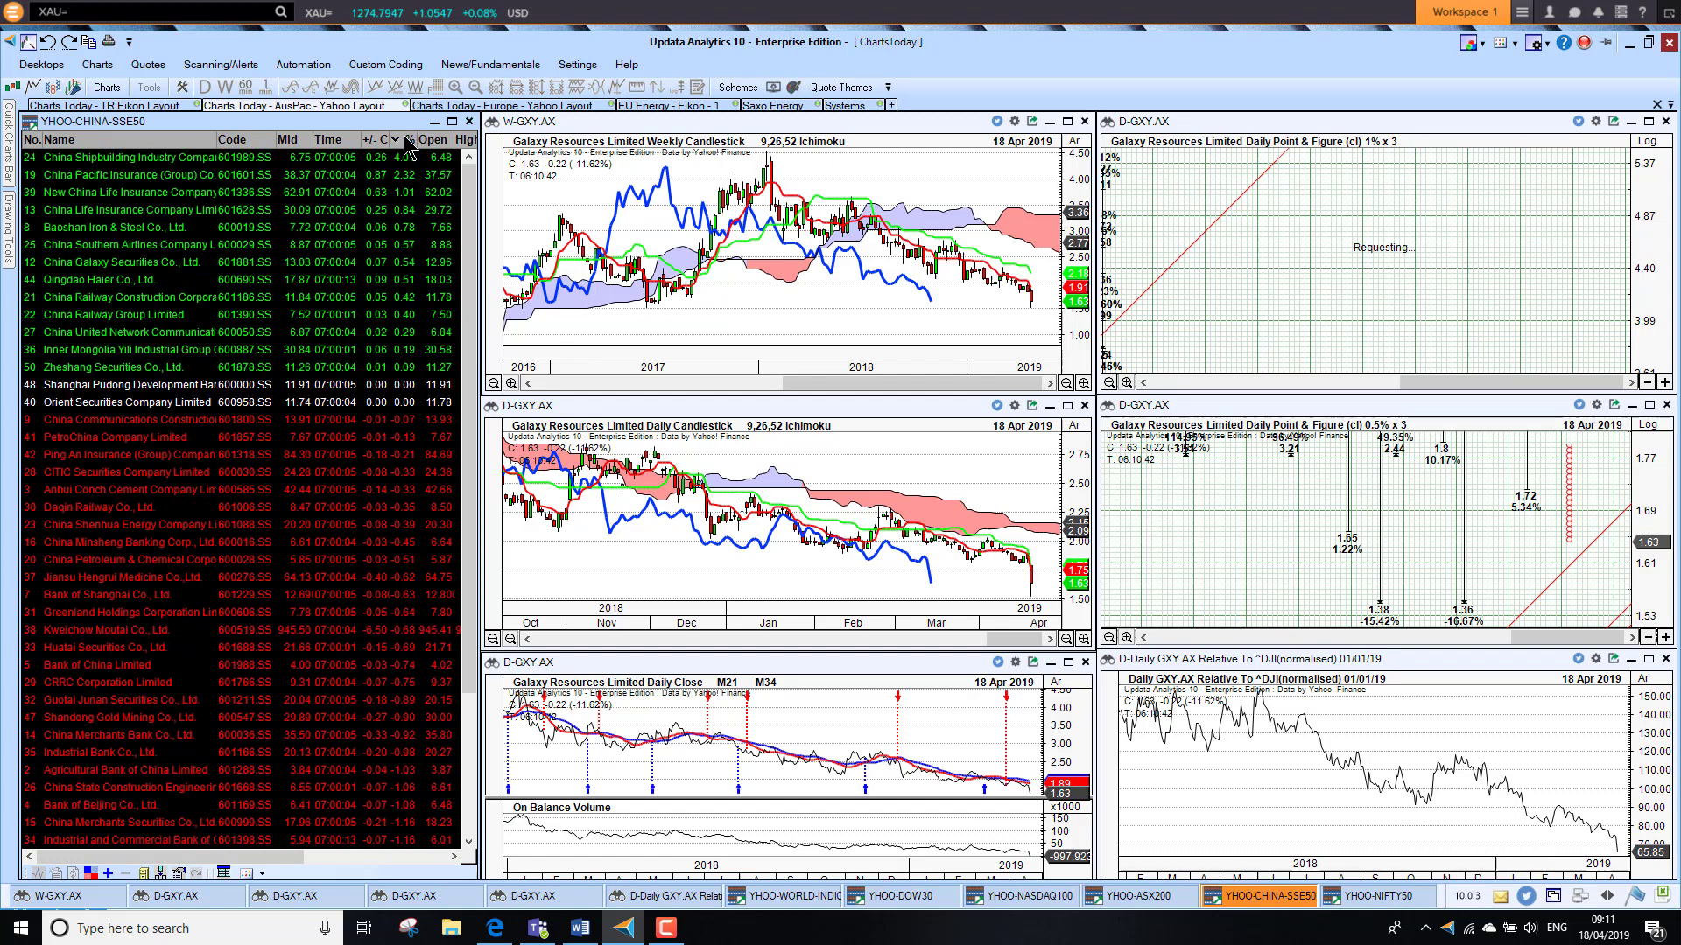
click(111, 158)
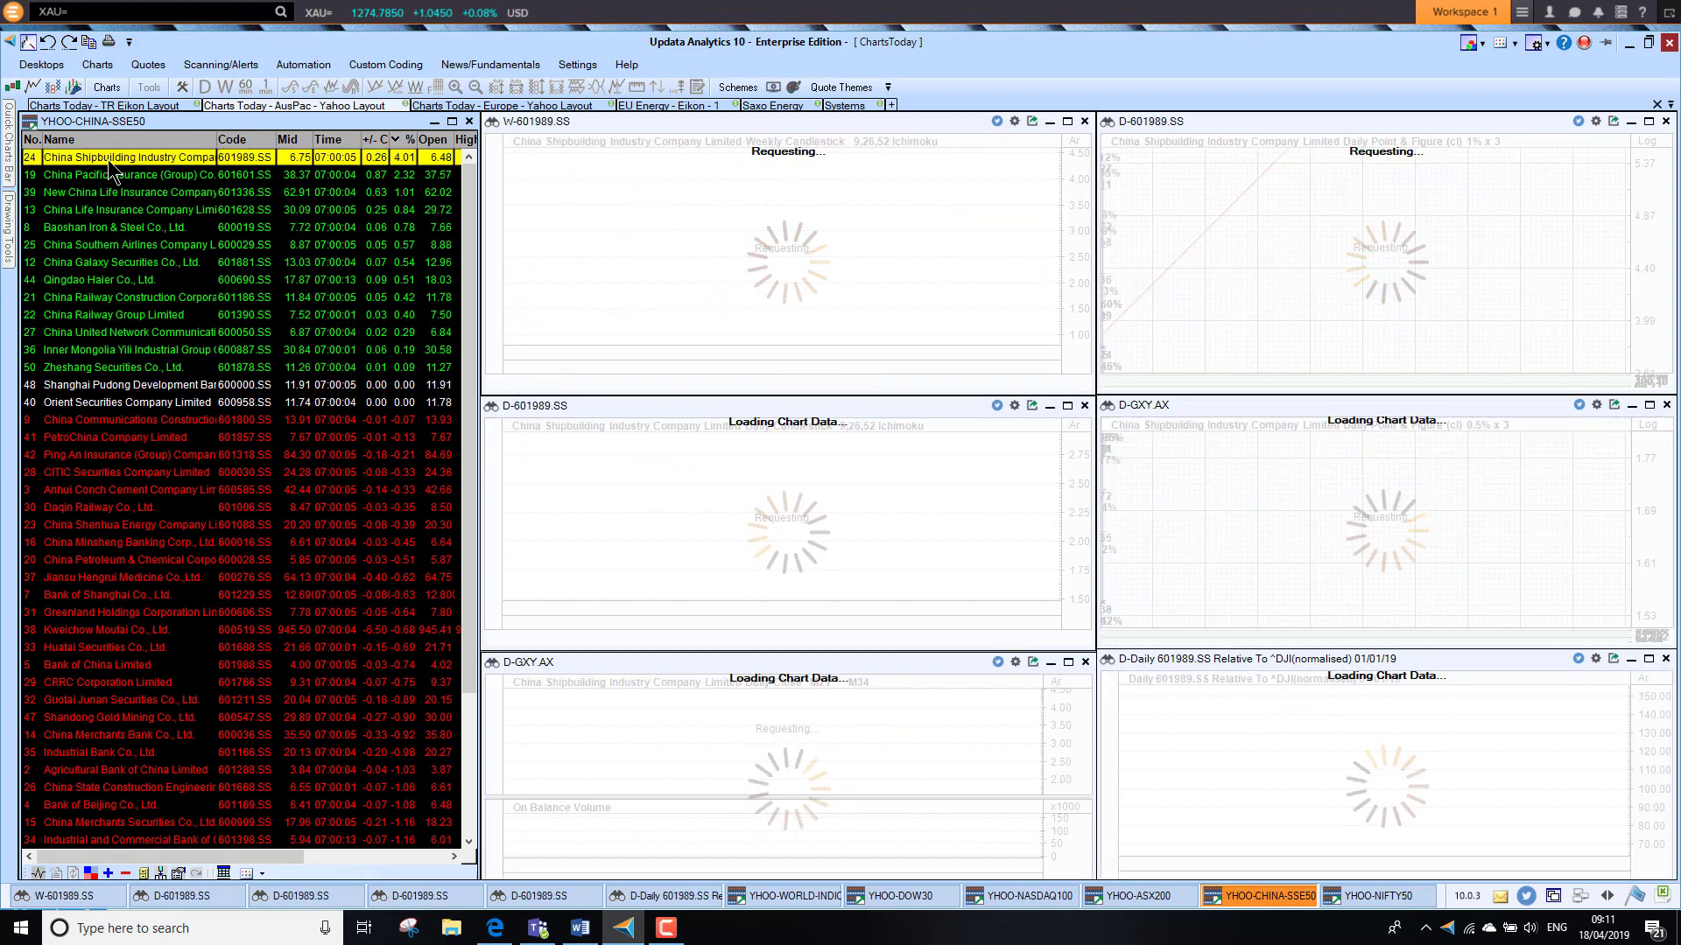
click(404, 139)
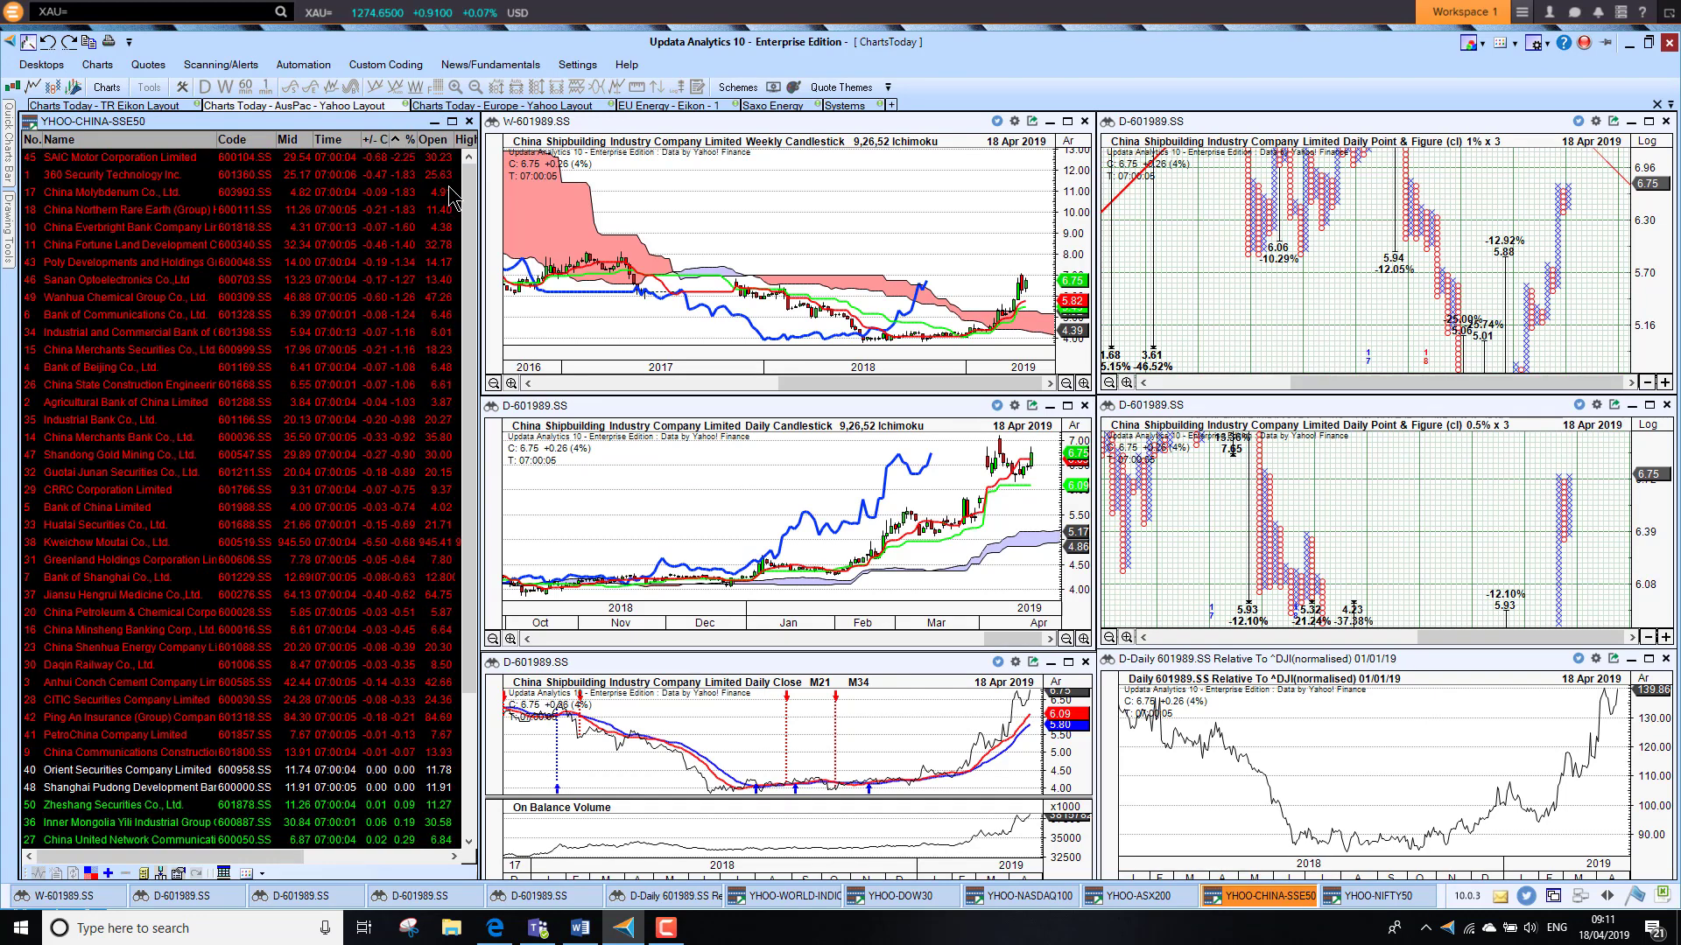
click(92, 159)
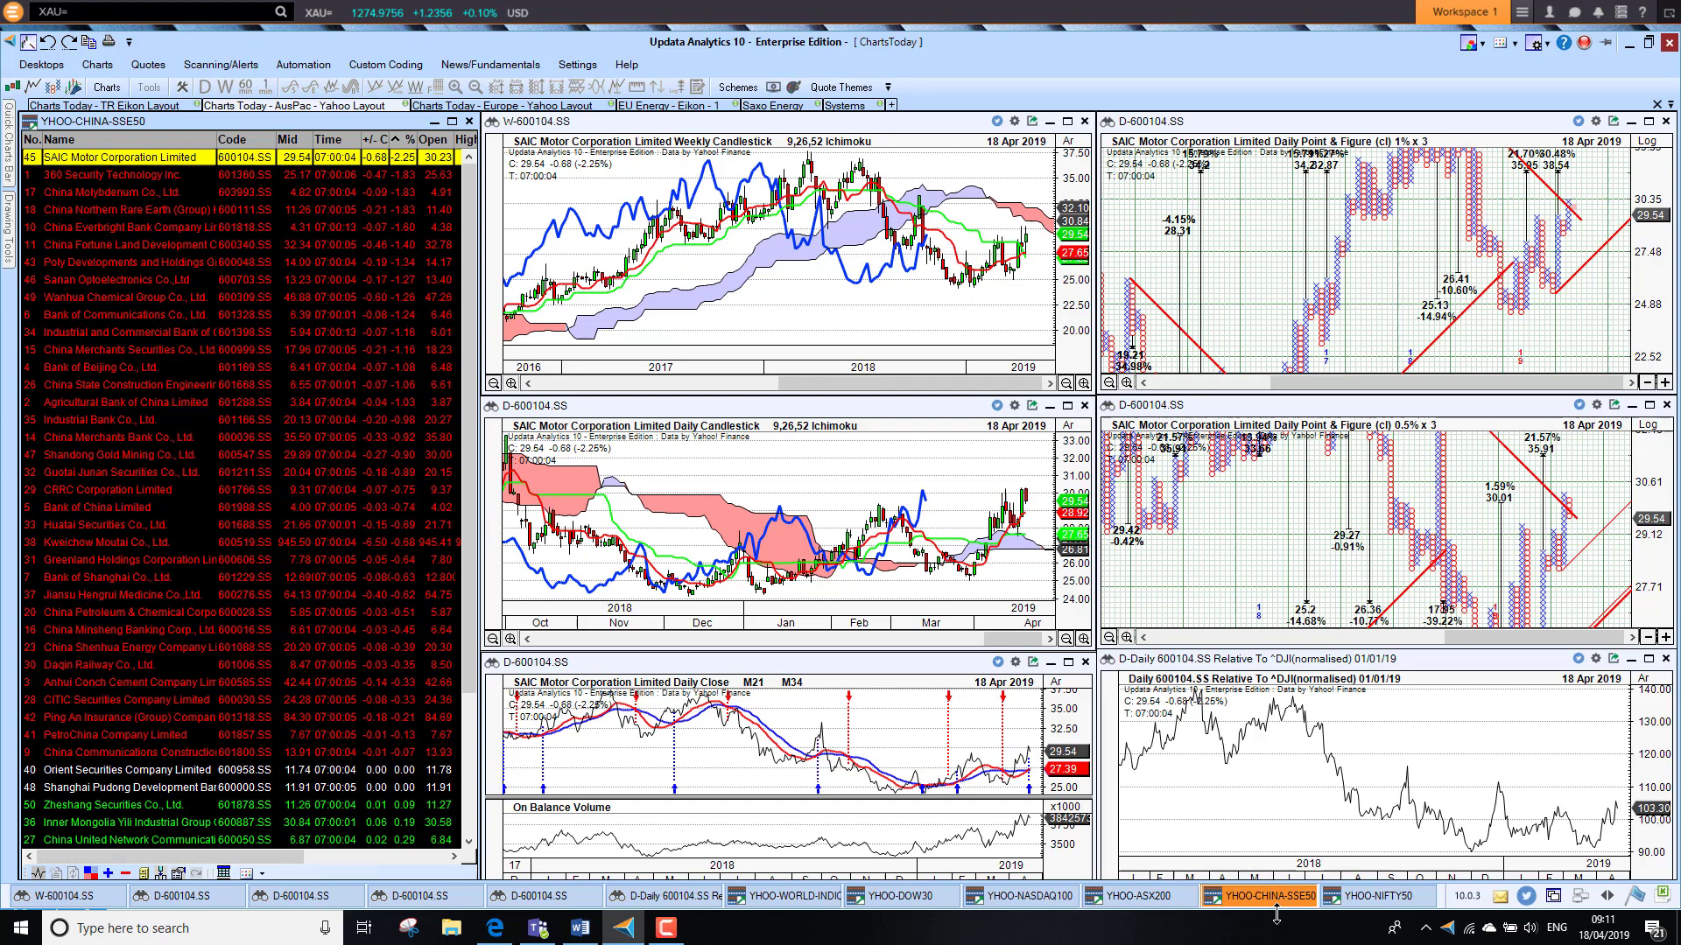
On the NIFTY50 list, chart gainers Reliance Industries and Tata Motors, then biggest faller Indiabulls Housing Finance.
click(1380, 901)
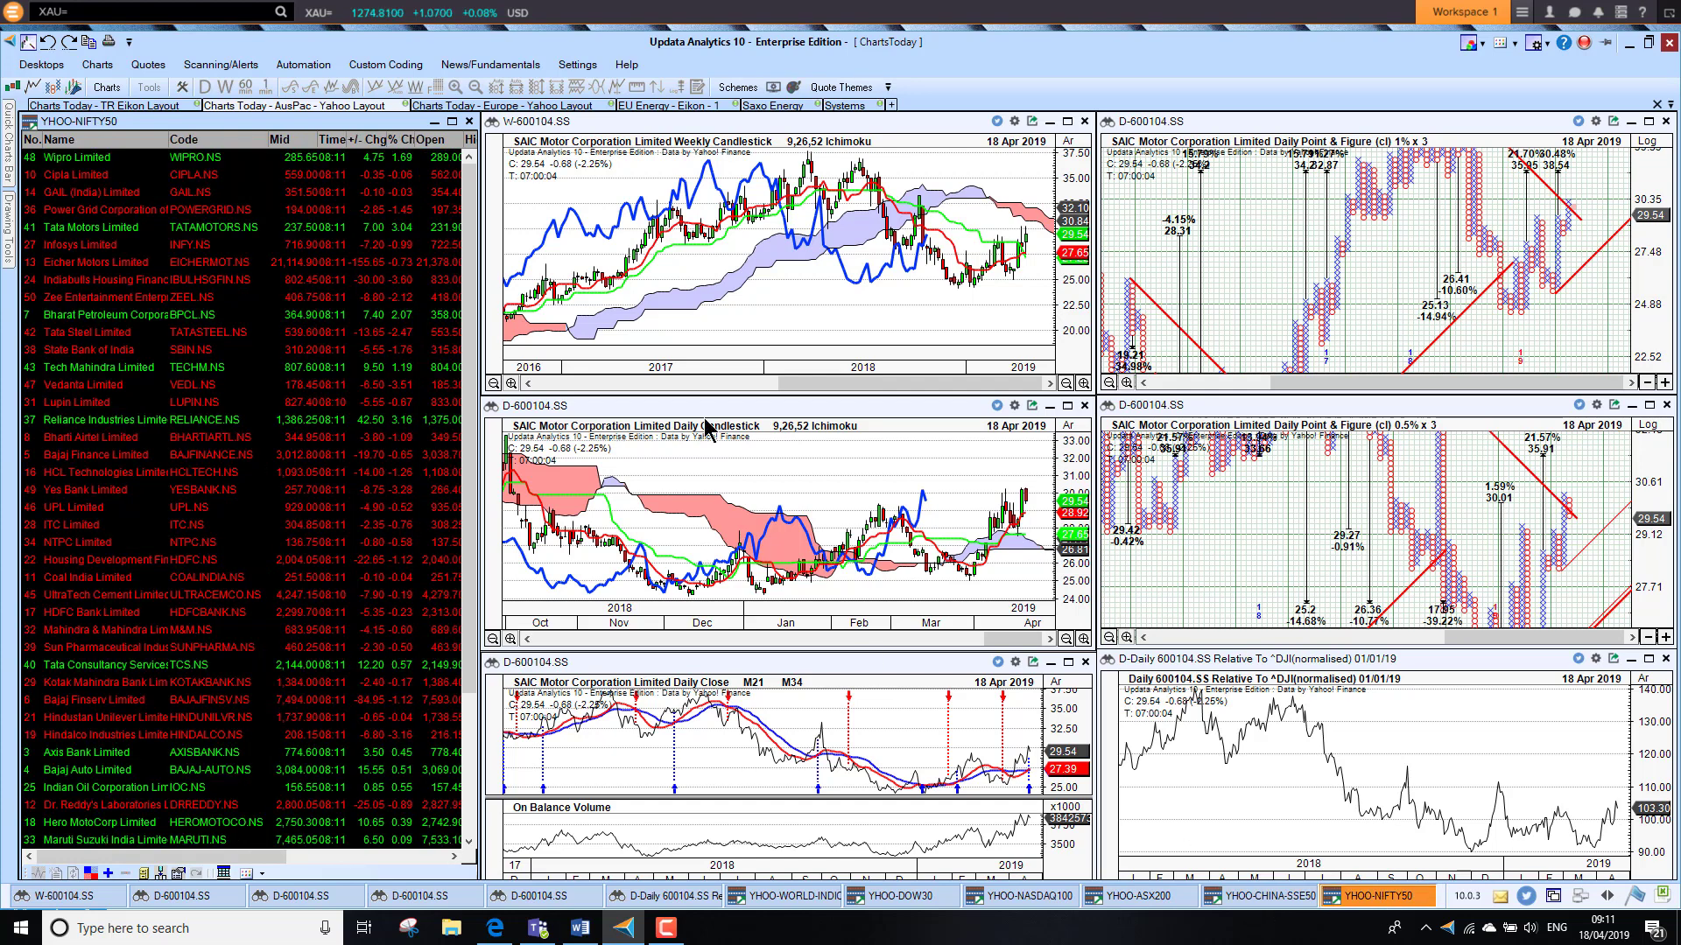
click(404, 145)
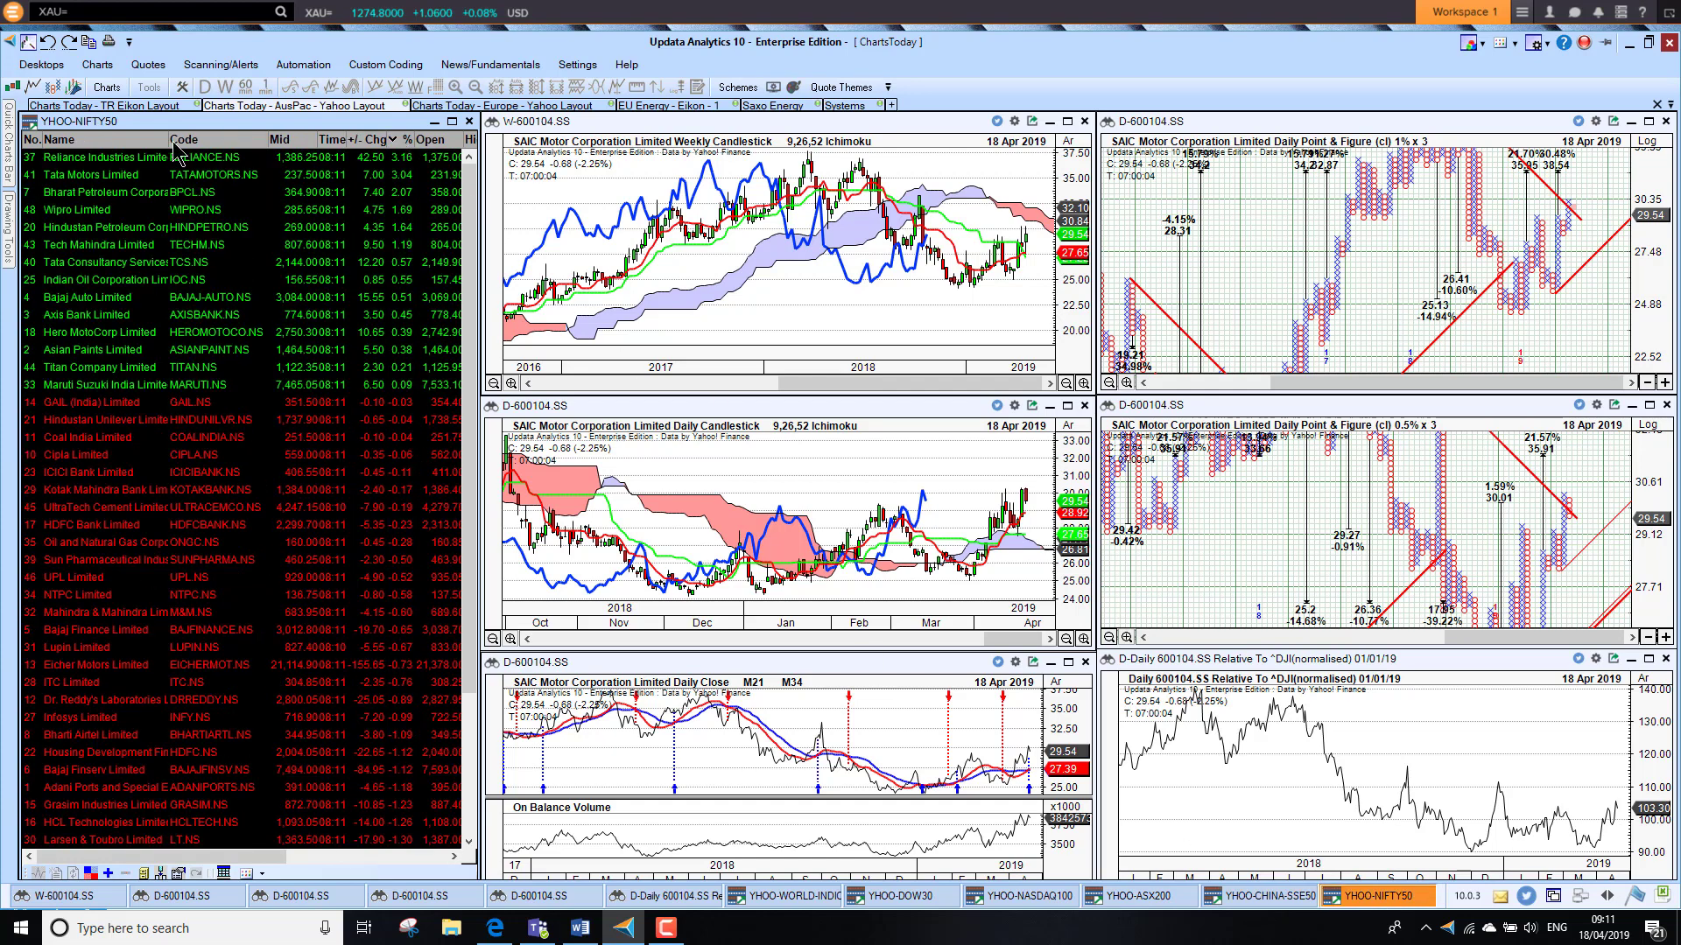
click(123, 162)
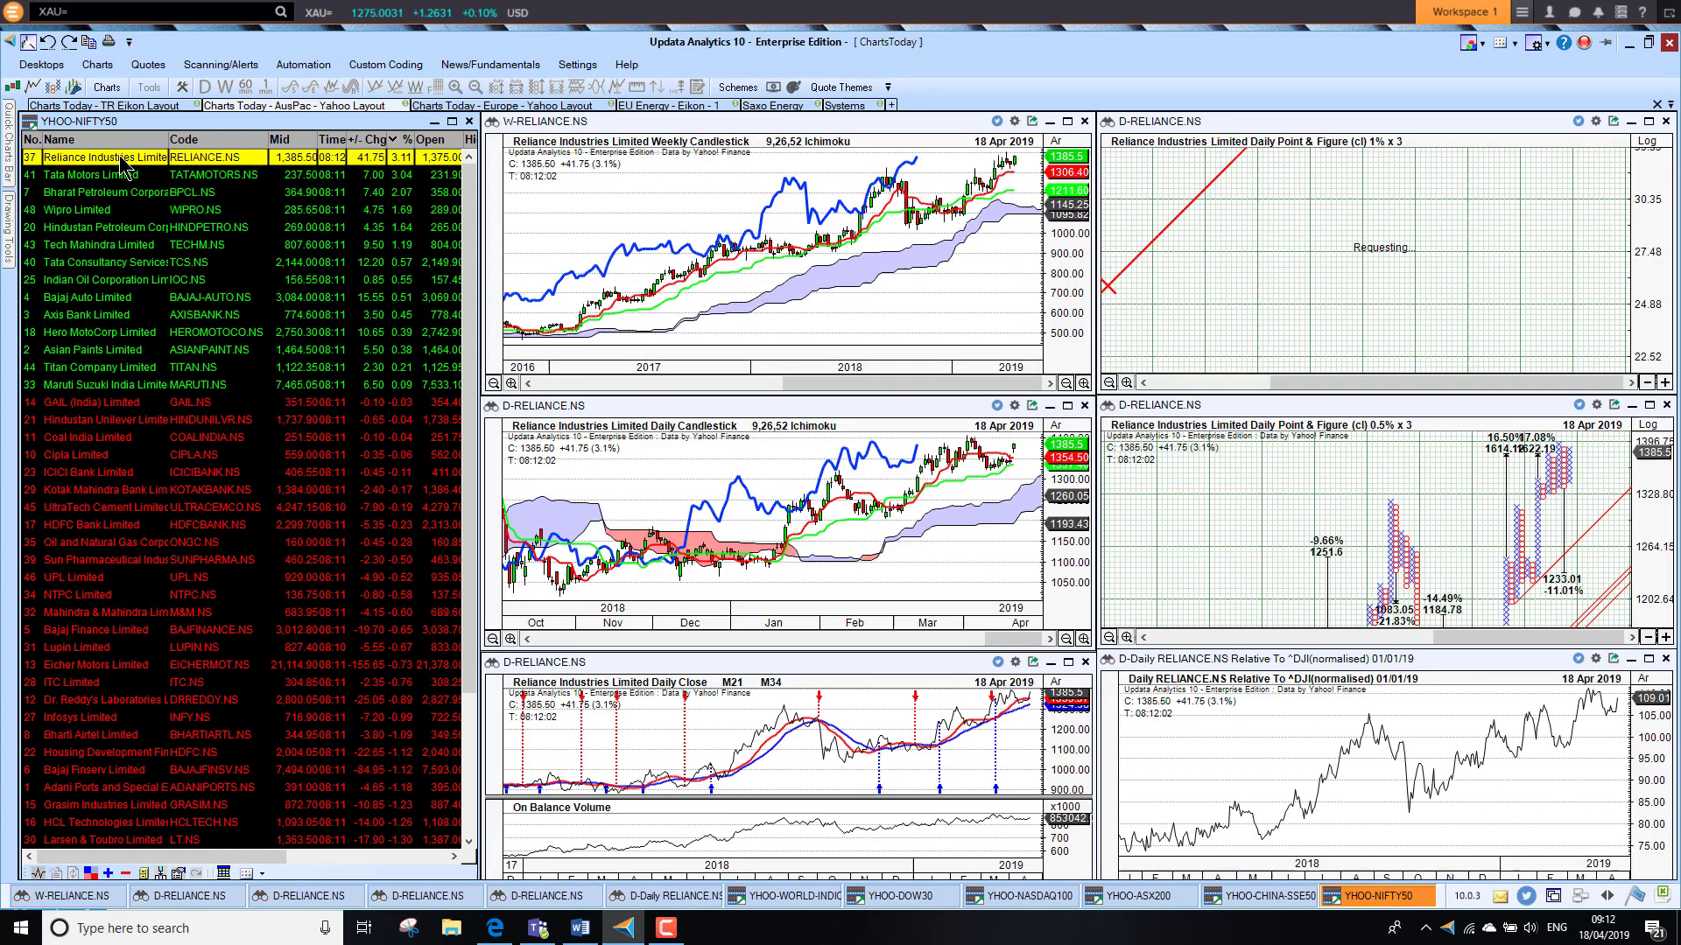
key(Down)
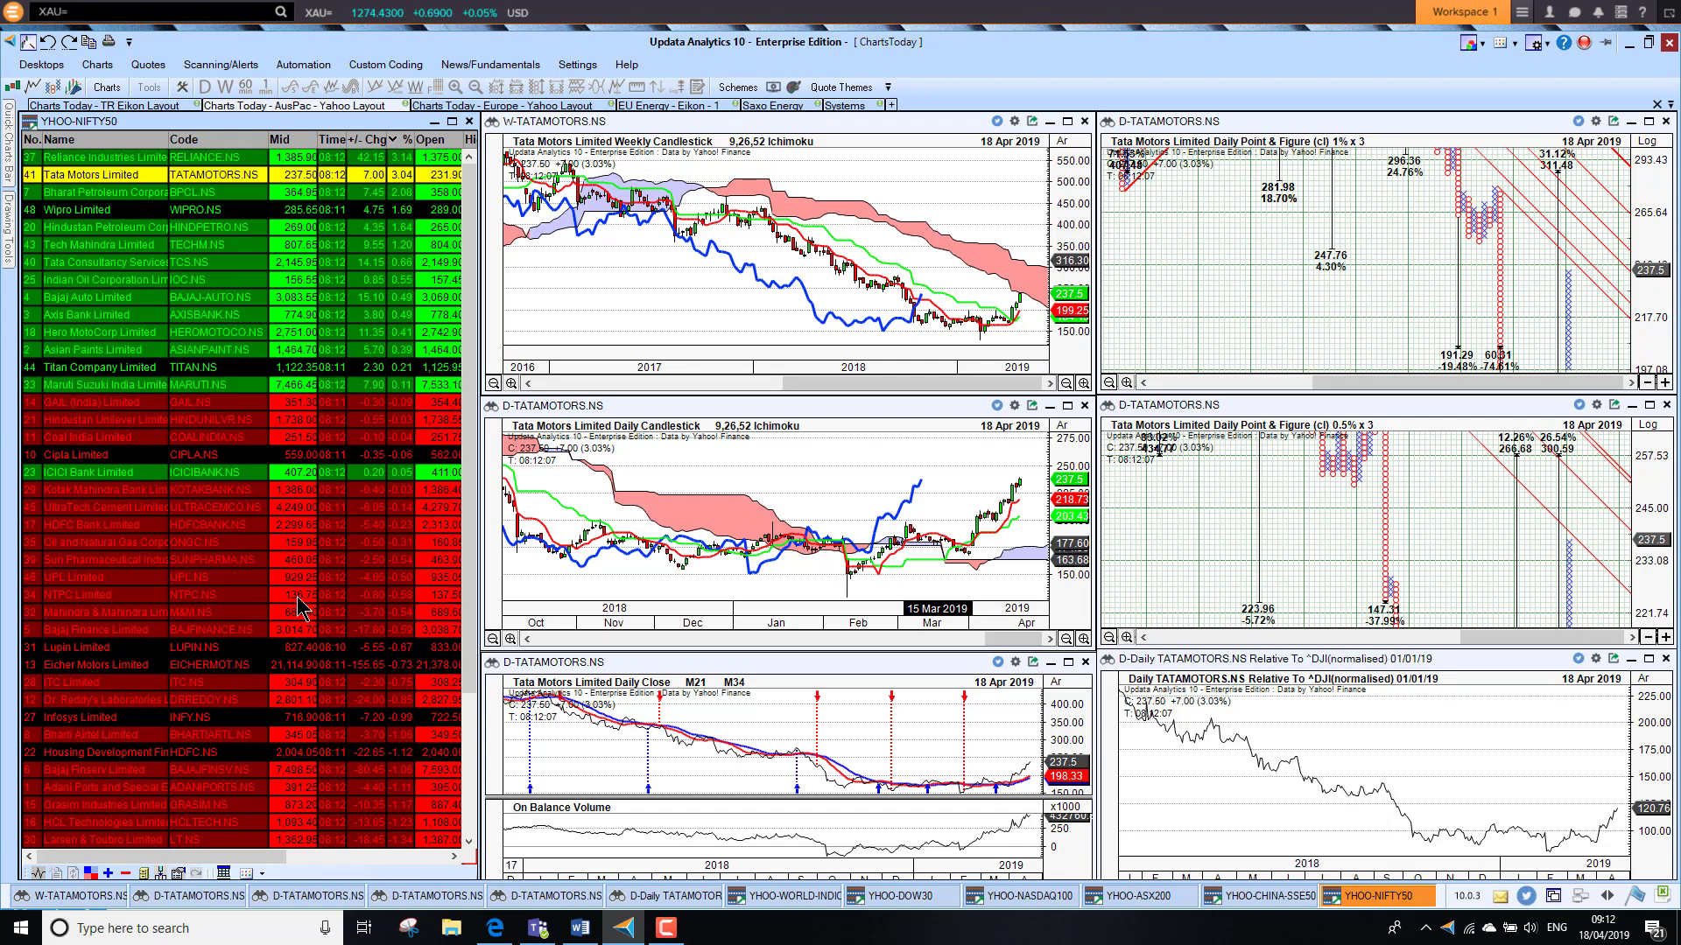
click(404, 138)
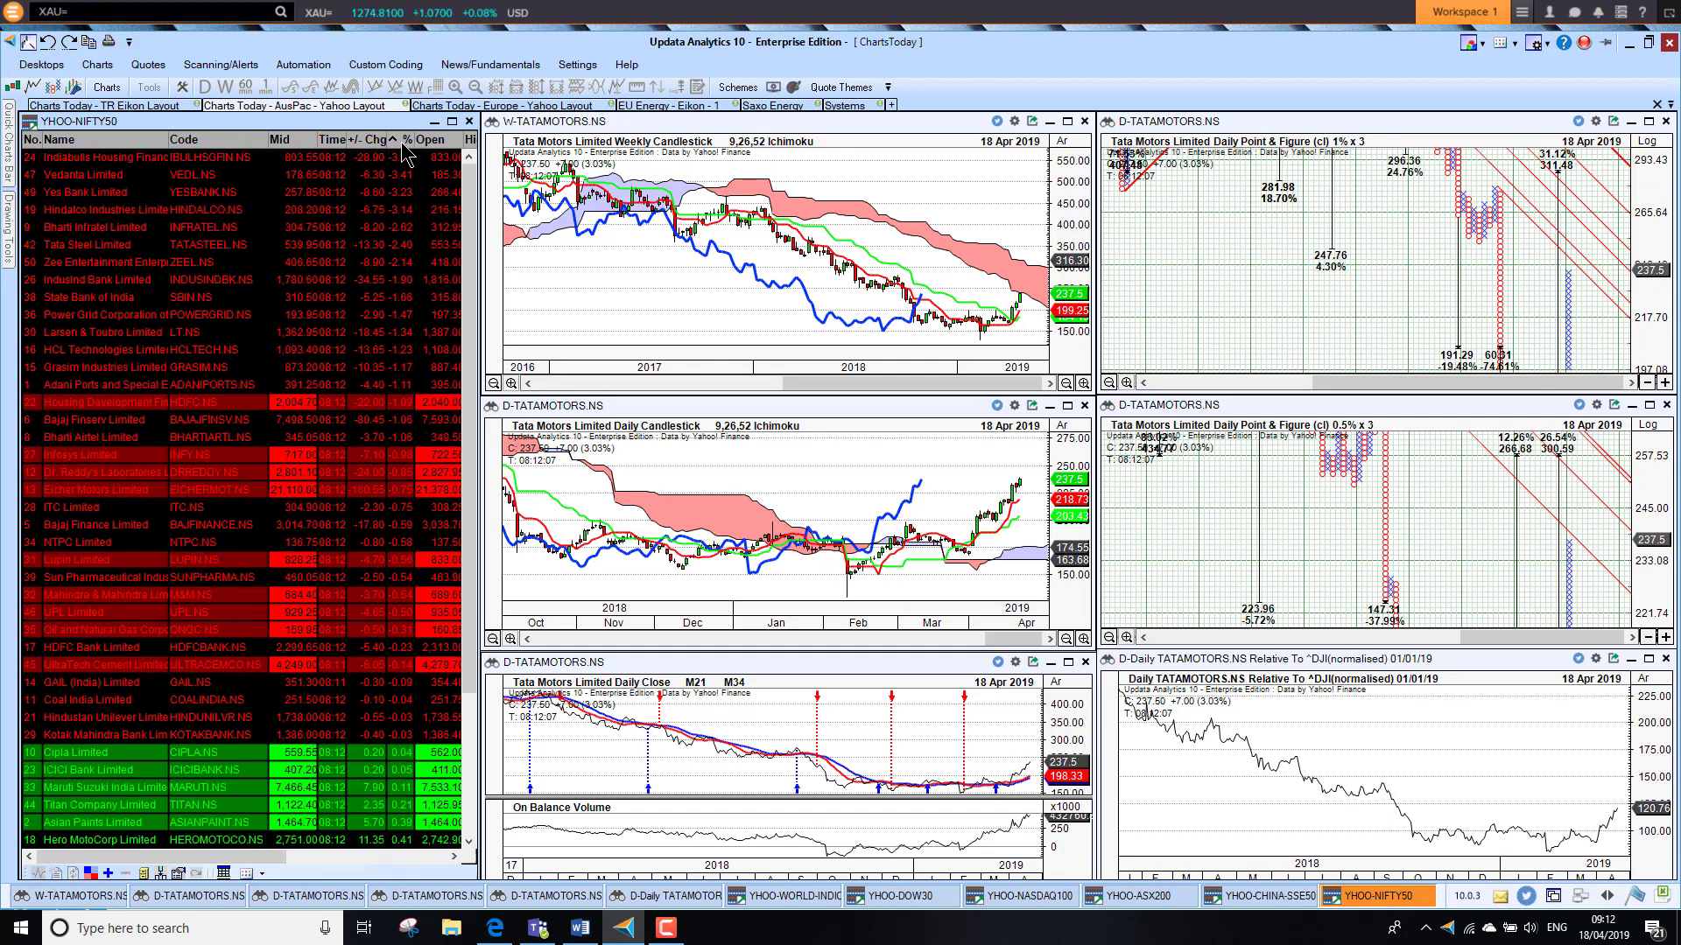
click(118, 167)
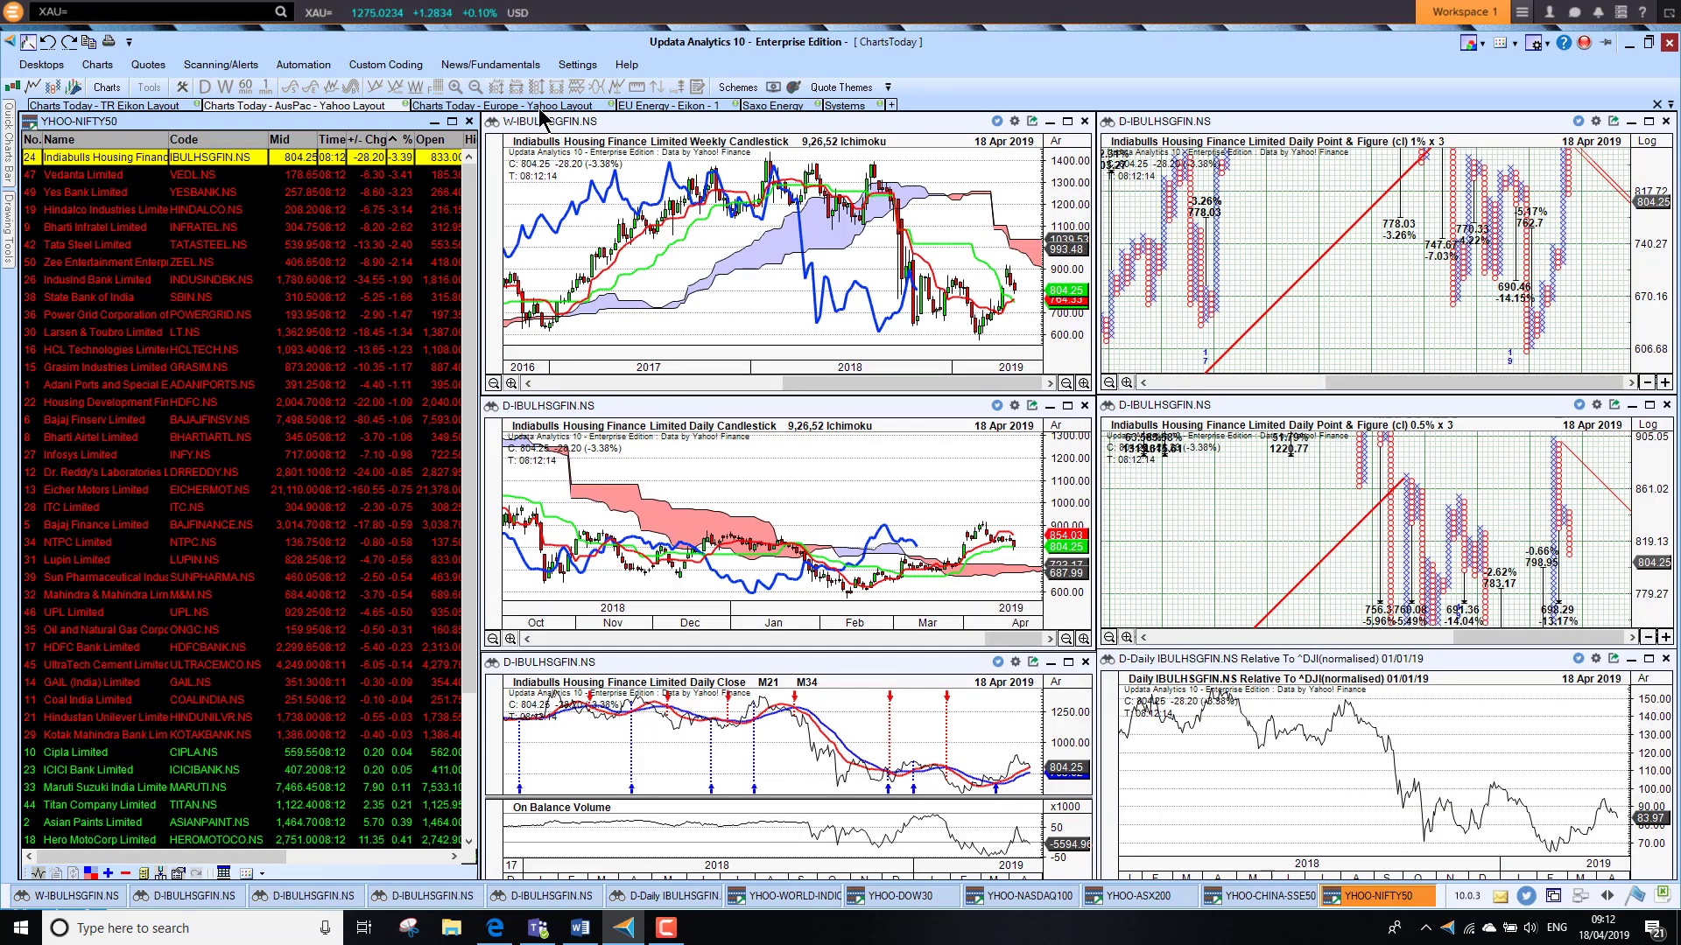
In the Europe workspace, chart FTSE100 top gainer Unilever and biggest faller Johnson Matthey.
click(540, 106)
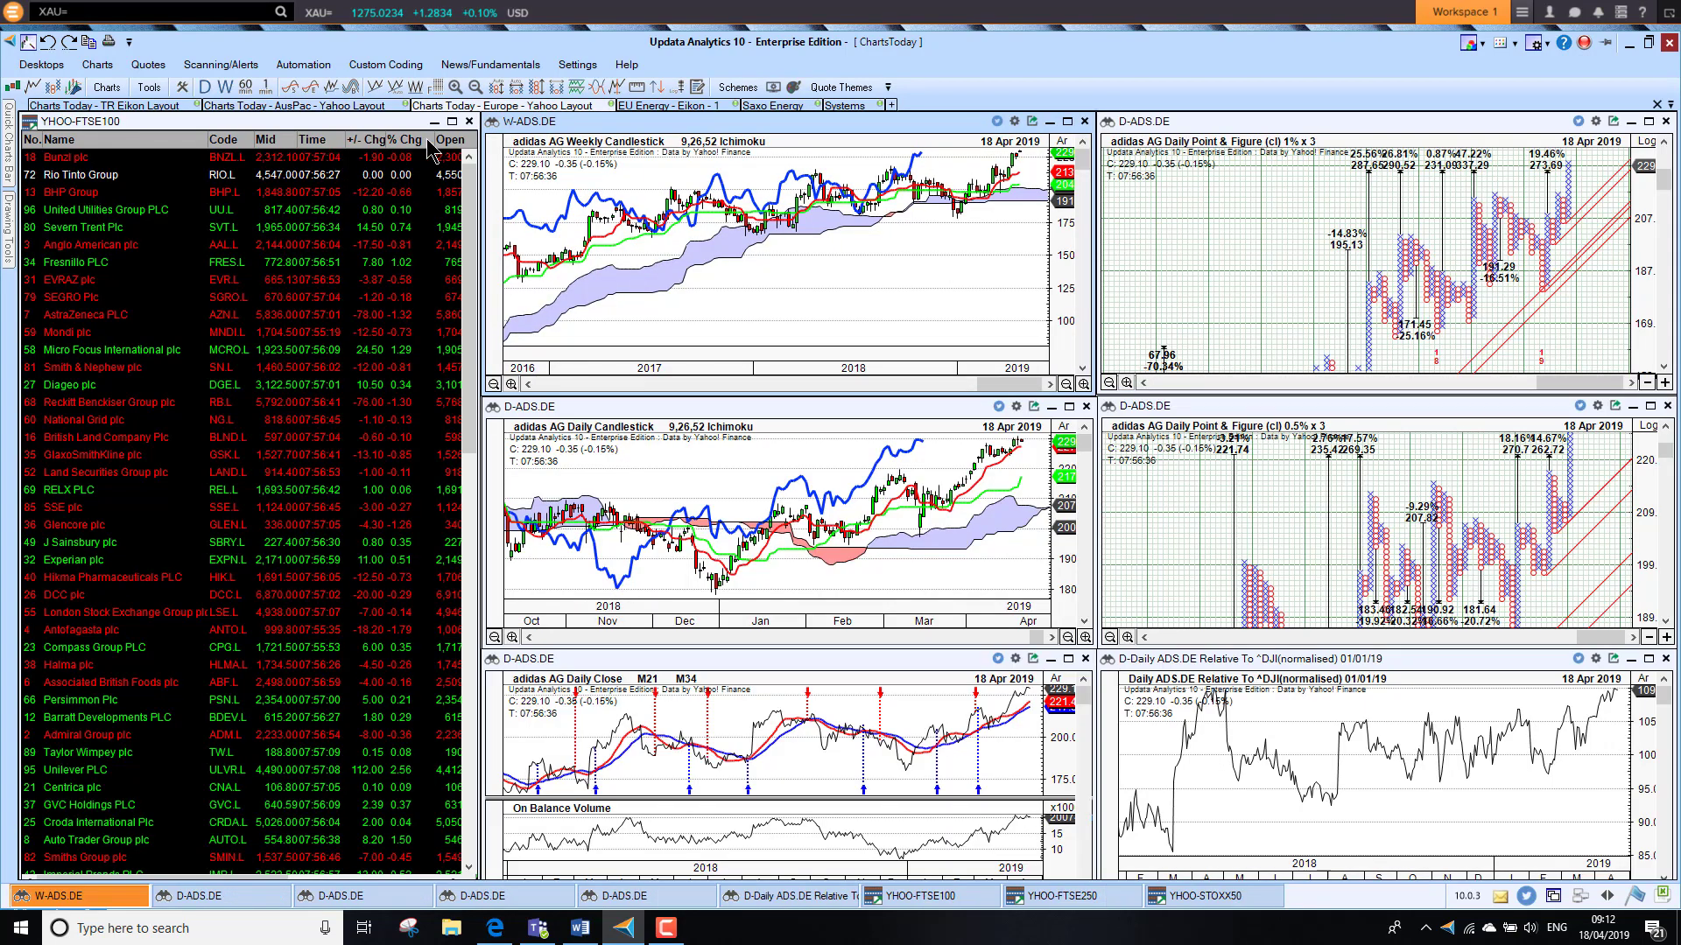
click(418, 143)
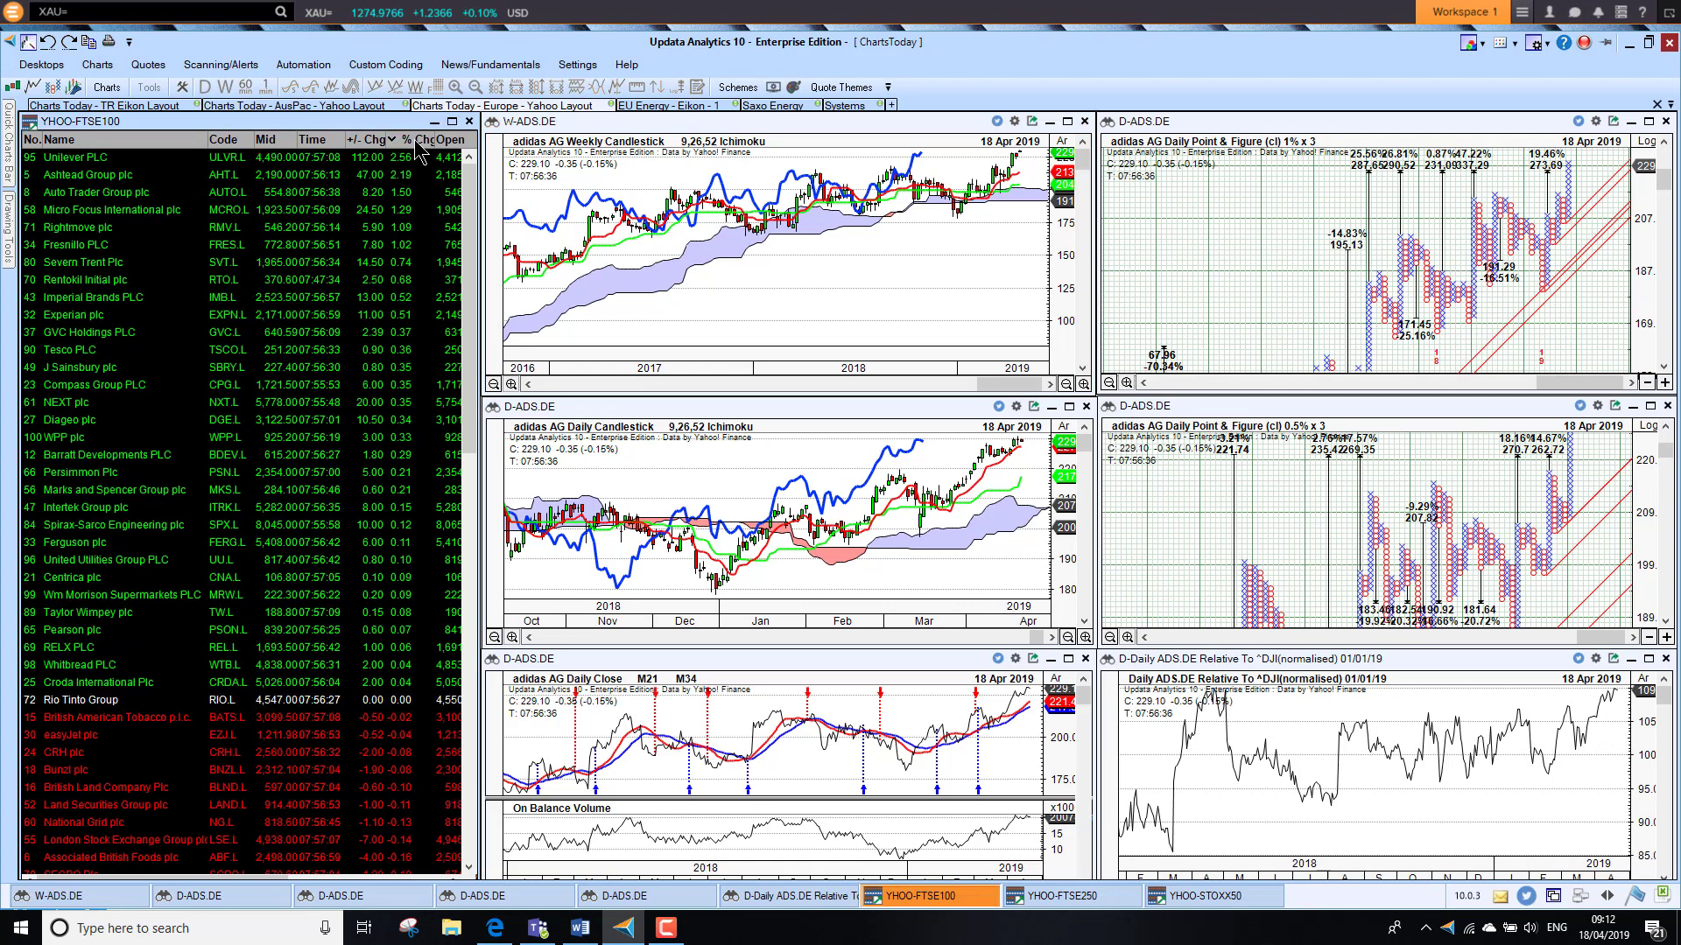
click(99, 160)
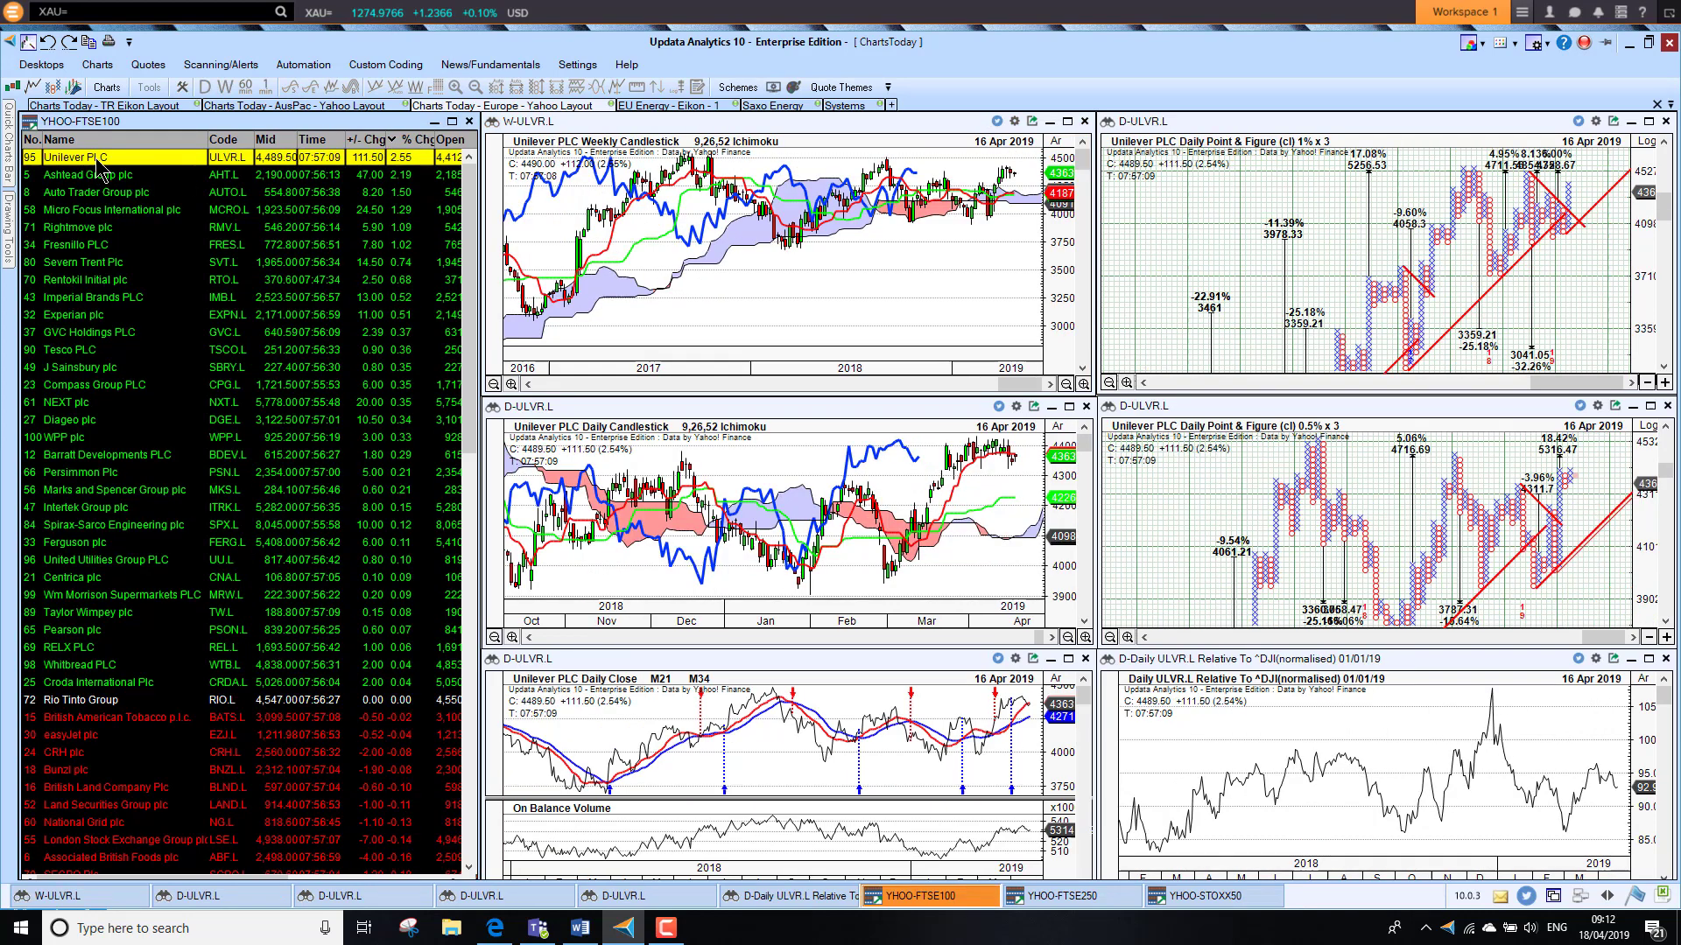
click(438, 143)
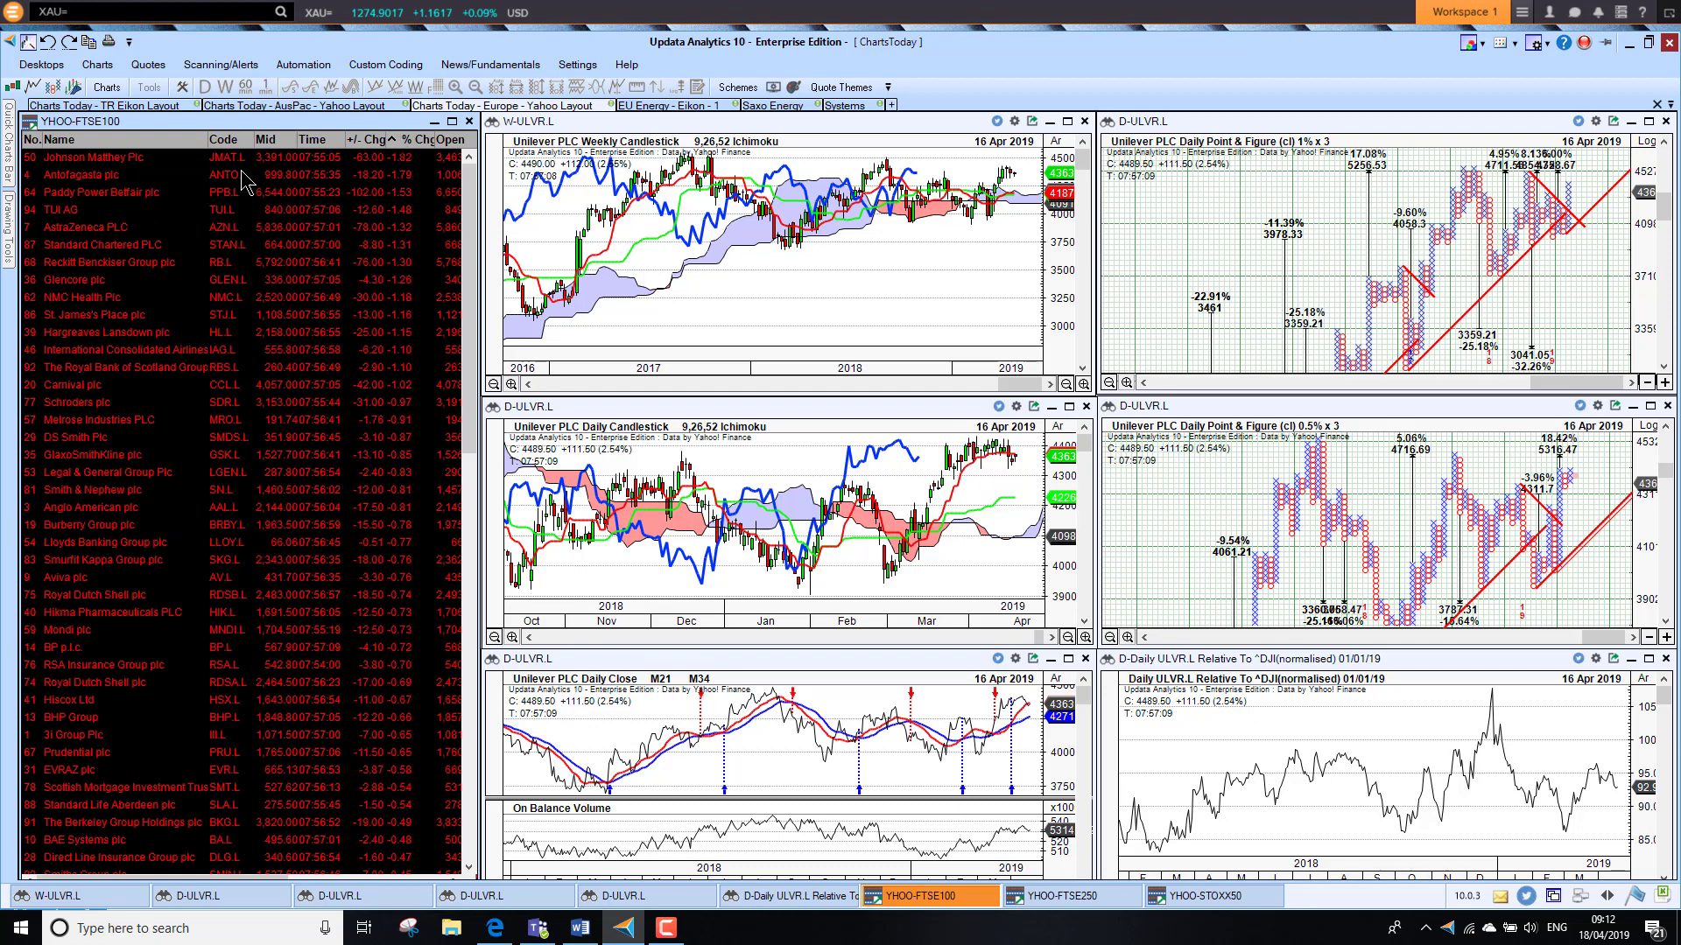
click(79, 160)
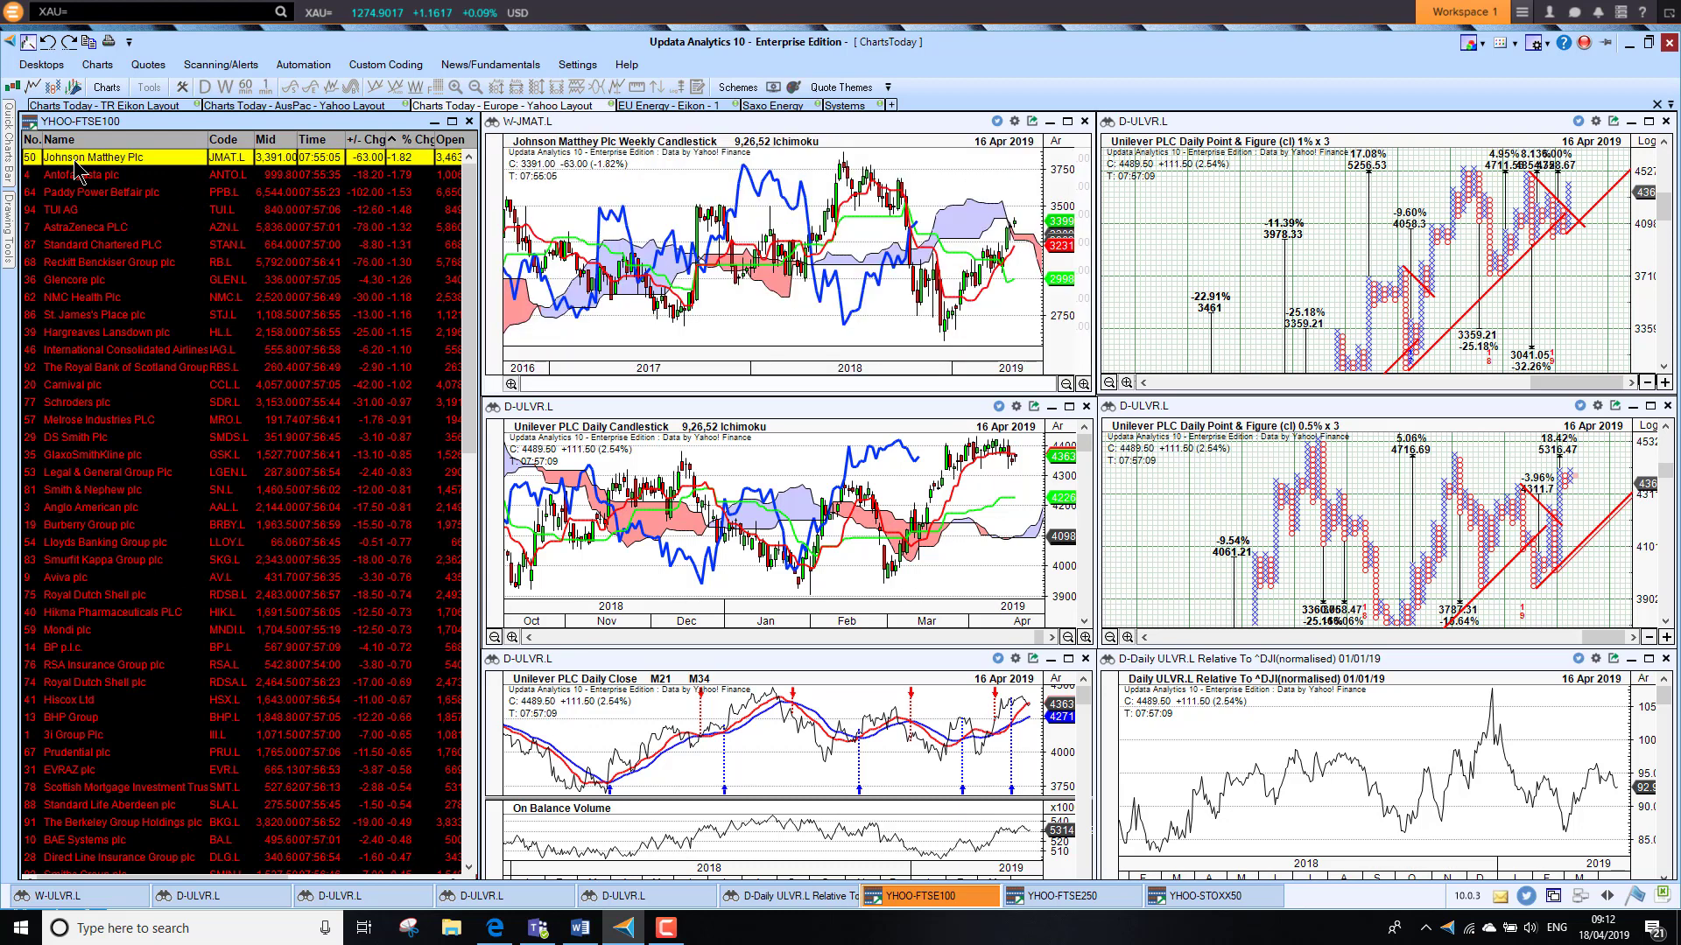
Chart FTSE250 top gainer Moneysupermarket.com and biggest faller Hastings Group Holdings.
click(1068, 895)
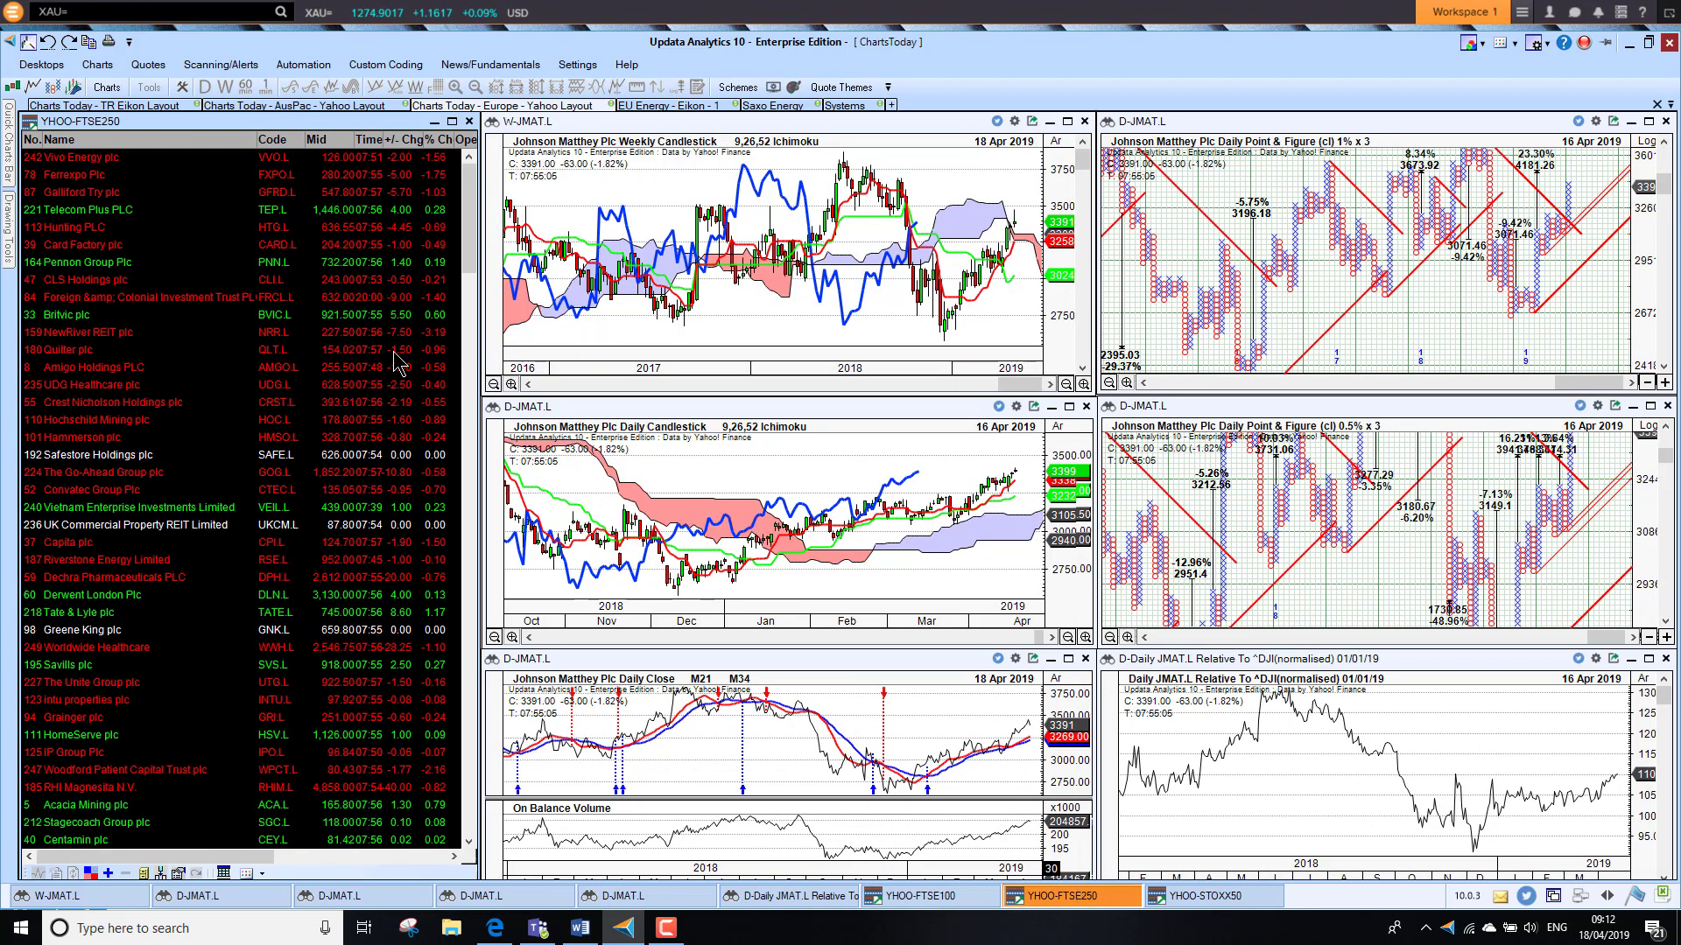
click(436, 140)
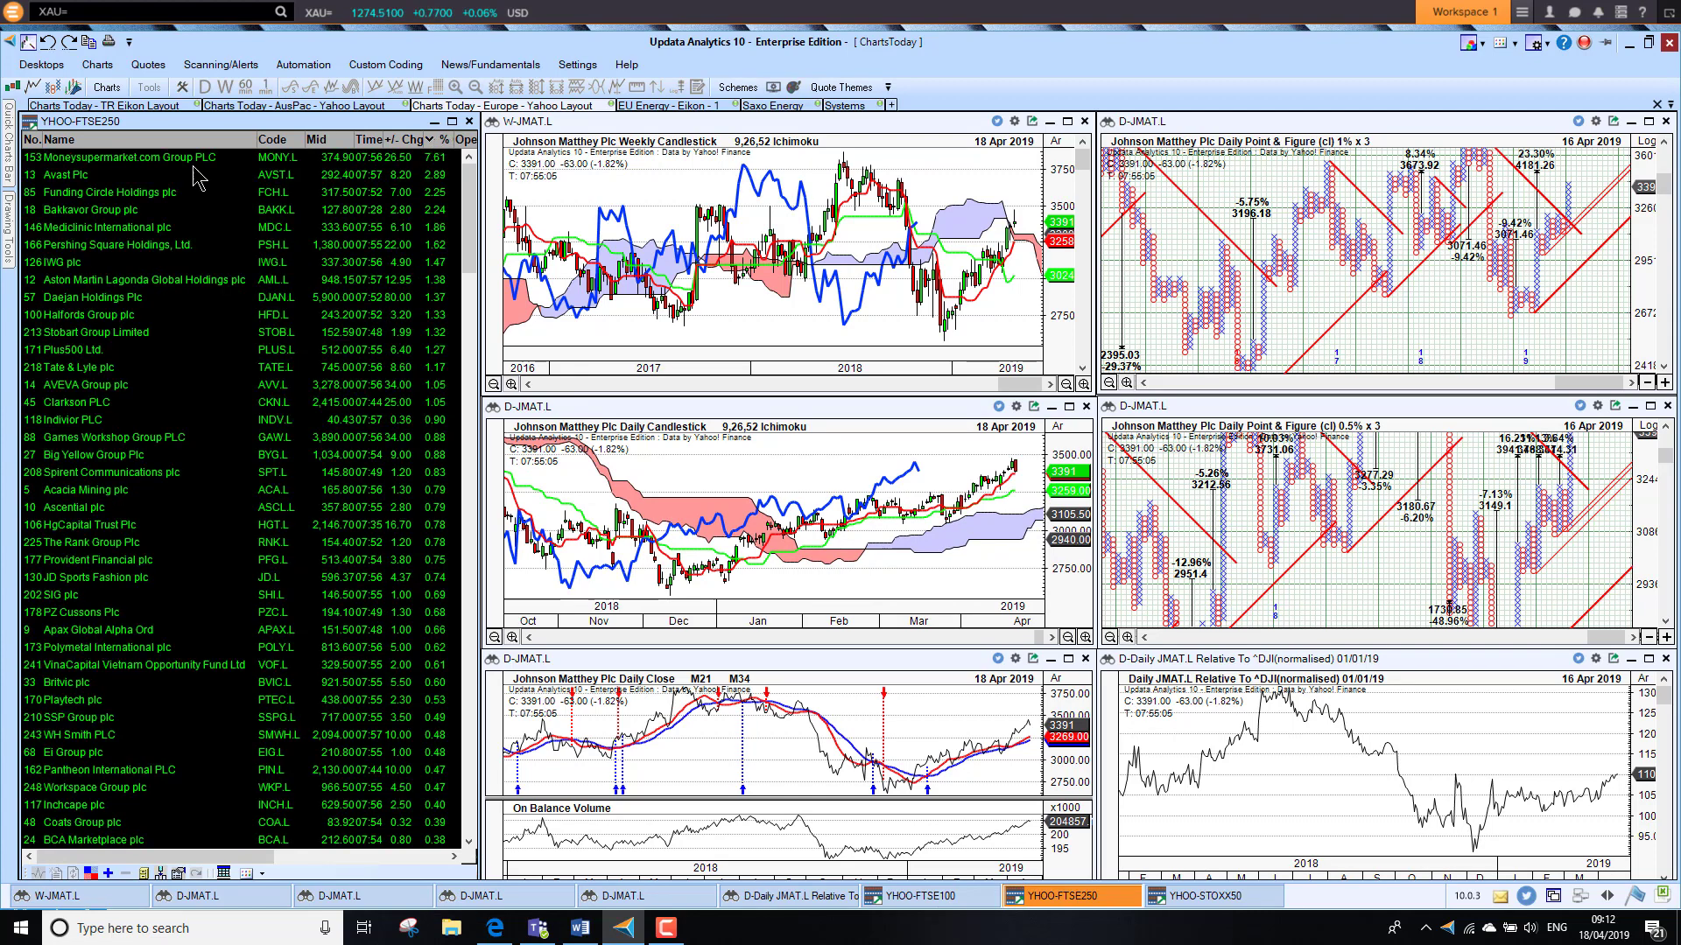
click(158, 160)
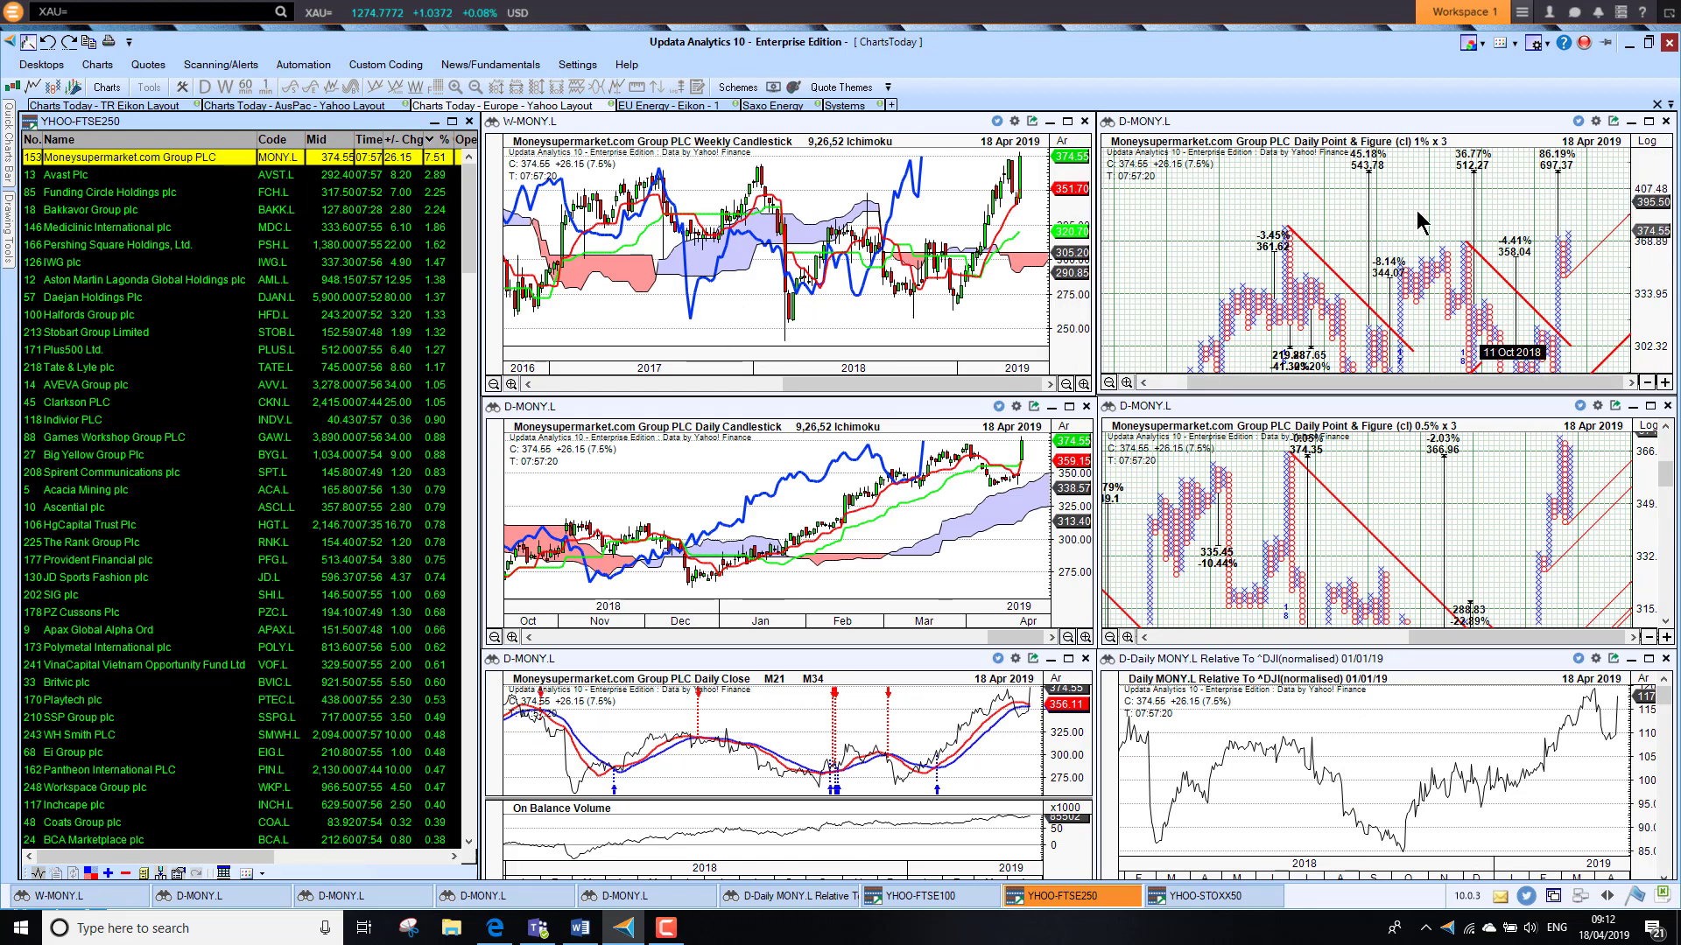
click(445, 140)
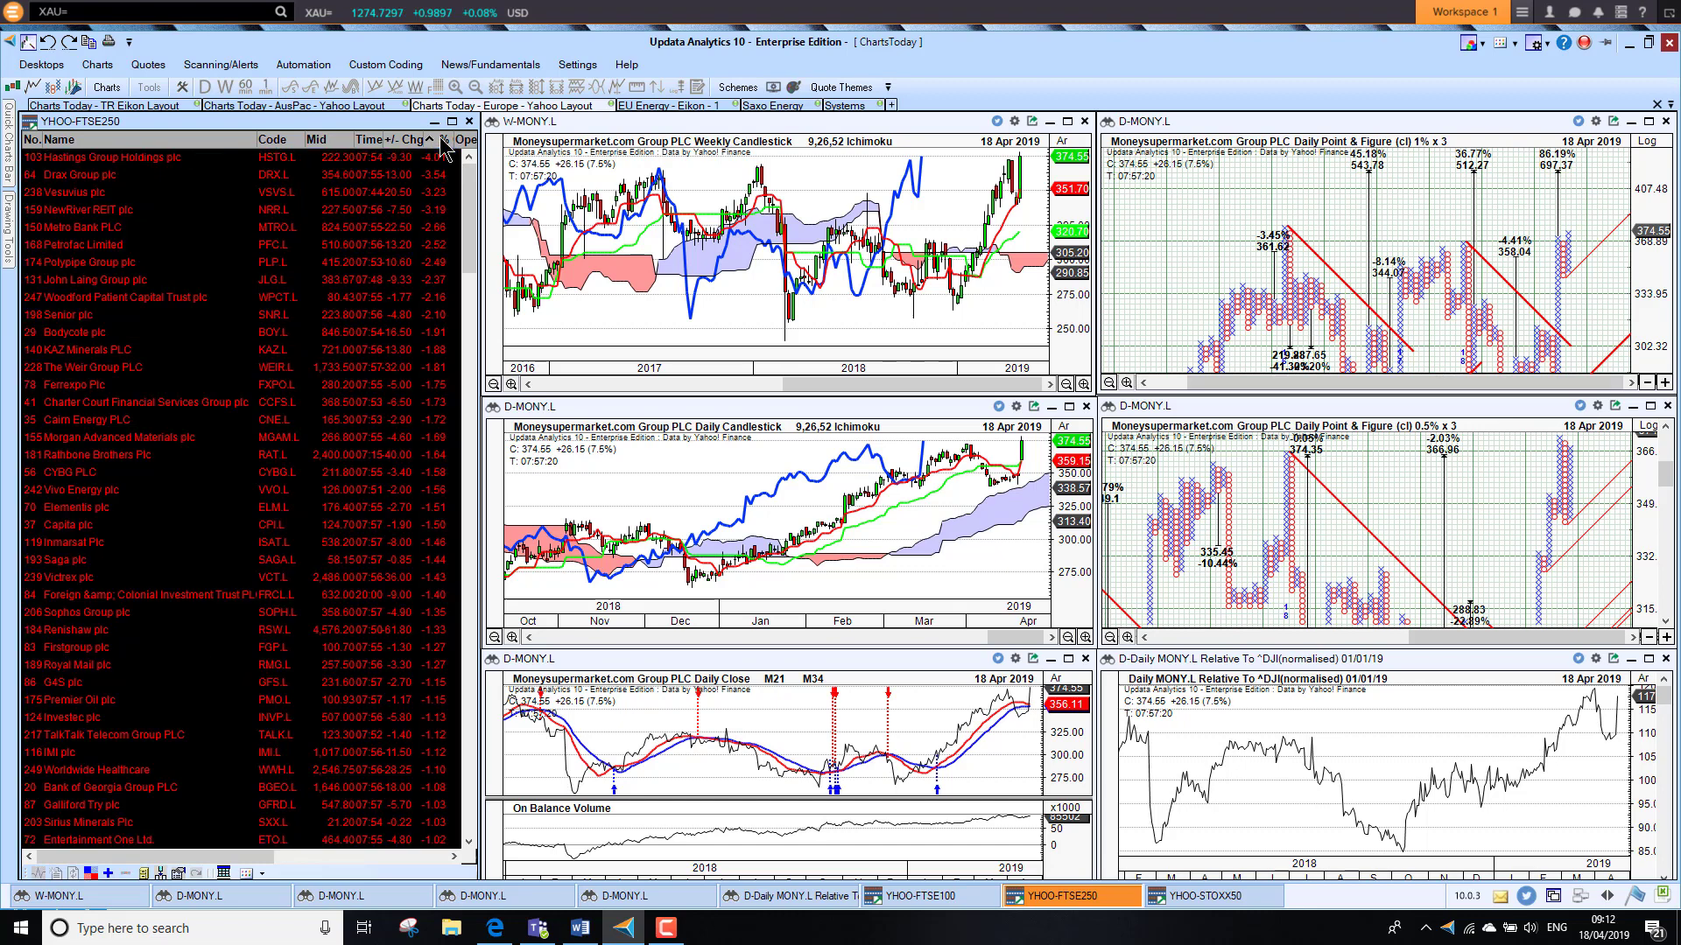
click(265, 157)
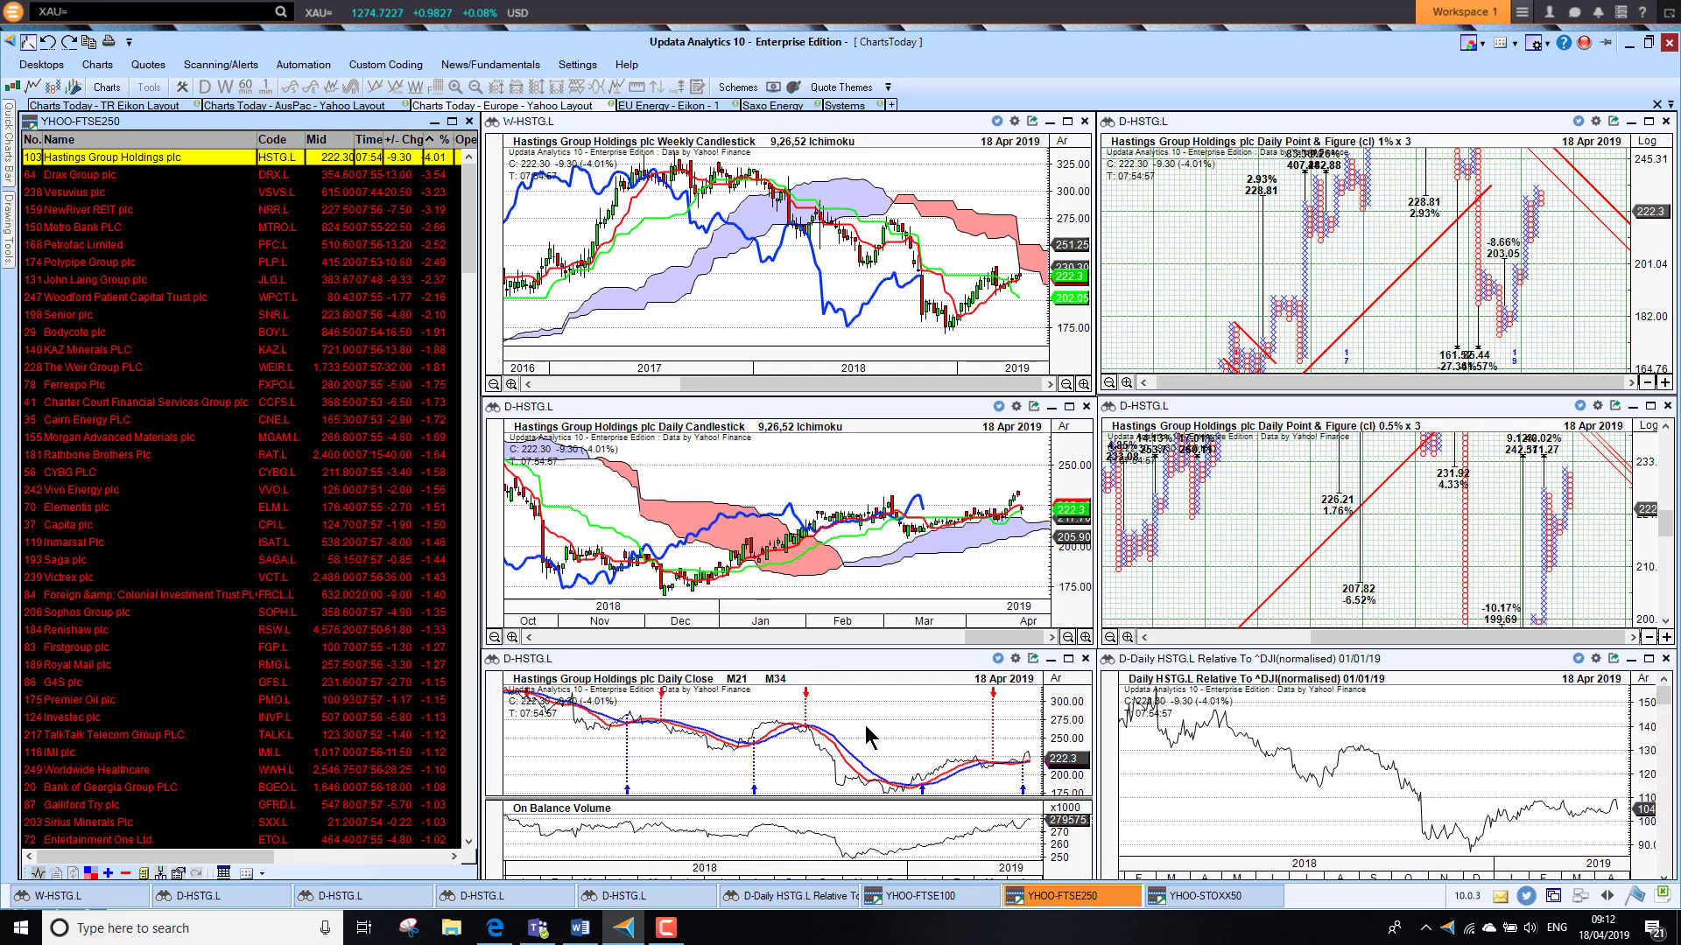
In the STOXX50 watchlist, chart top gainer Schneider Electric, then biggest faller Kering SA, sorting by % Chg.
click(1235, 899)
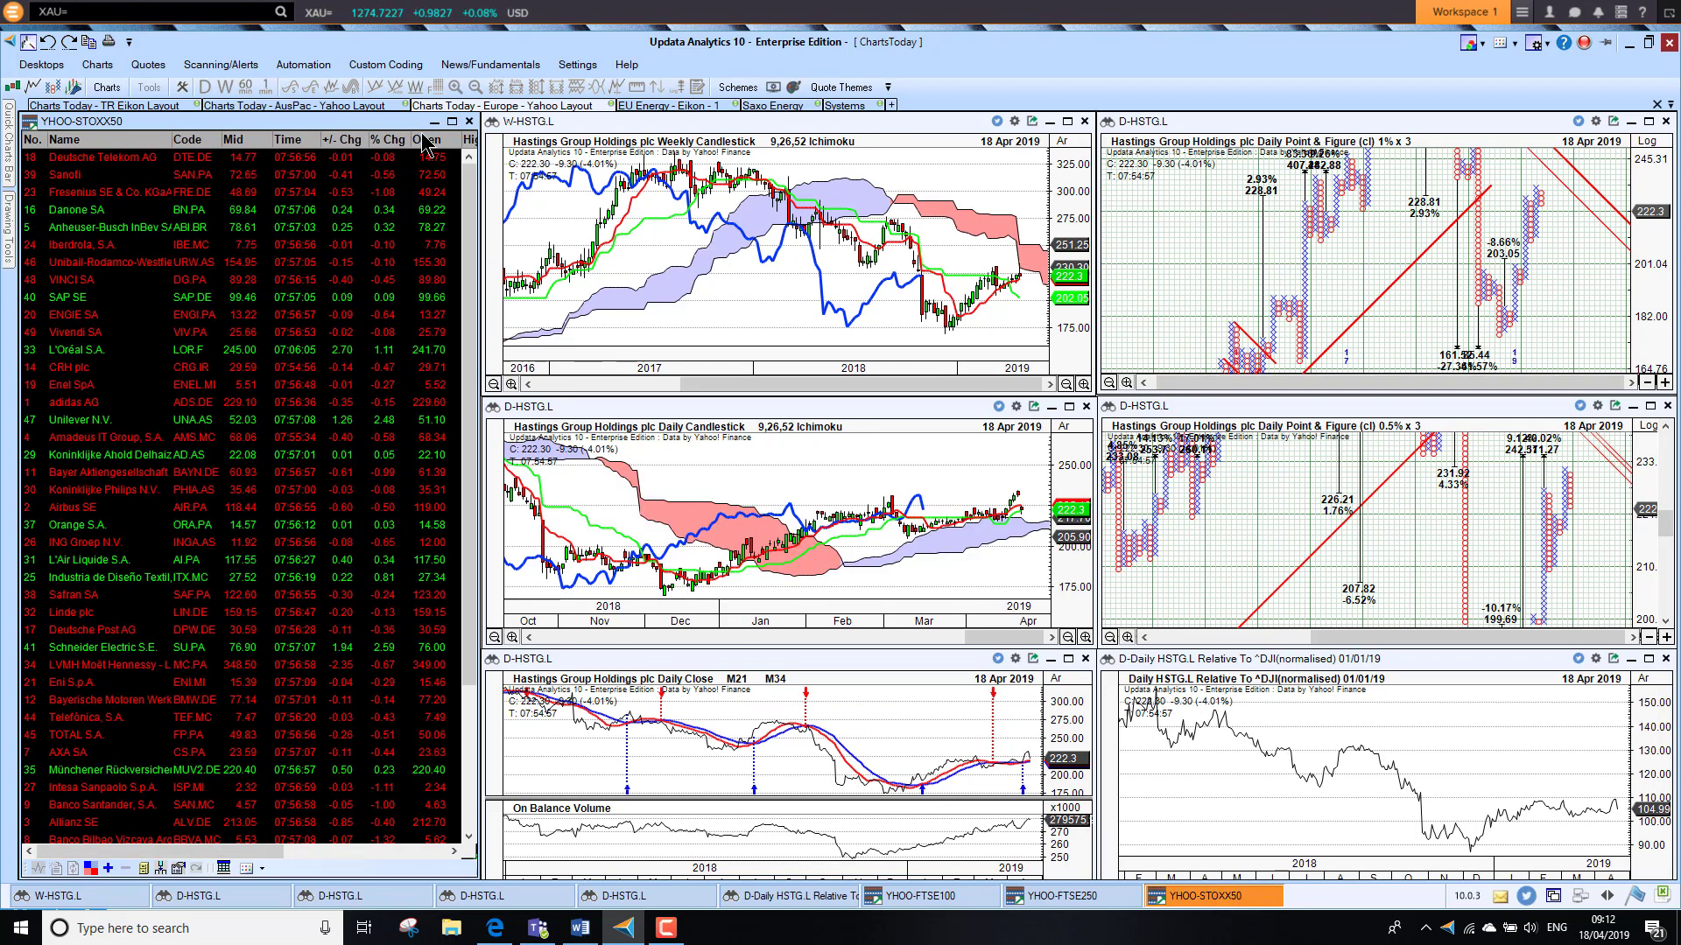
click(388, 142)
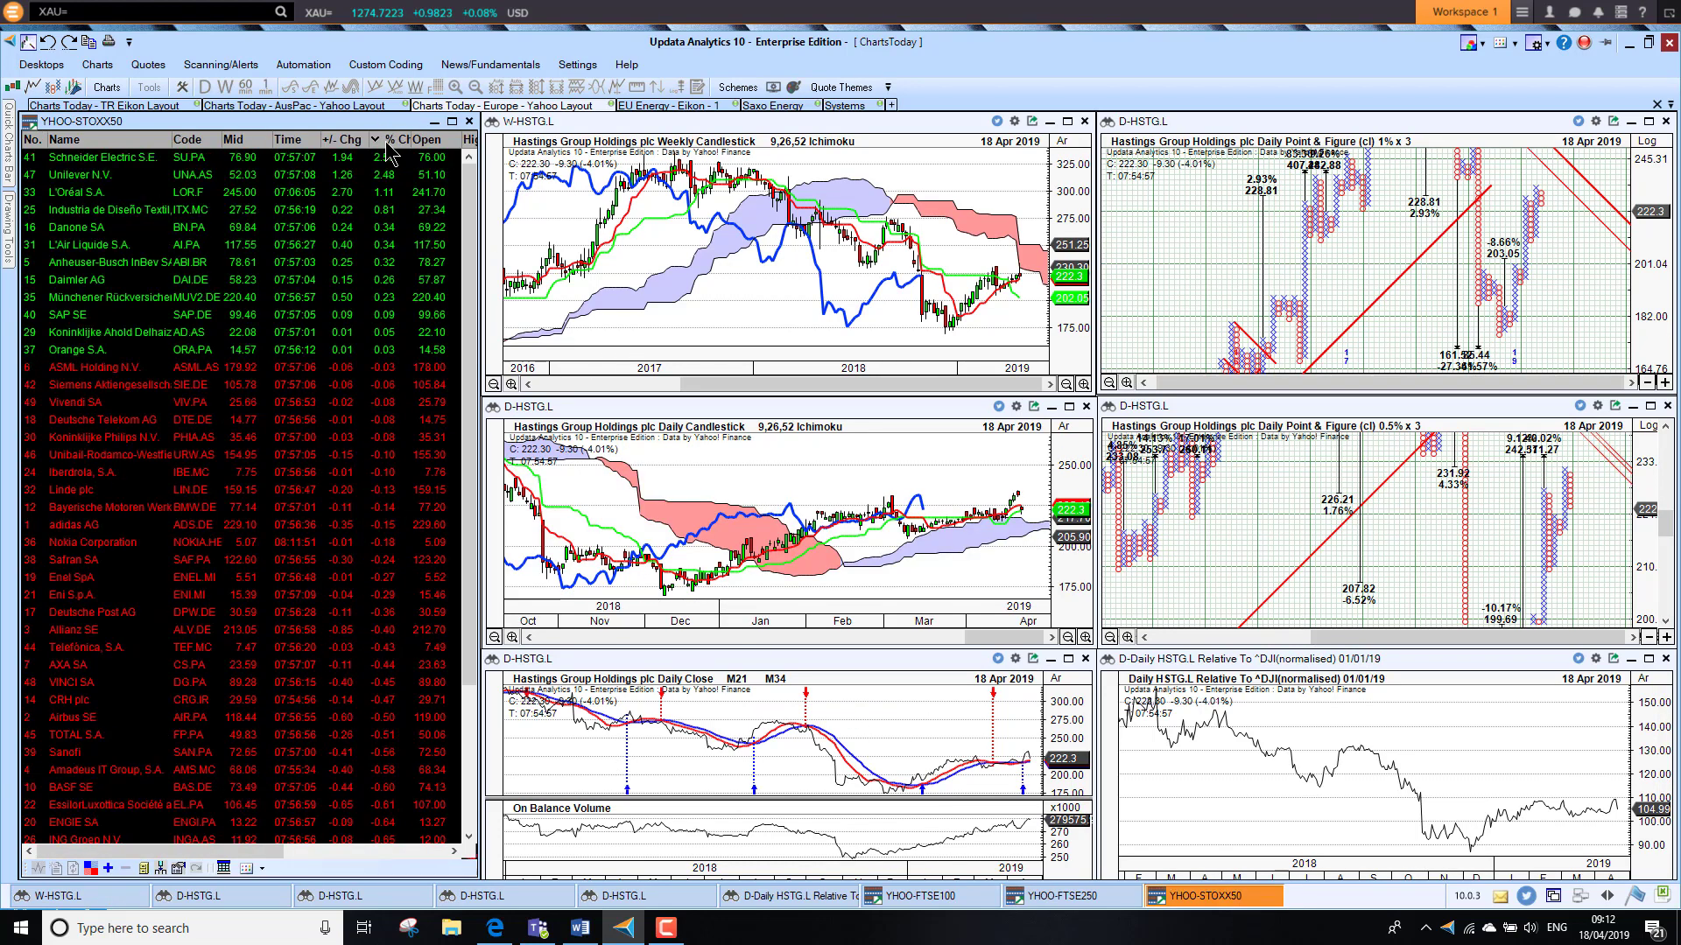
click(131, 158)
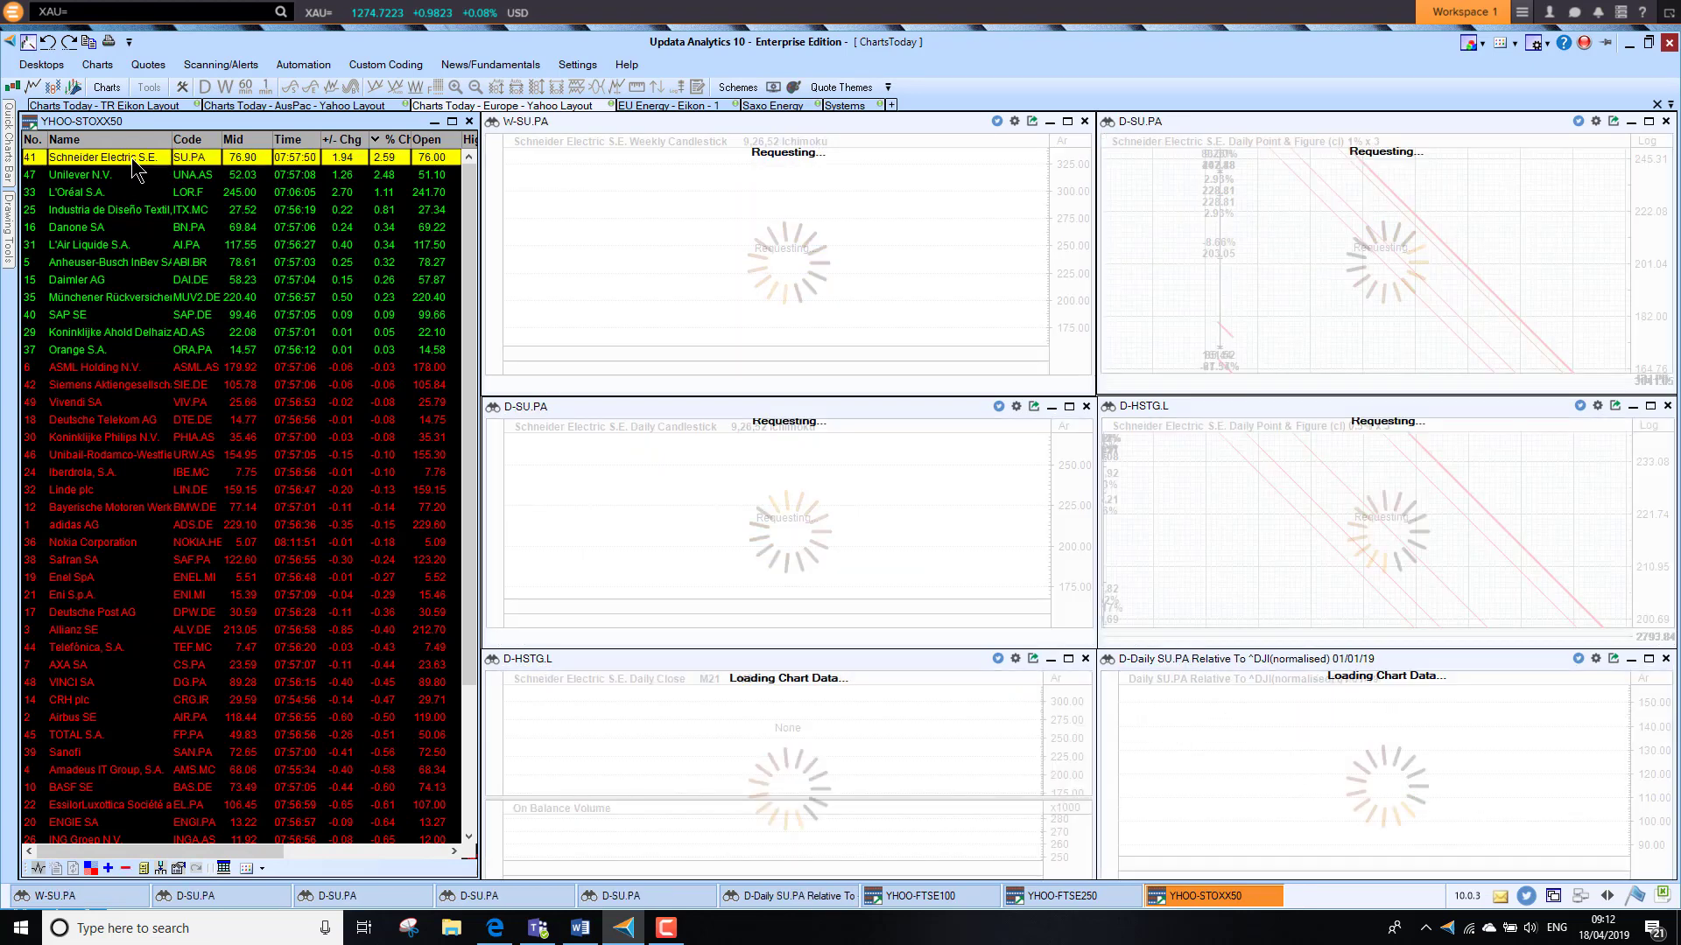
click(399, 140)
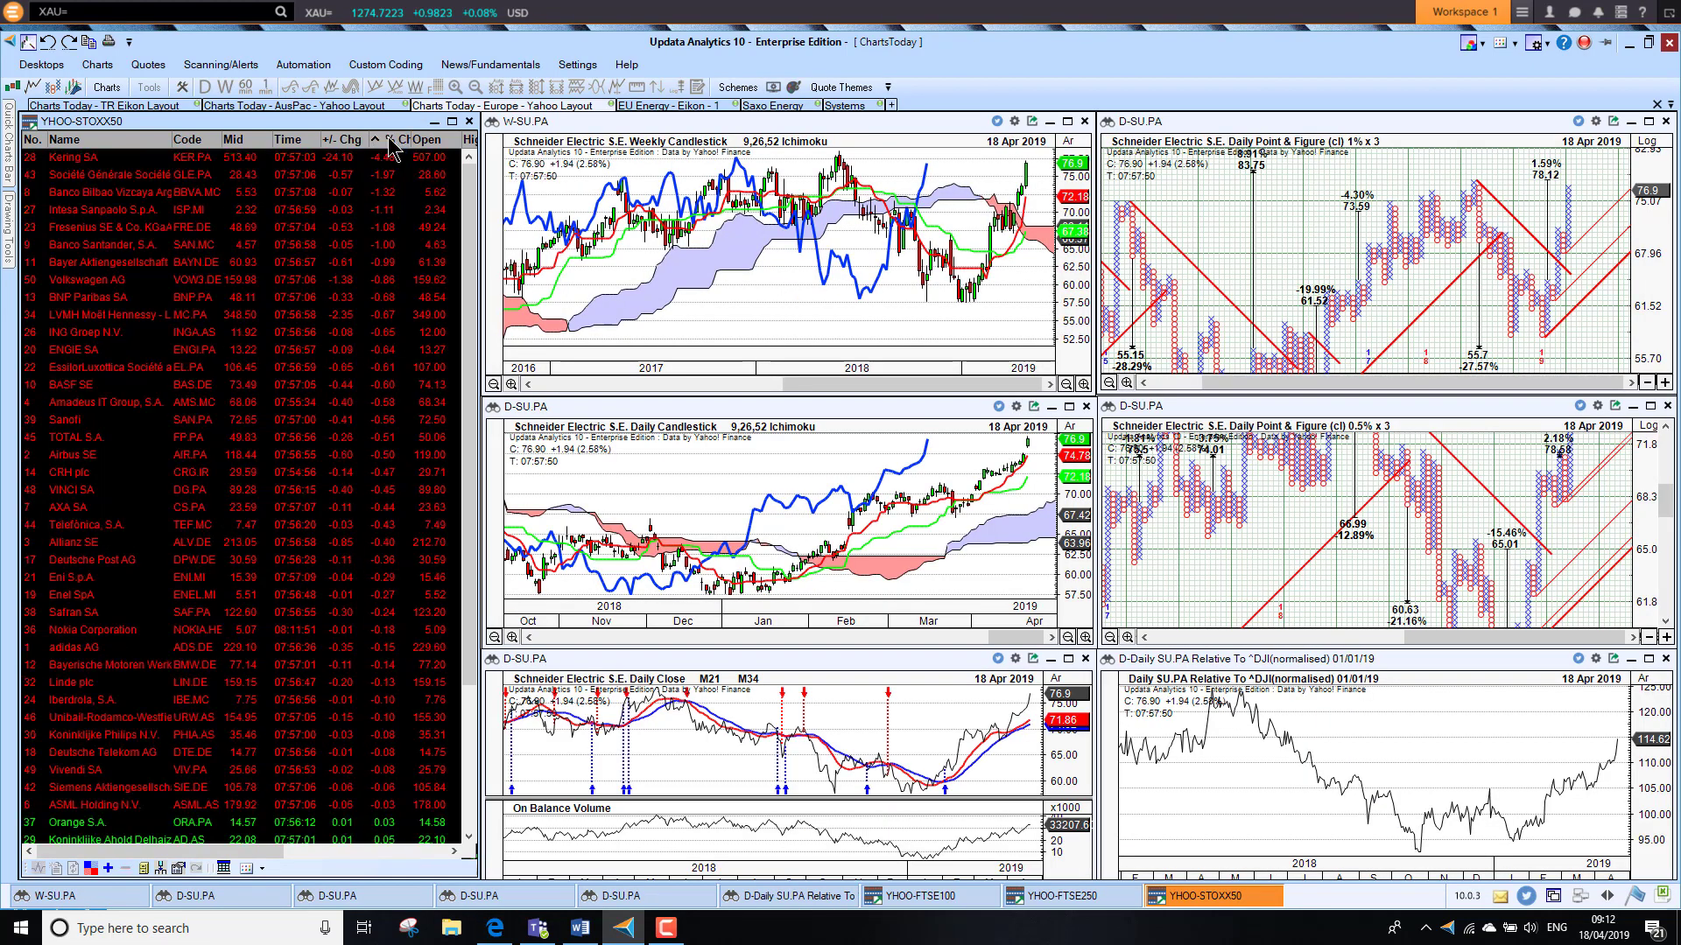
click(78, 163)
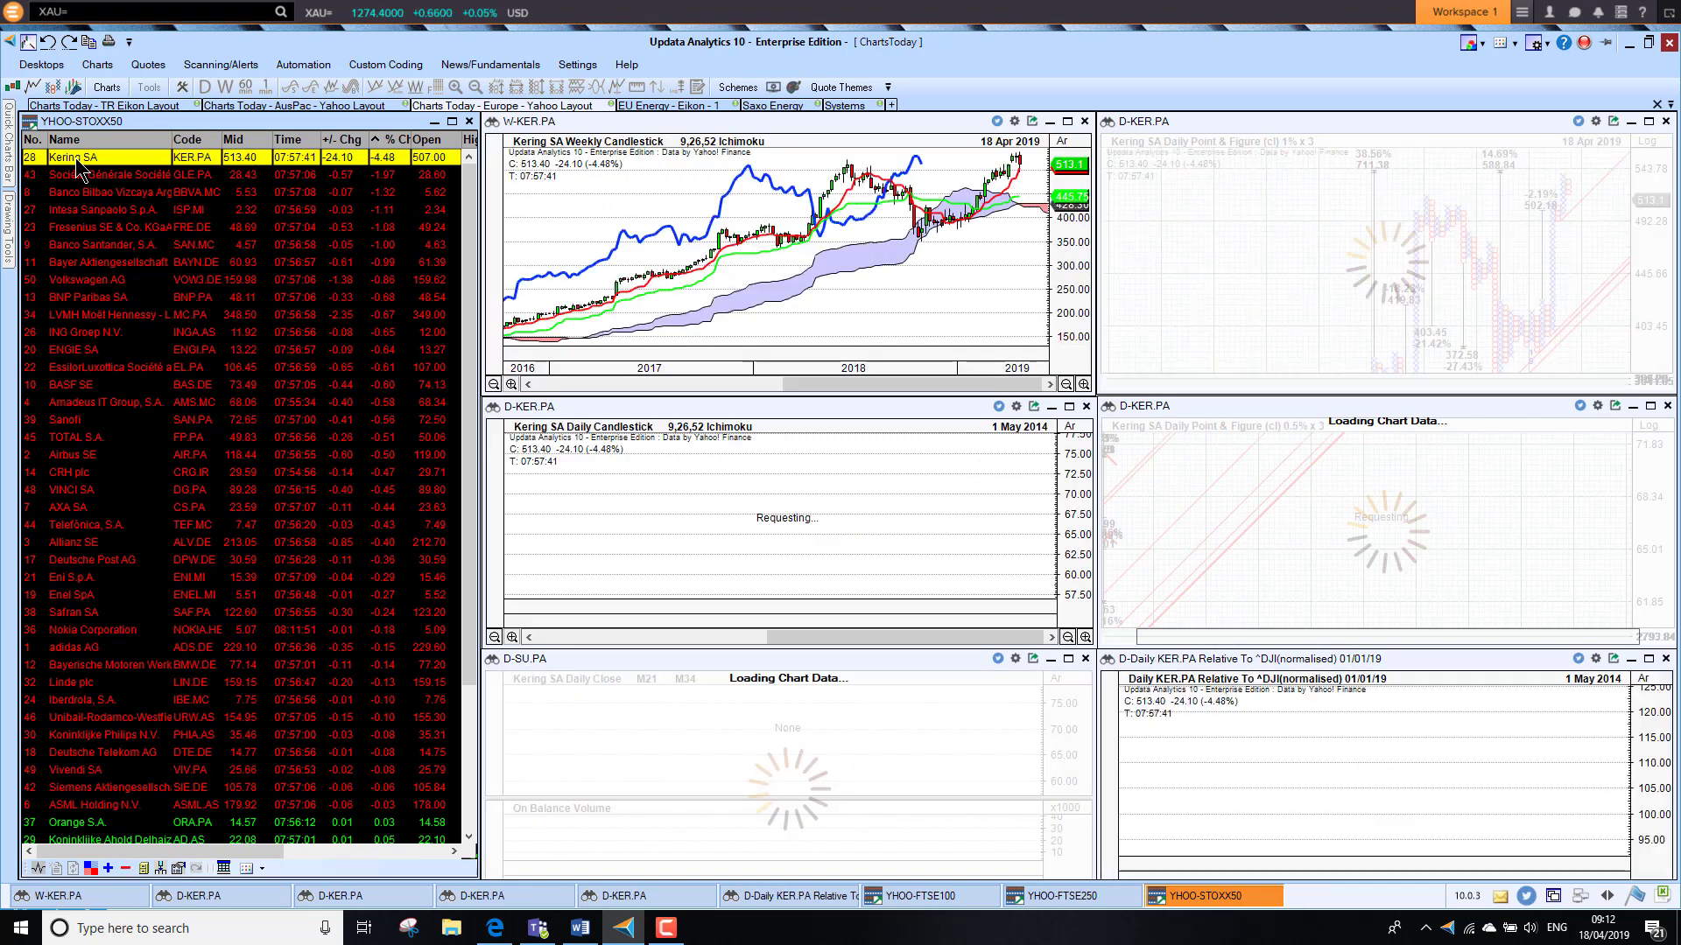